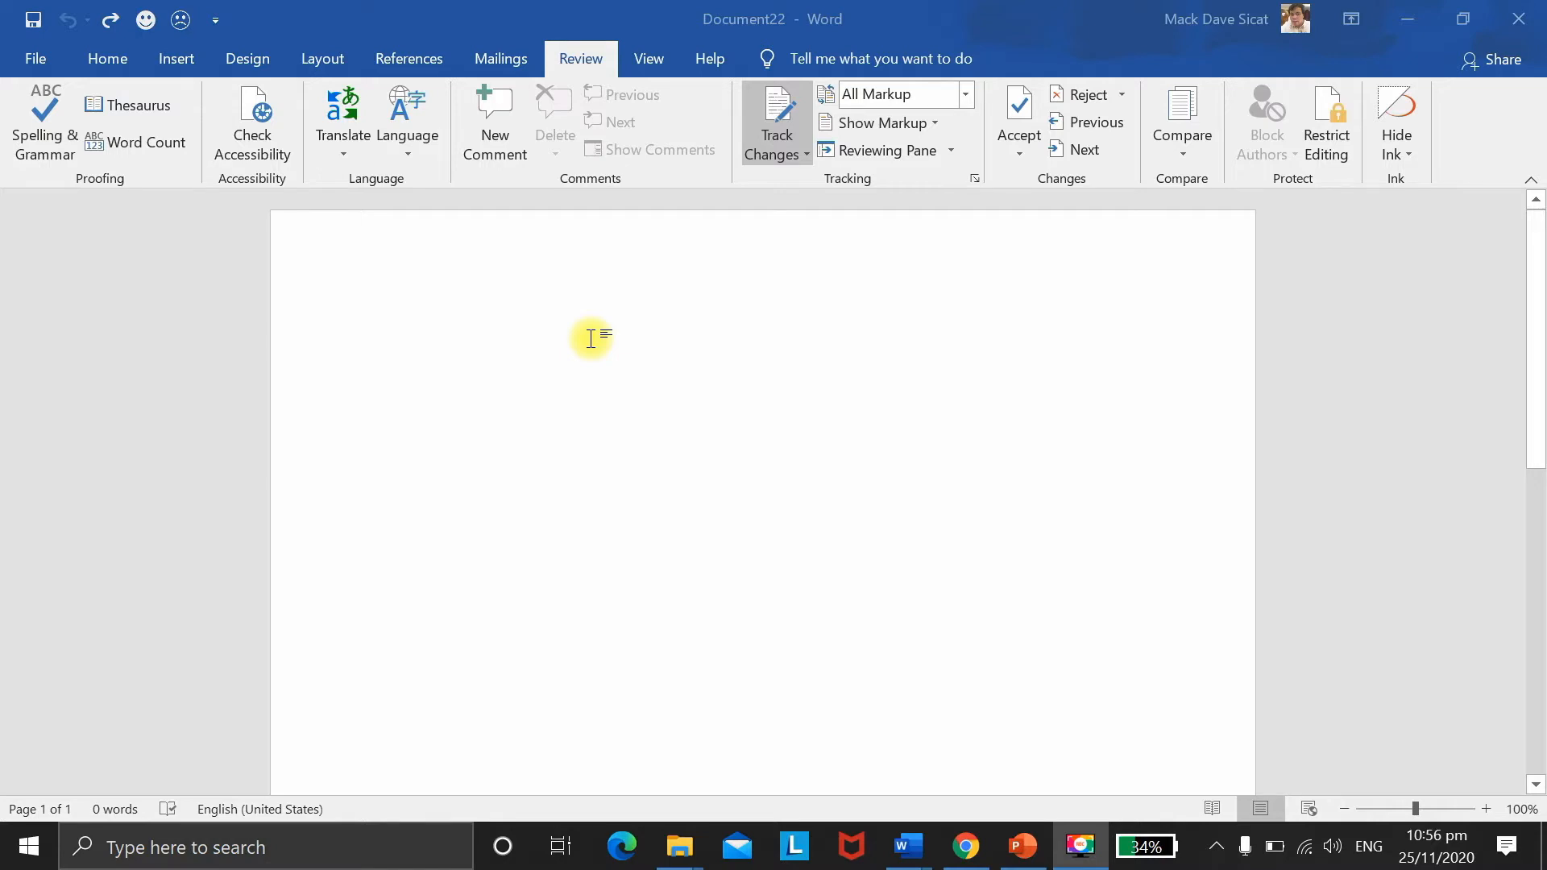
Step: Insert a comment reading 'My comment' at the start of the blank document
left_click(423, 315)
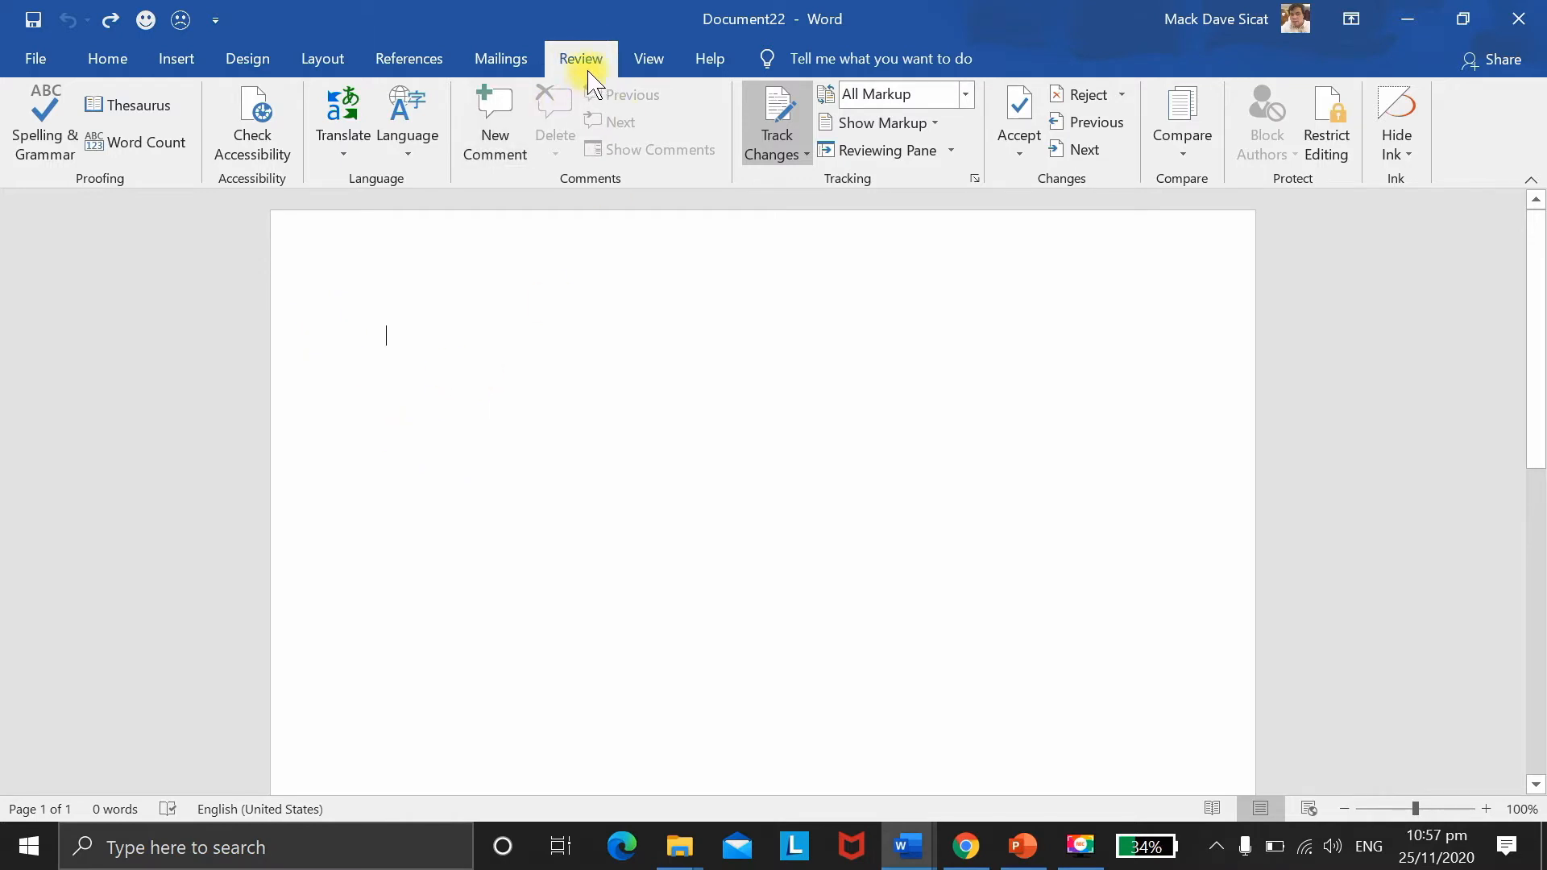
left_click(494, 131)
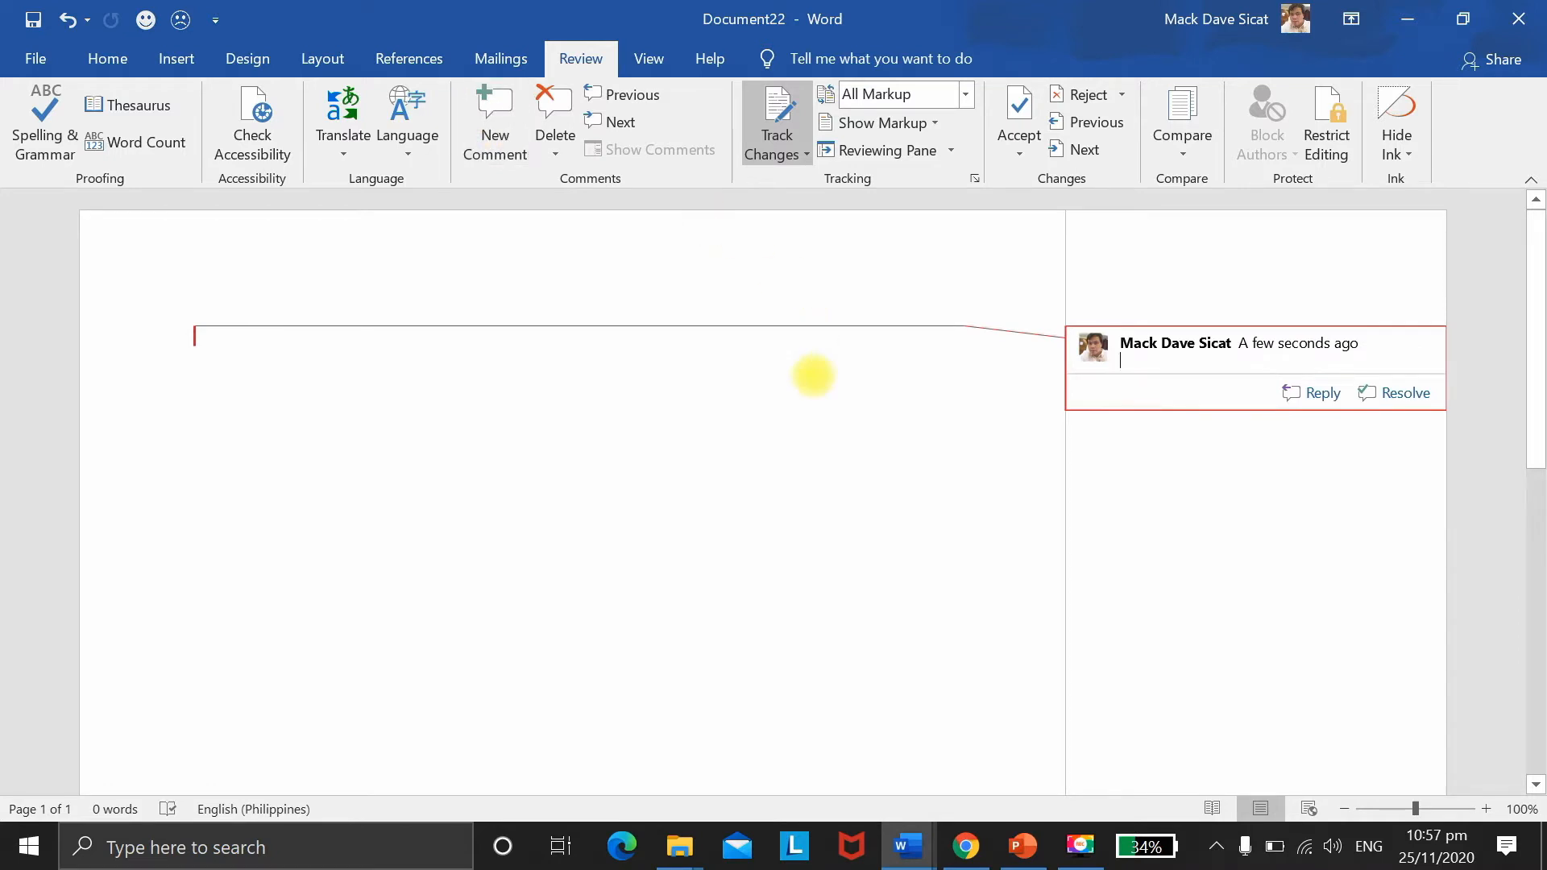
type("My comm")
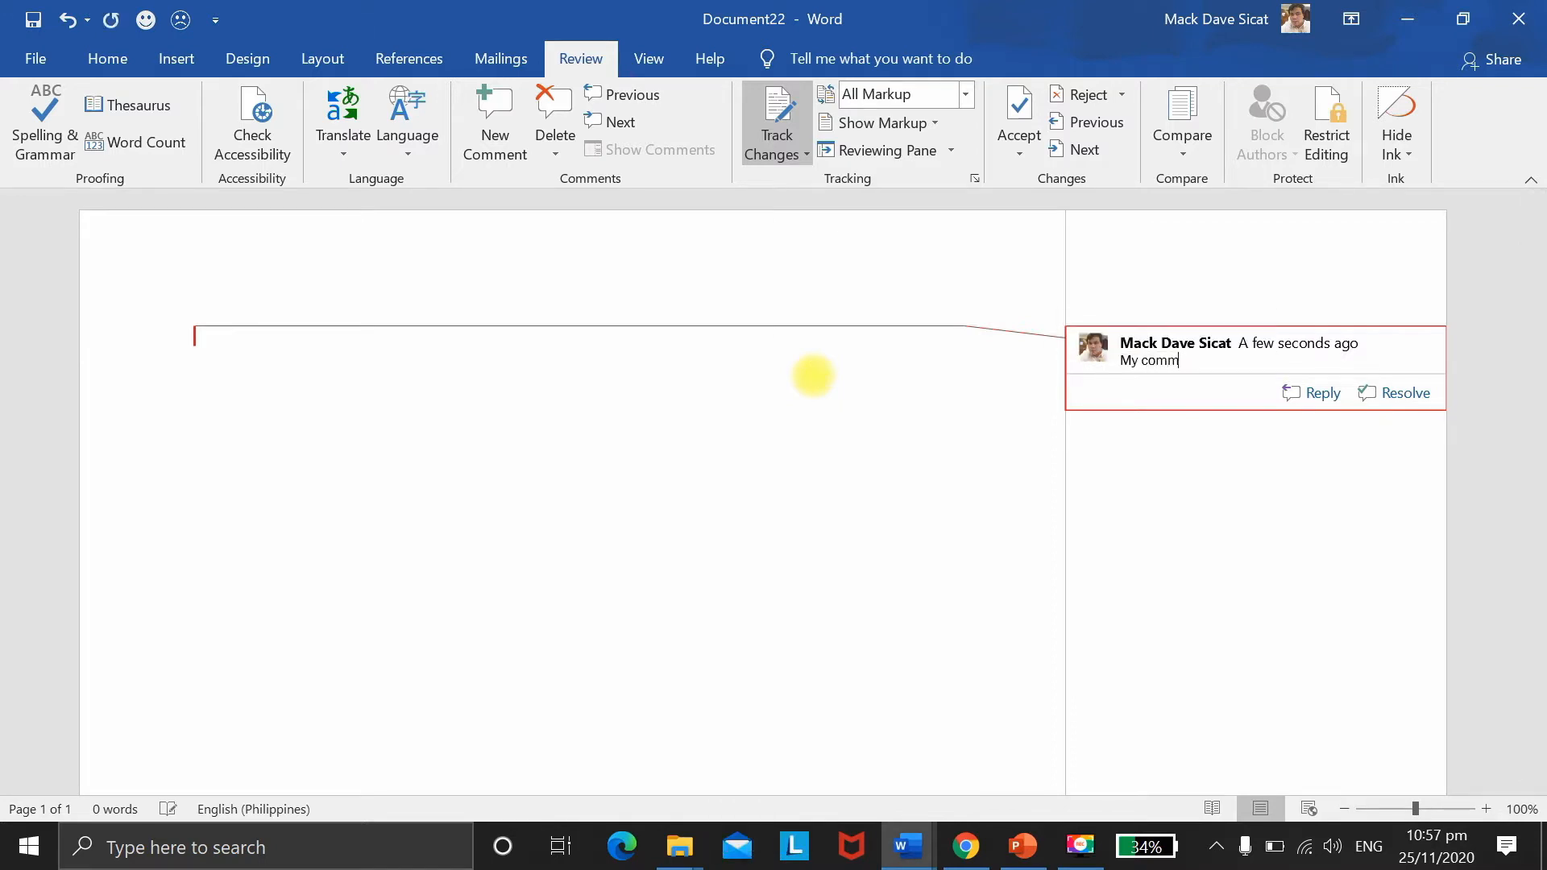
type("ent")
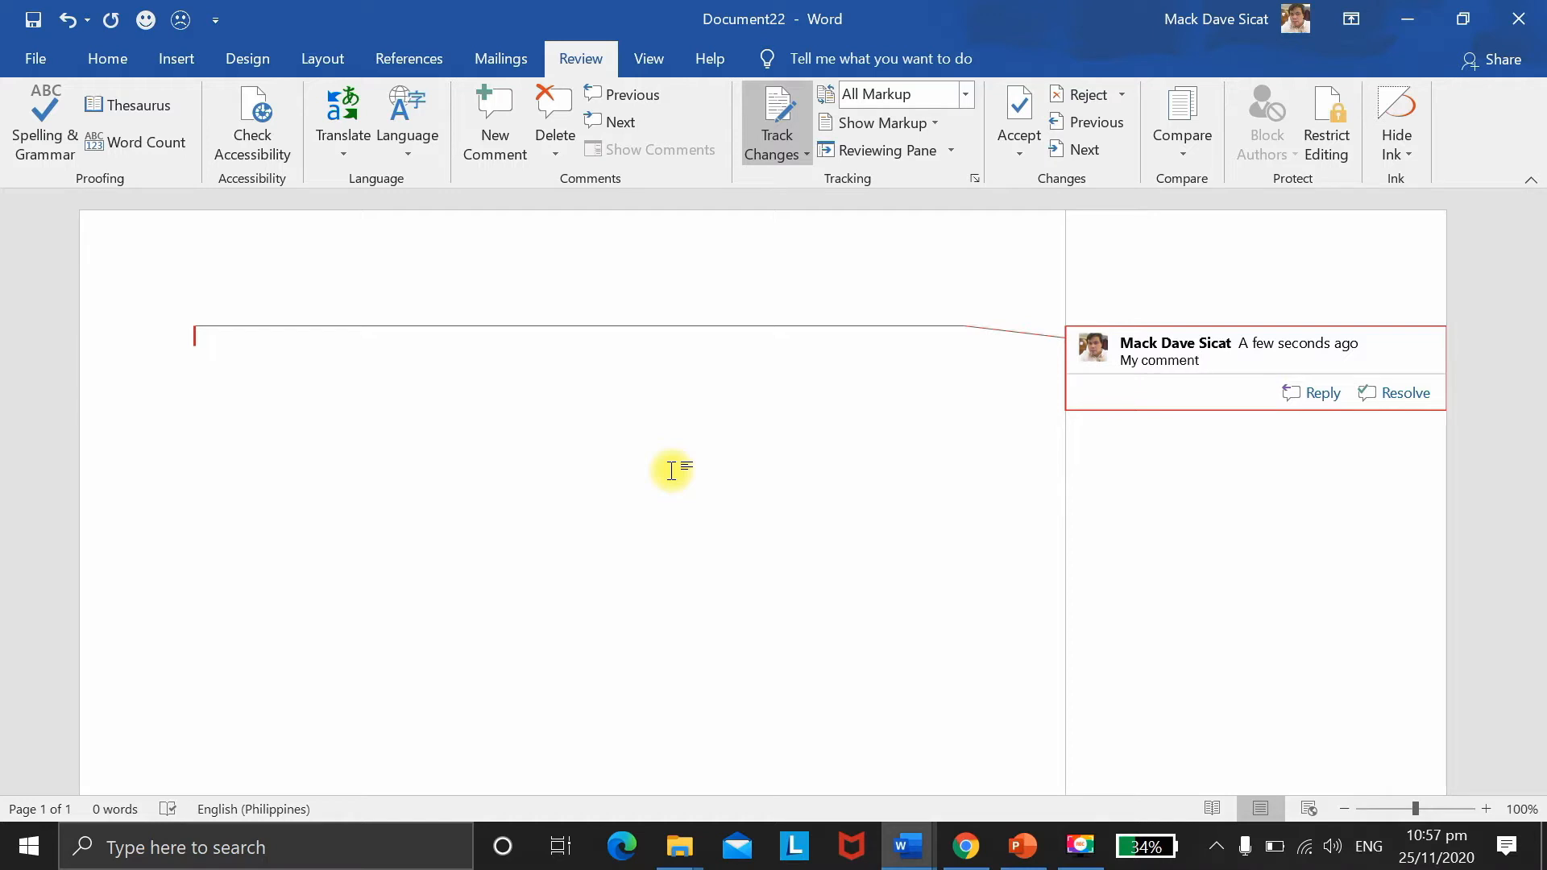
left_click(612, 496)
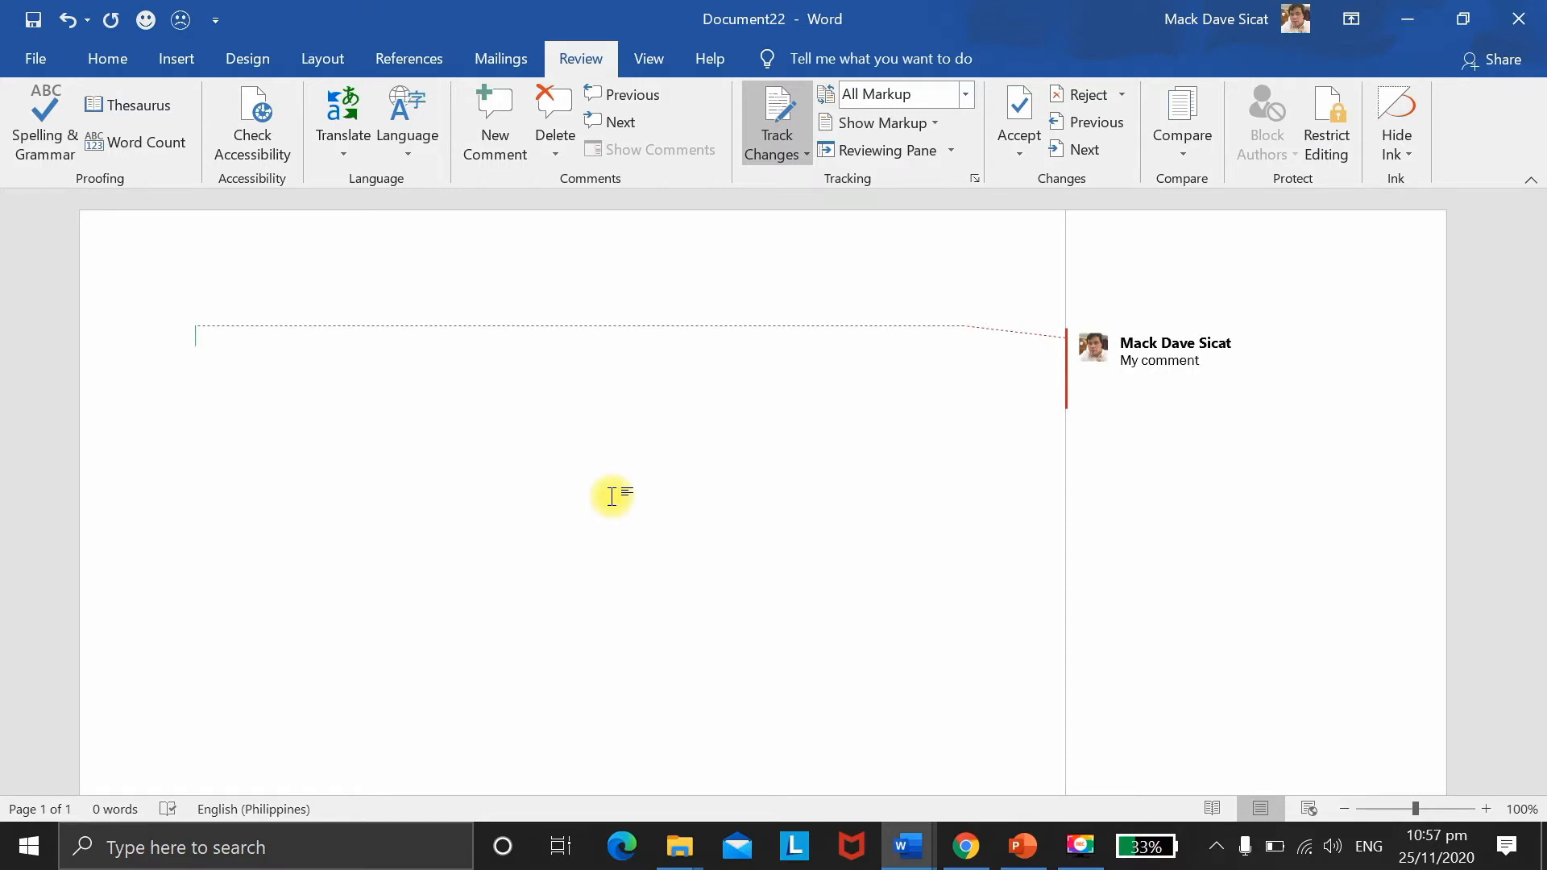
mouse_move(1122, 383)
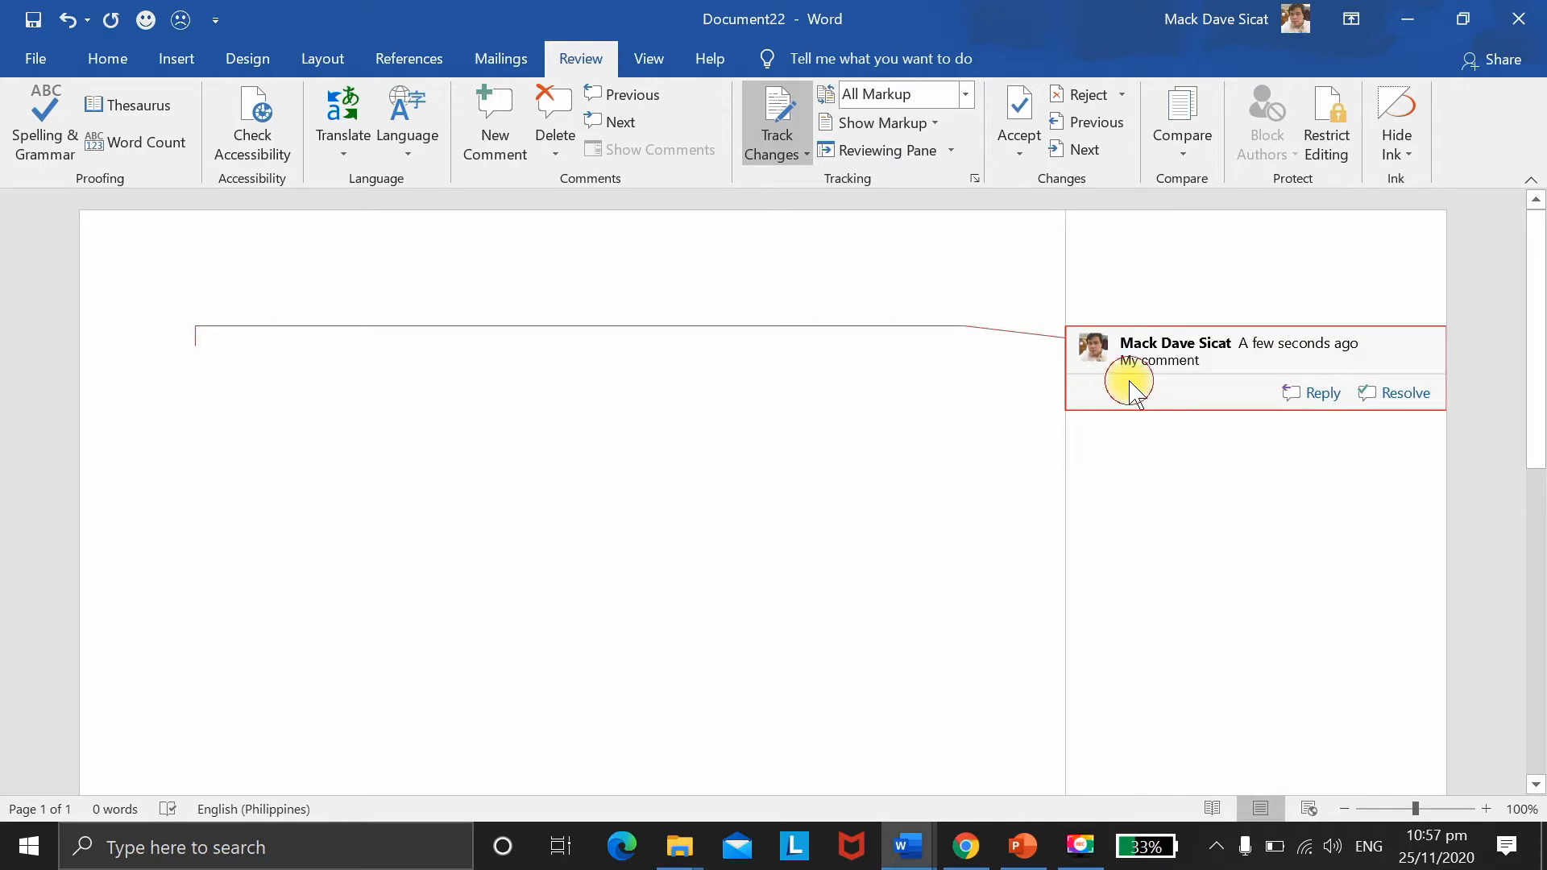
triple_click(1133, 392)
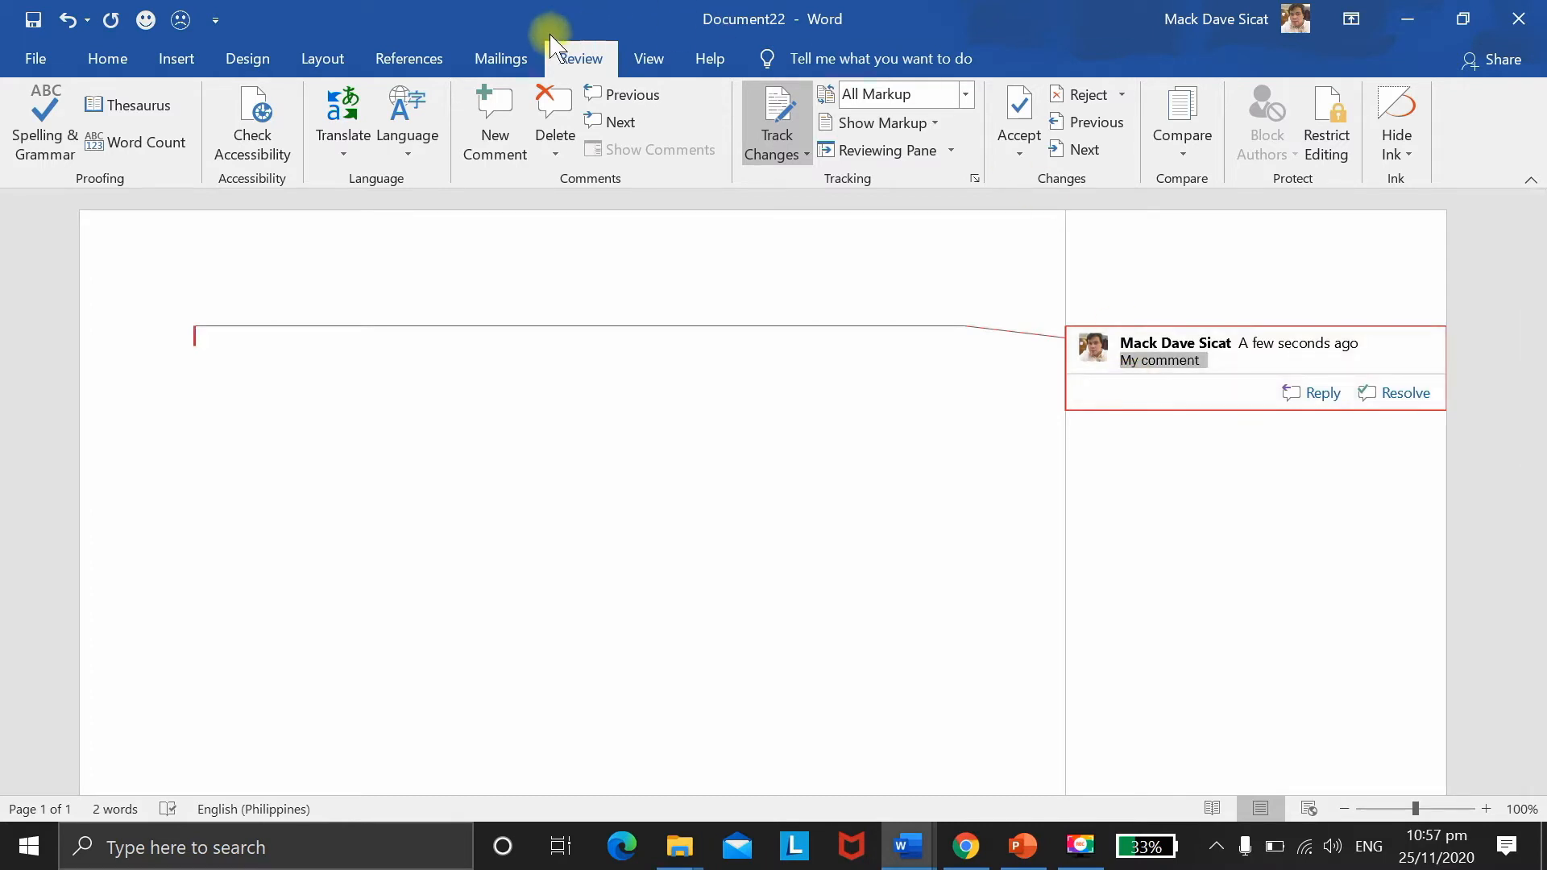
left_click(553, 113)
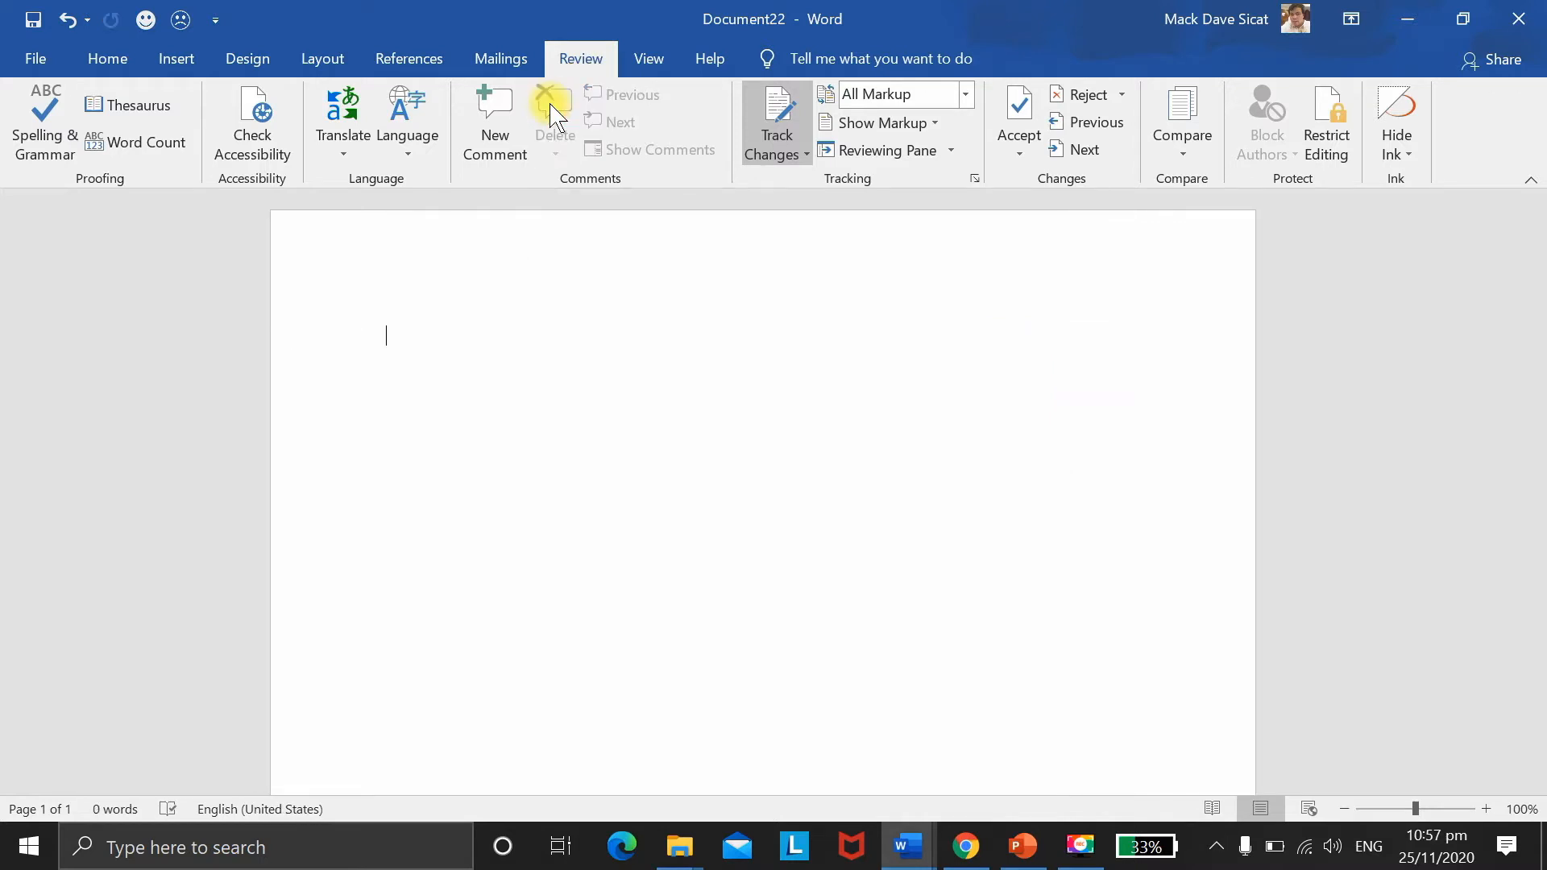
key("ctrl+z")
key("F9")
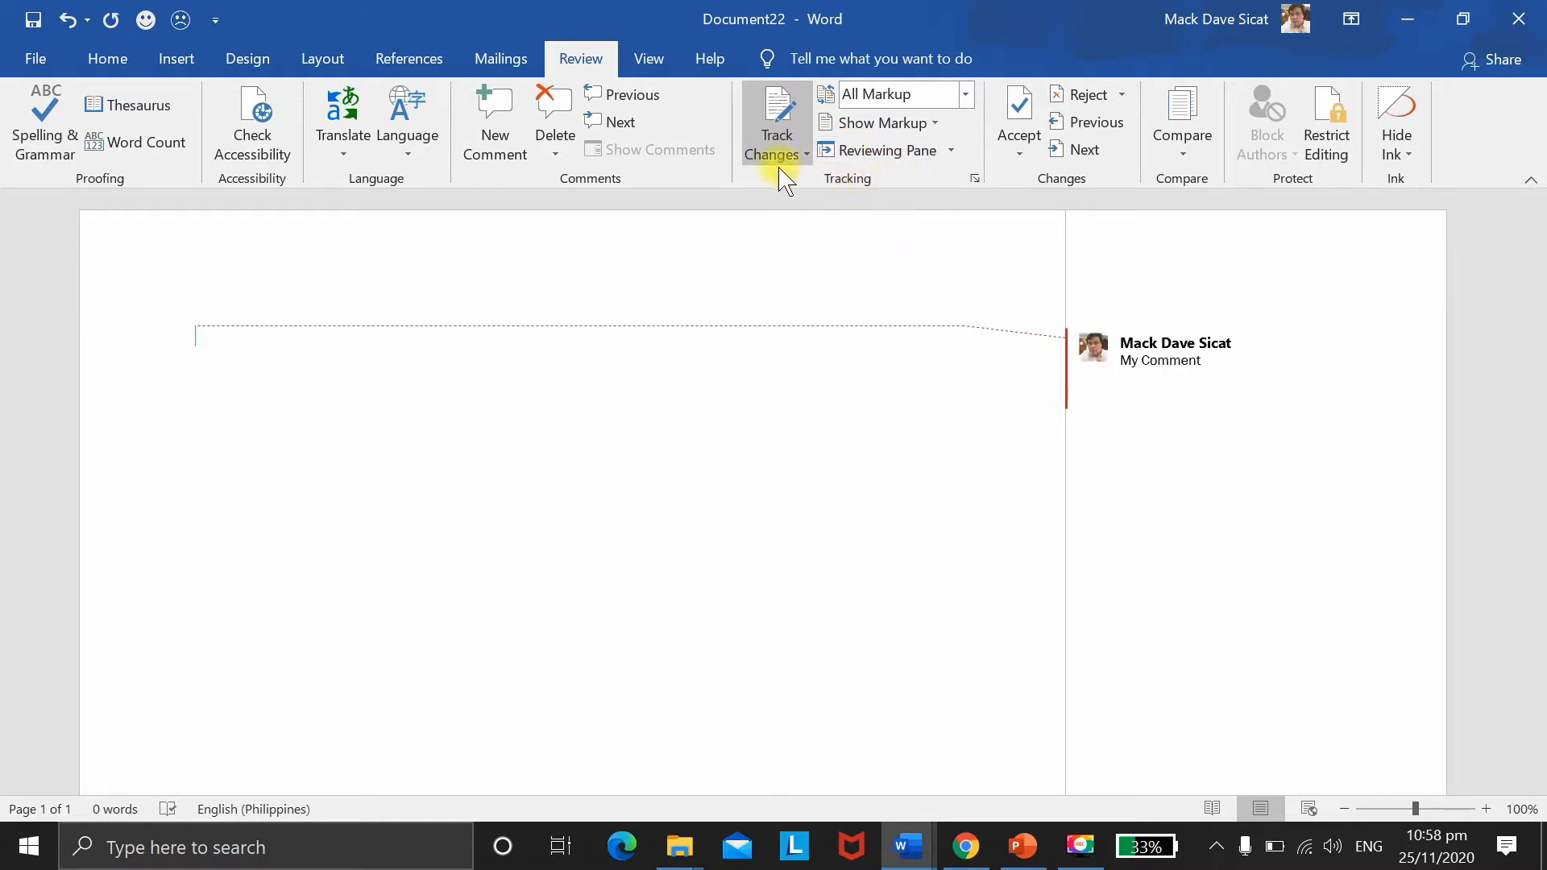
Step: Switch the markup display to Simple Markup, try No Markup, then go back to Simple Markup
left_click(965, 95)
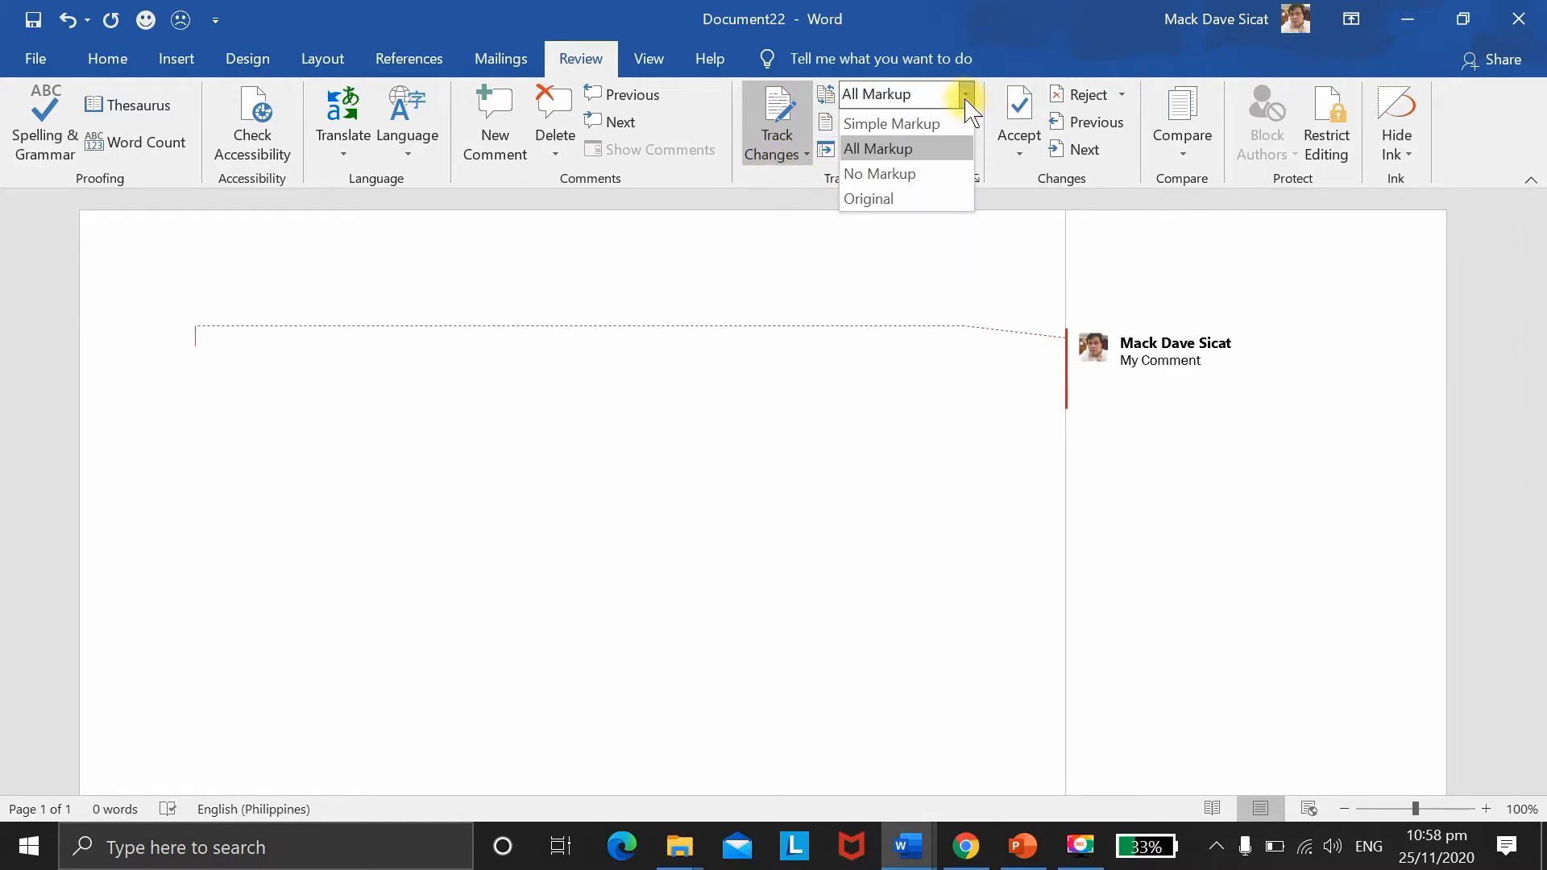
left_click(927, 128)
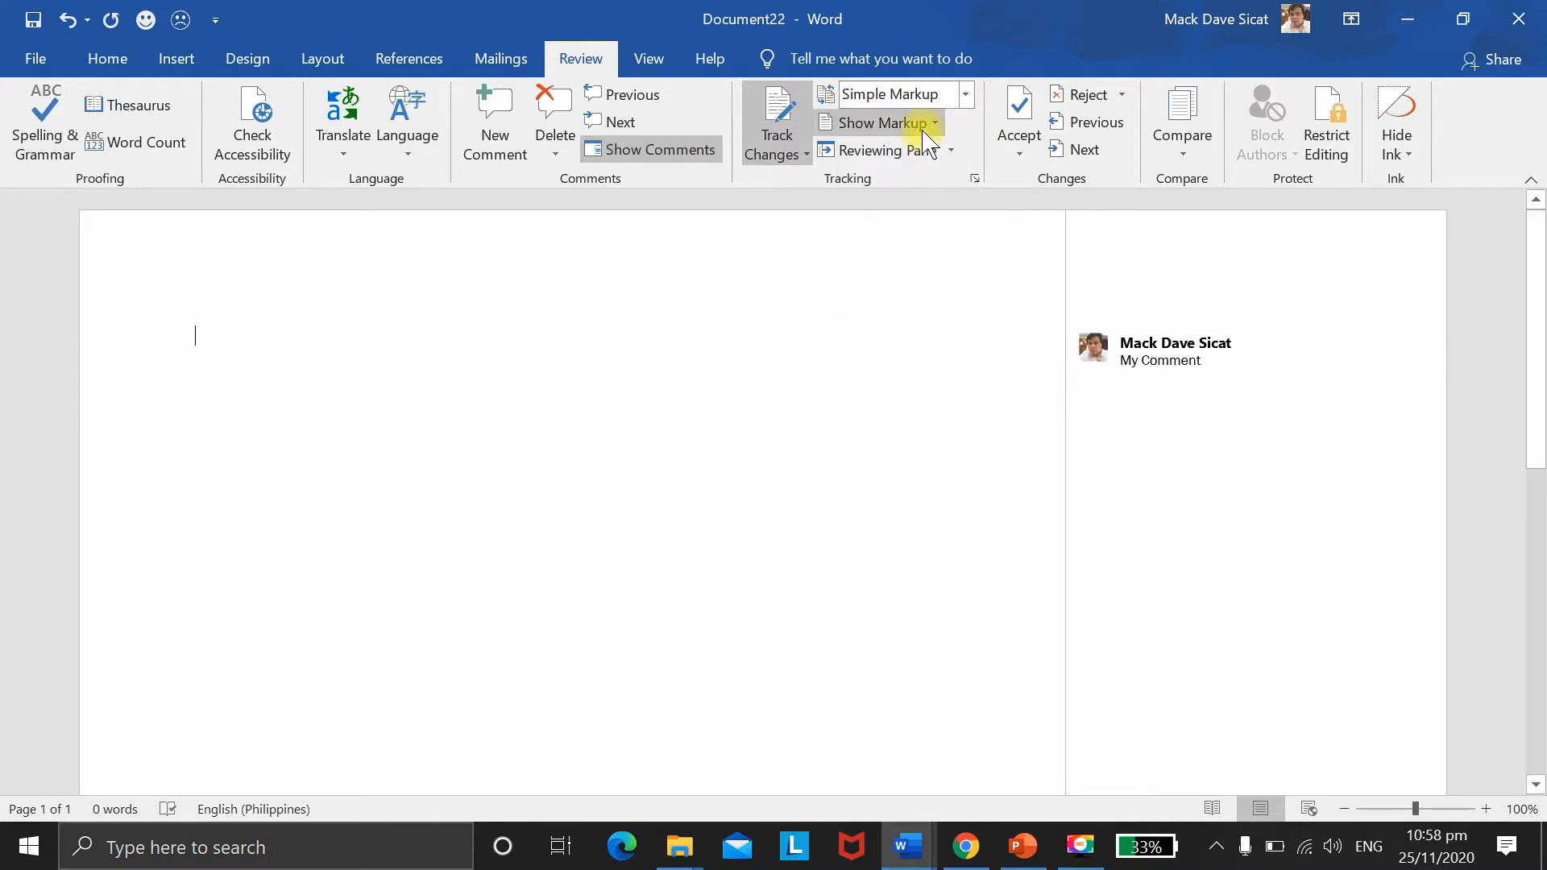
left_click(966, 96)
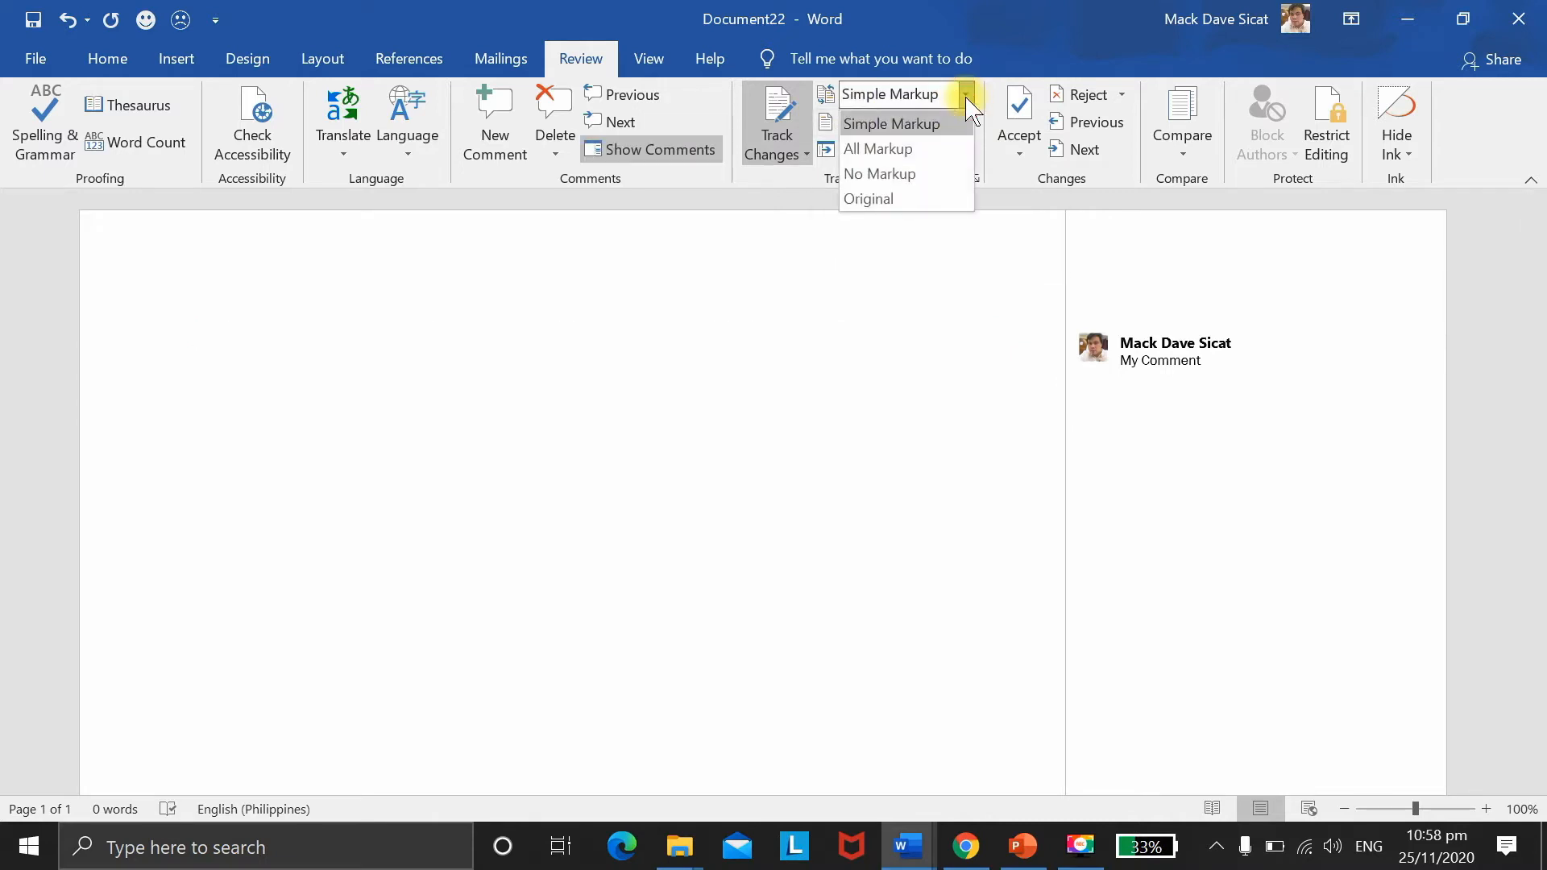
left_click(915, 174)
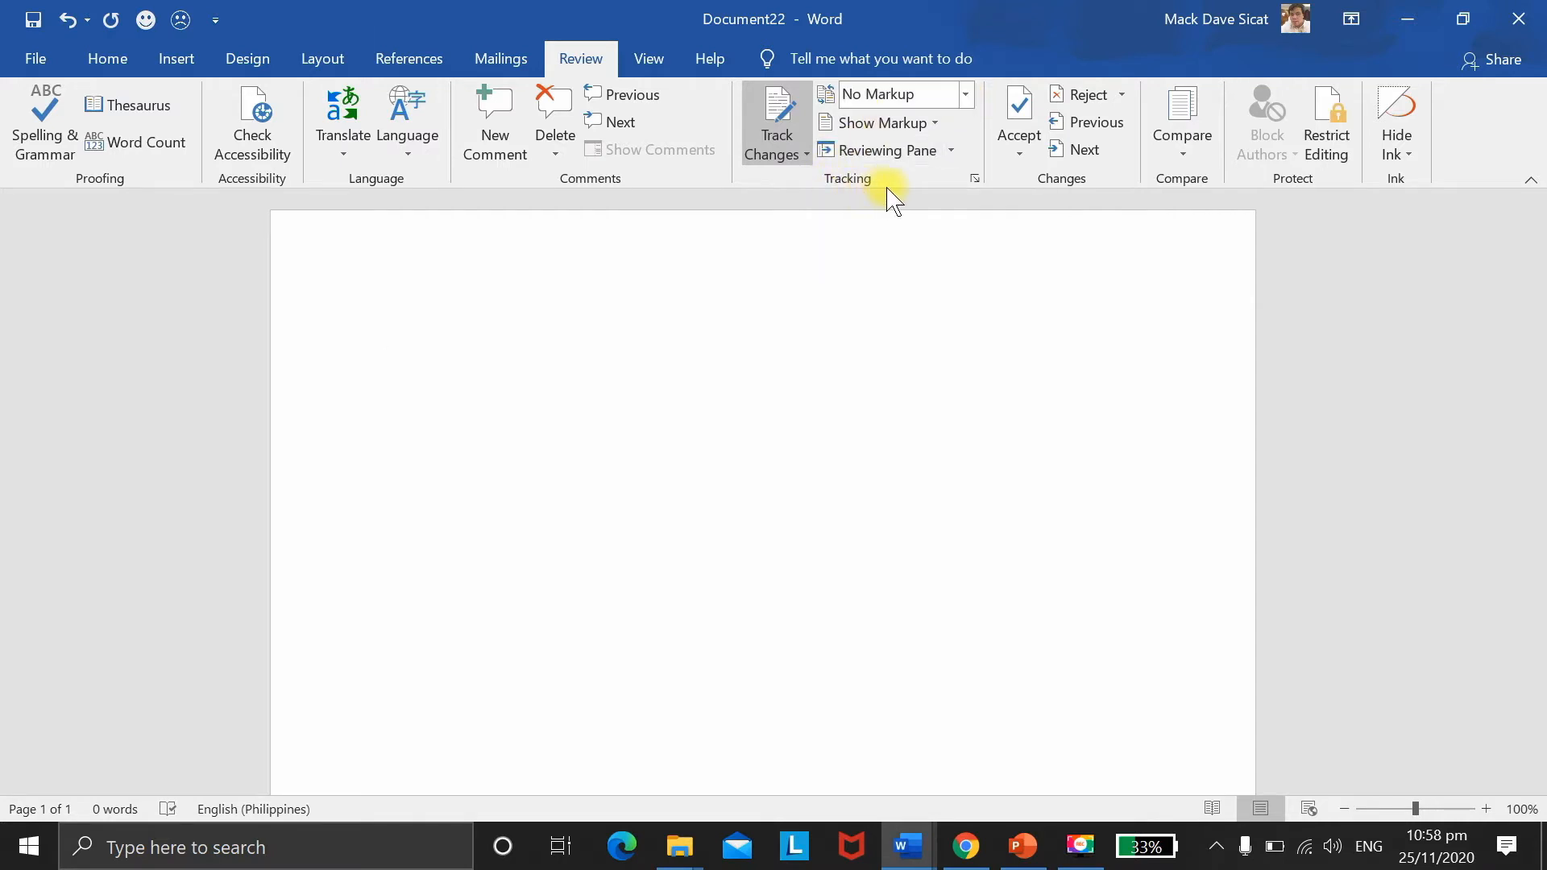
left_click(967, 93)
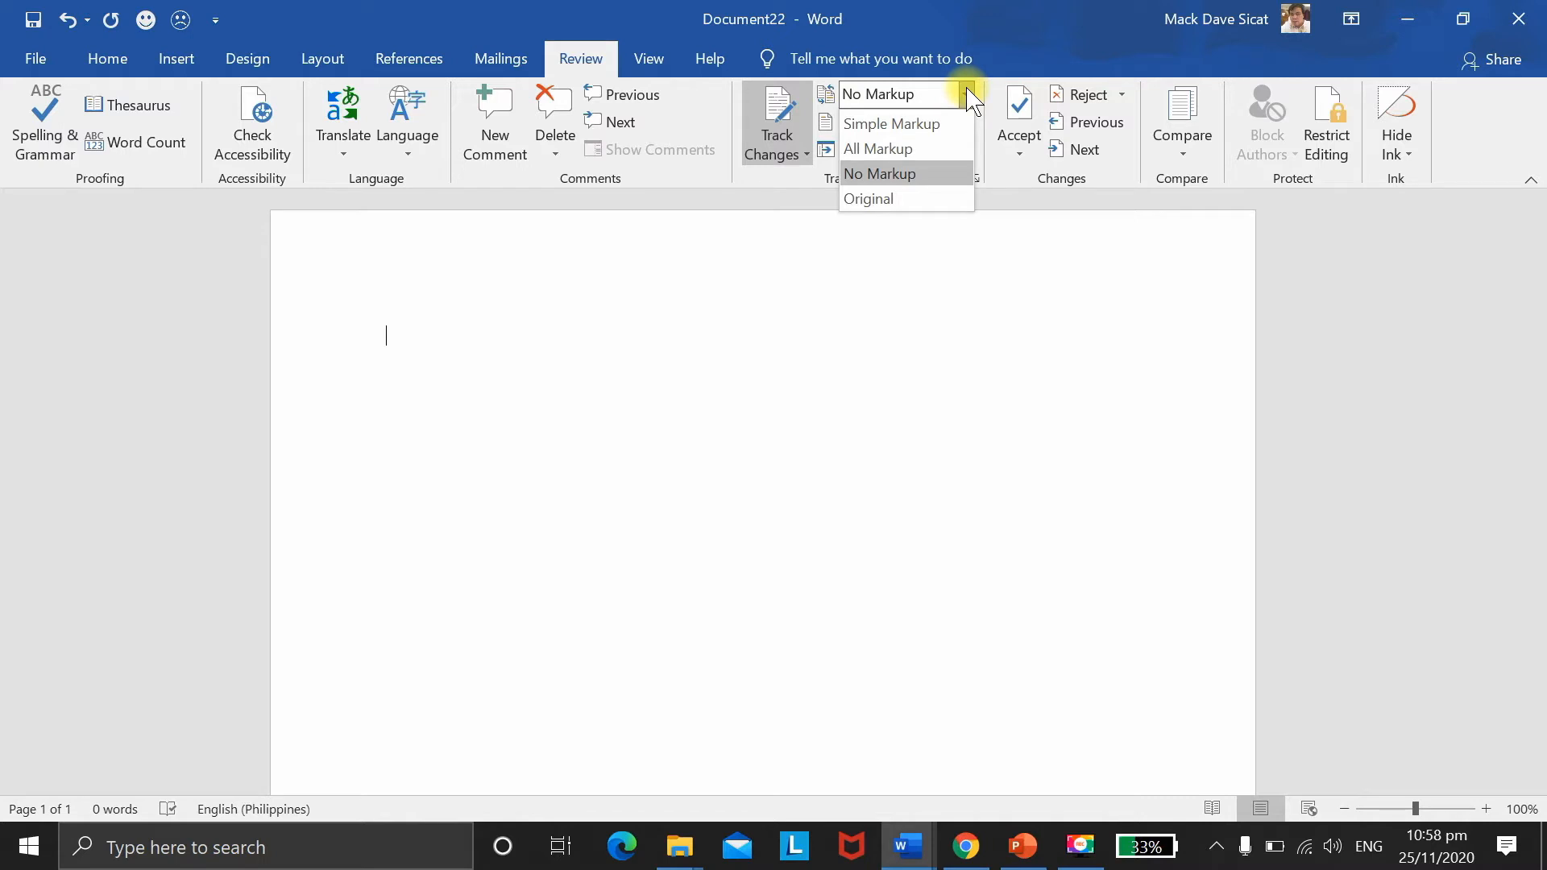
left_click(896, 125)
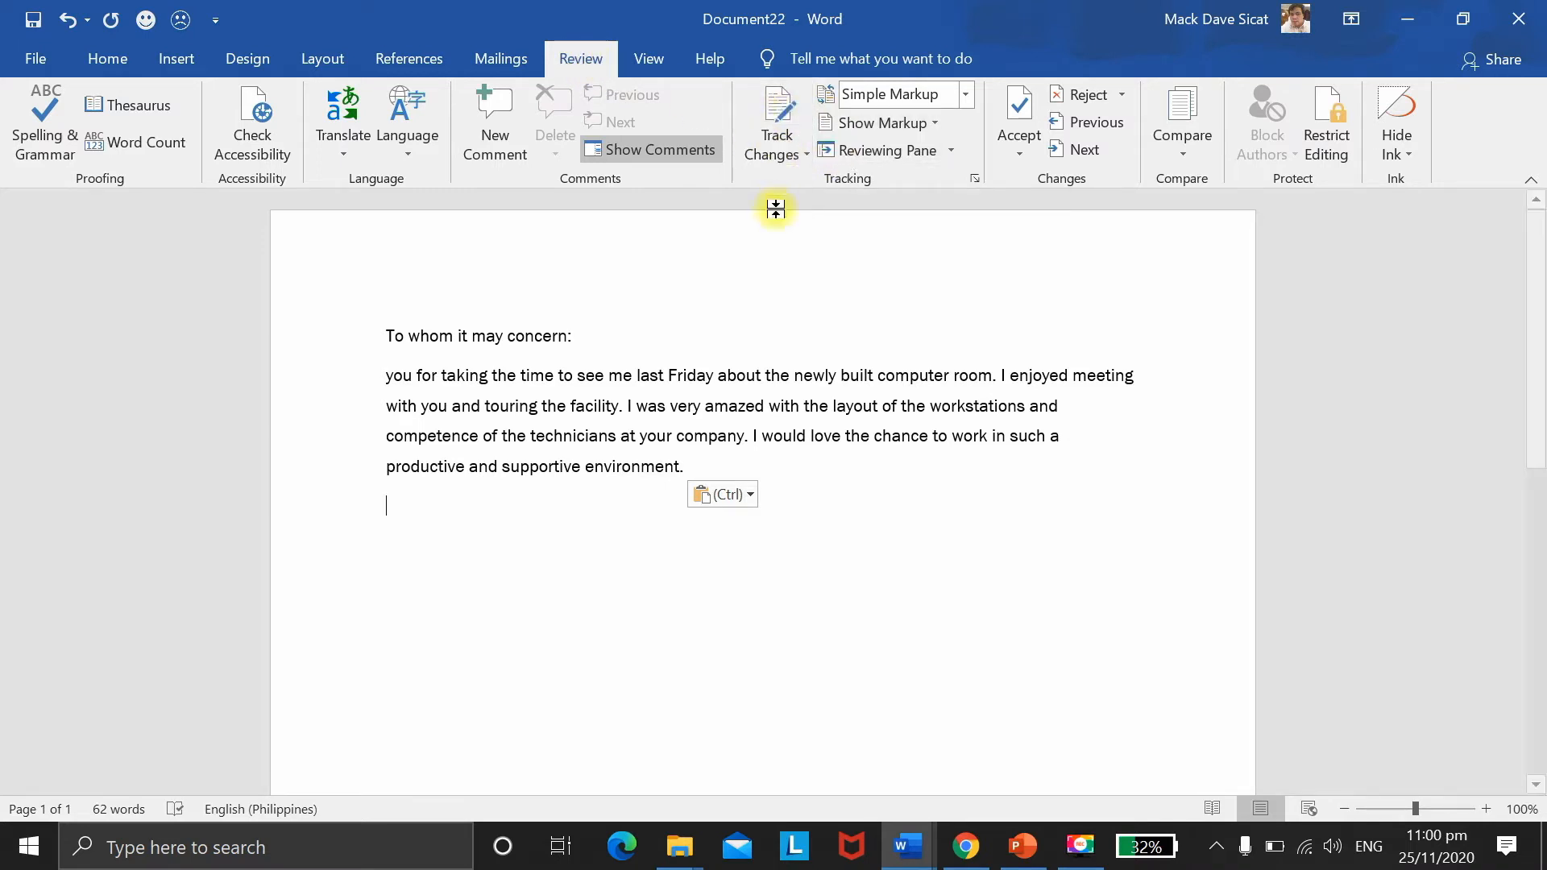
Step: Turn on Track Changes and set the markup display to All Markup
left_click(776, 113)
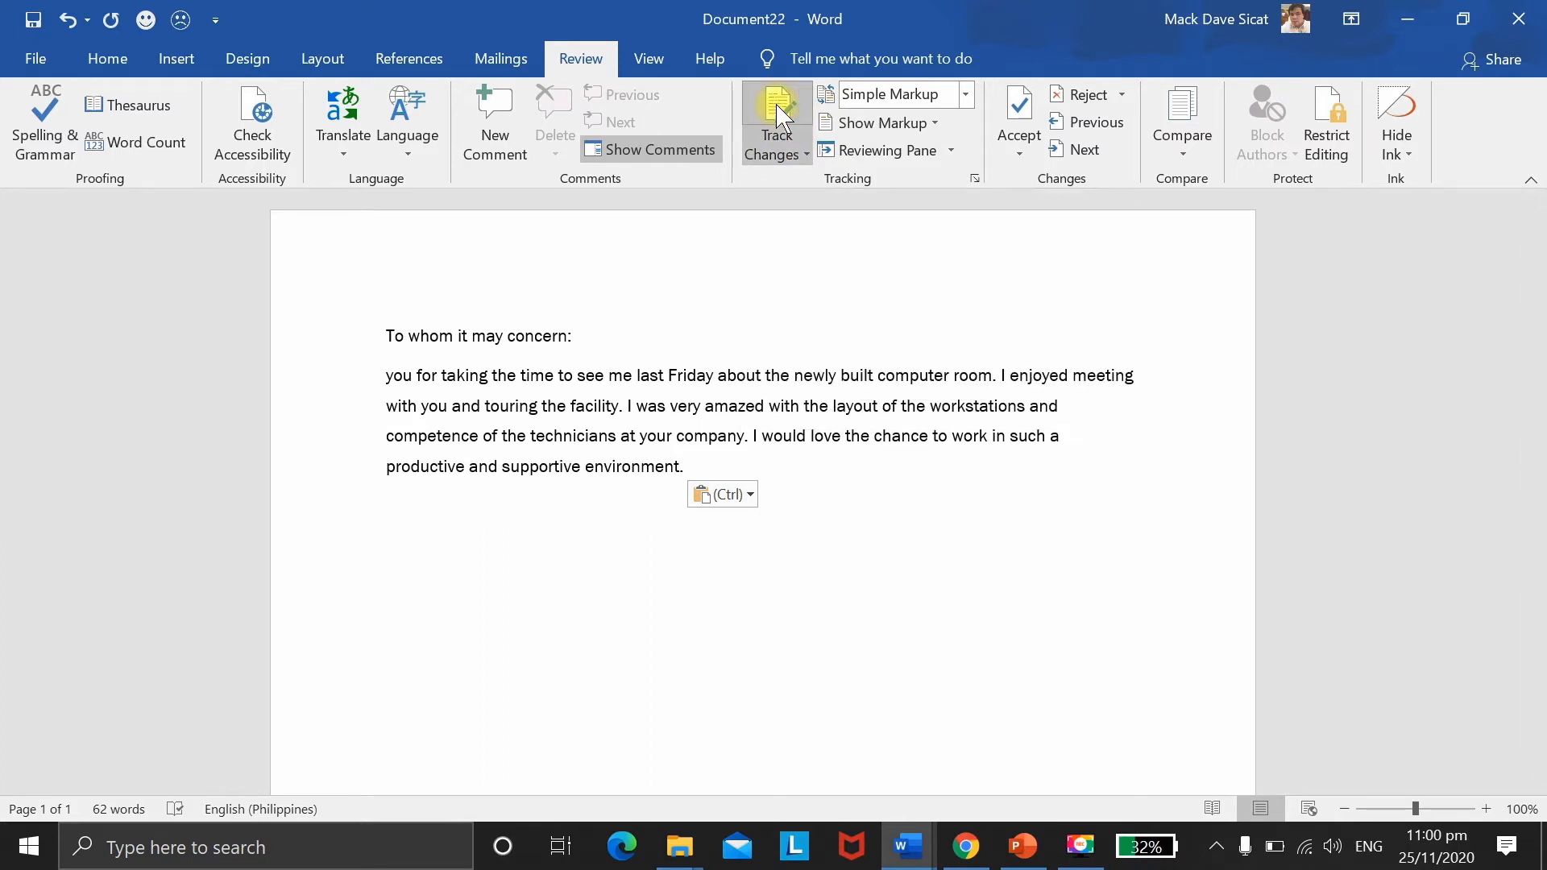
left_click(965, 95)
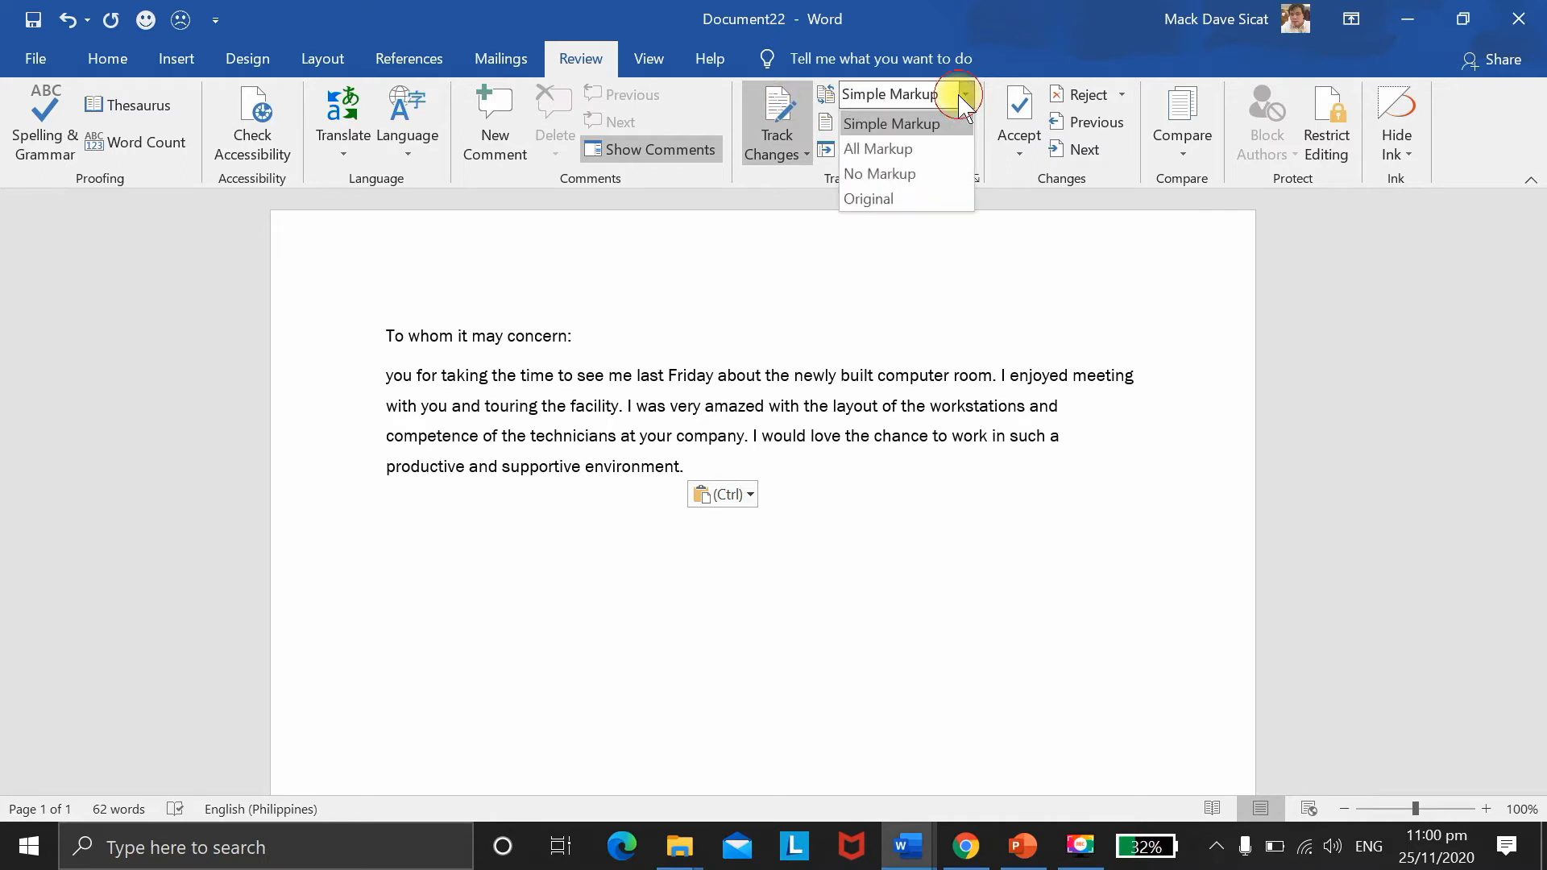
left_click(901, 150)
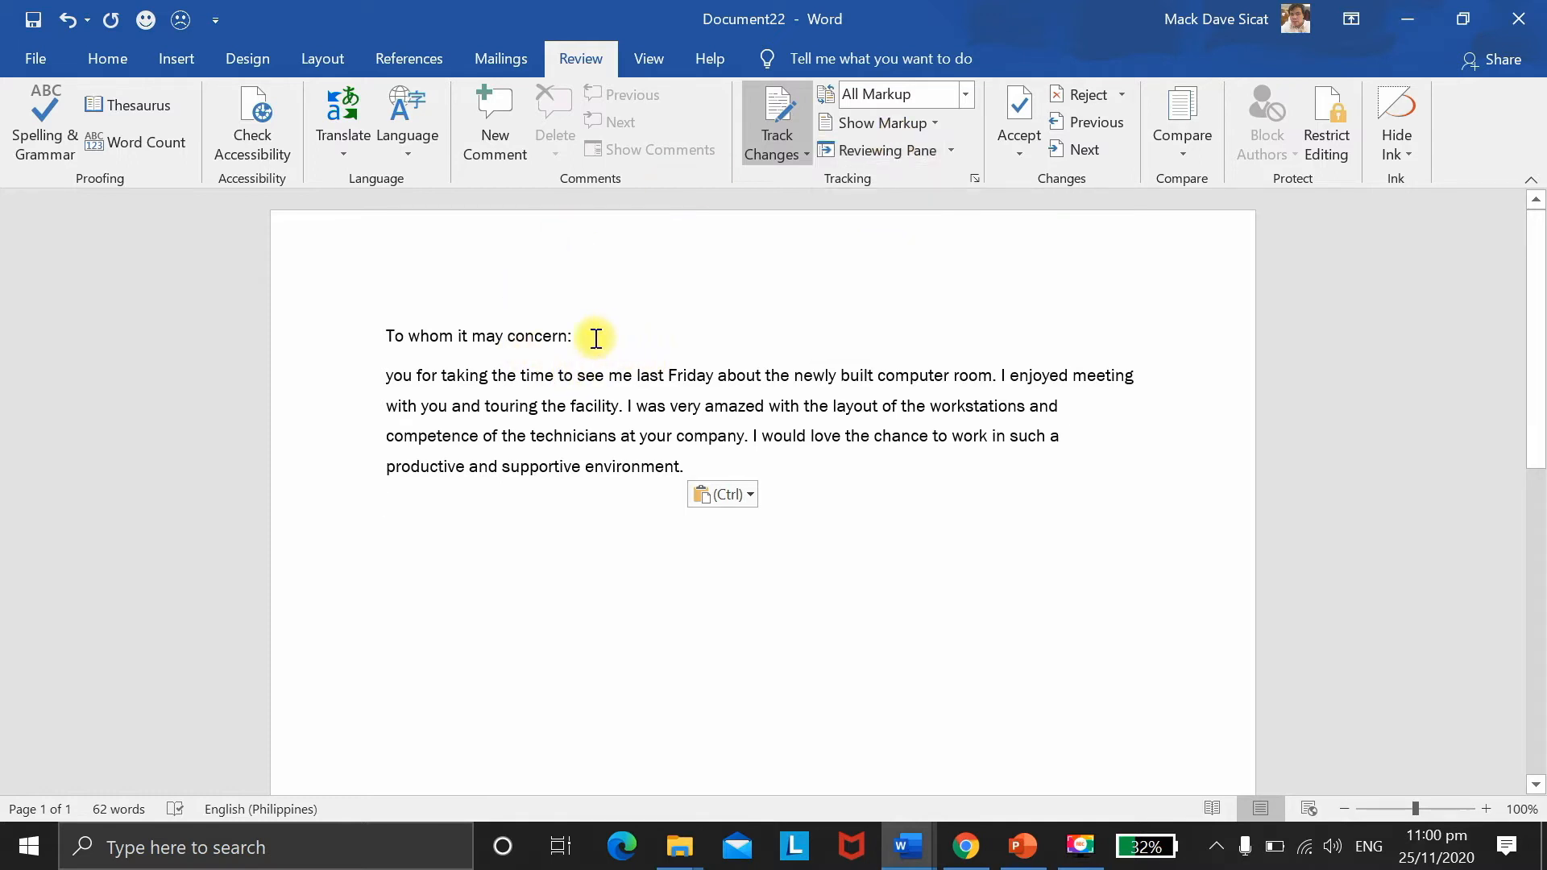
Step: Replace 'To whom it may concern:' with the addressee's name followed by a comma
left_click_drag(571, 337, 387, 338)
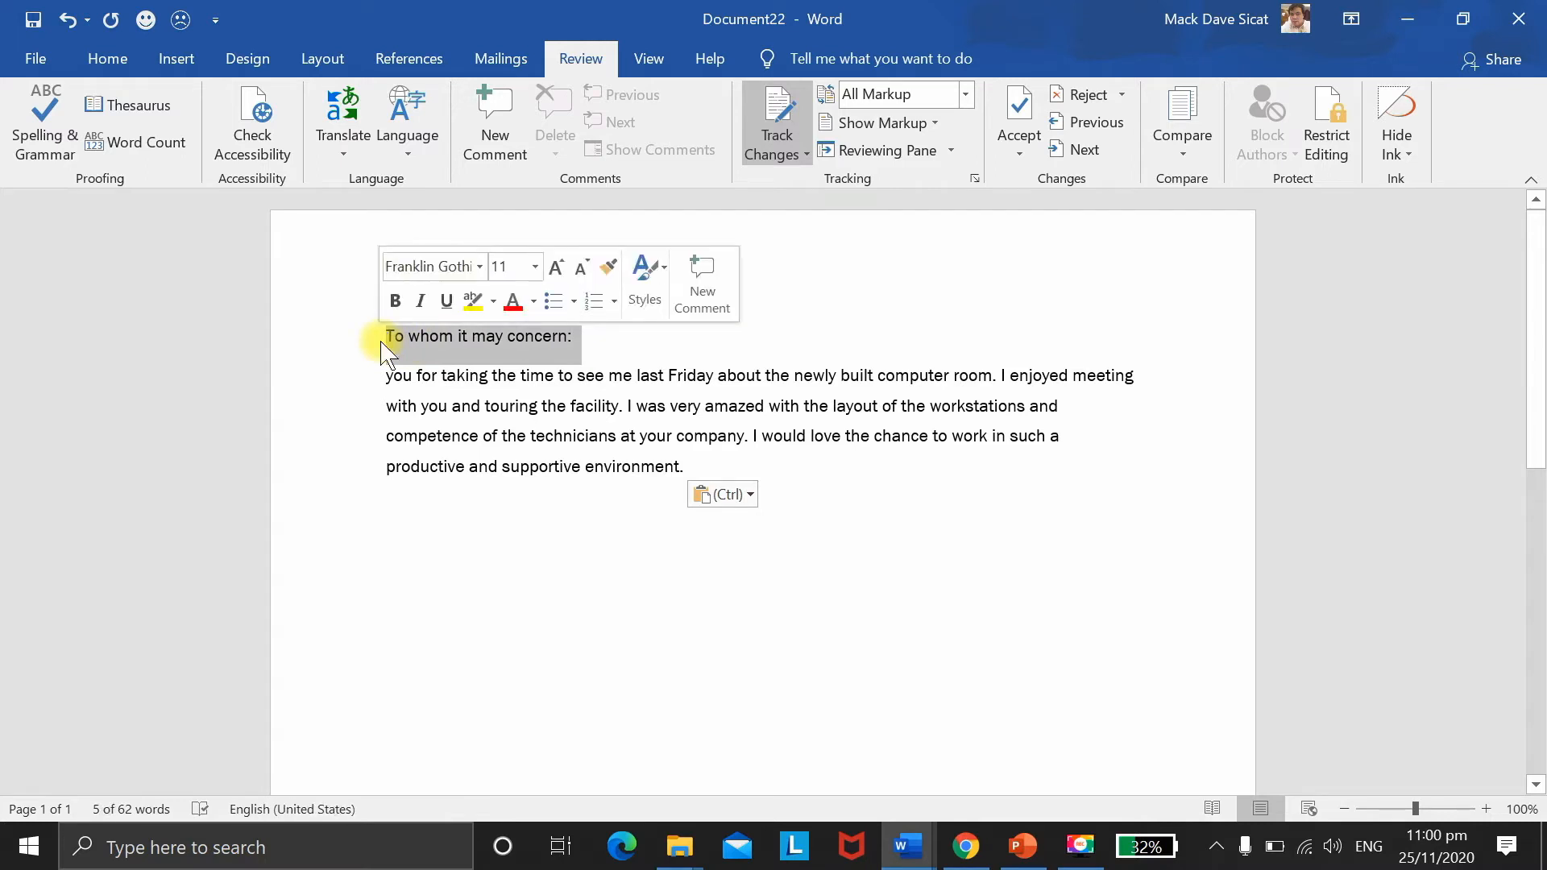
key("Delete")
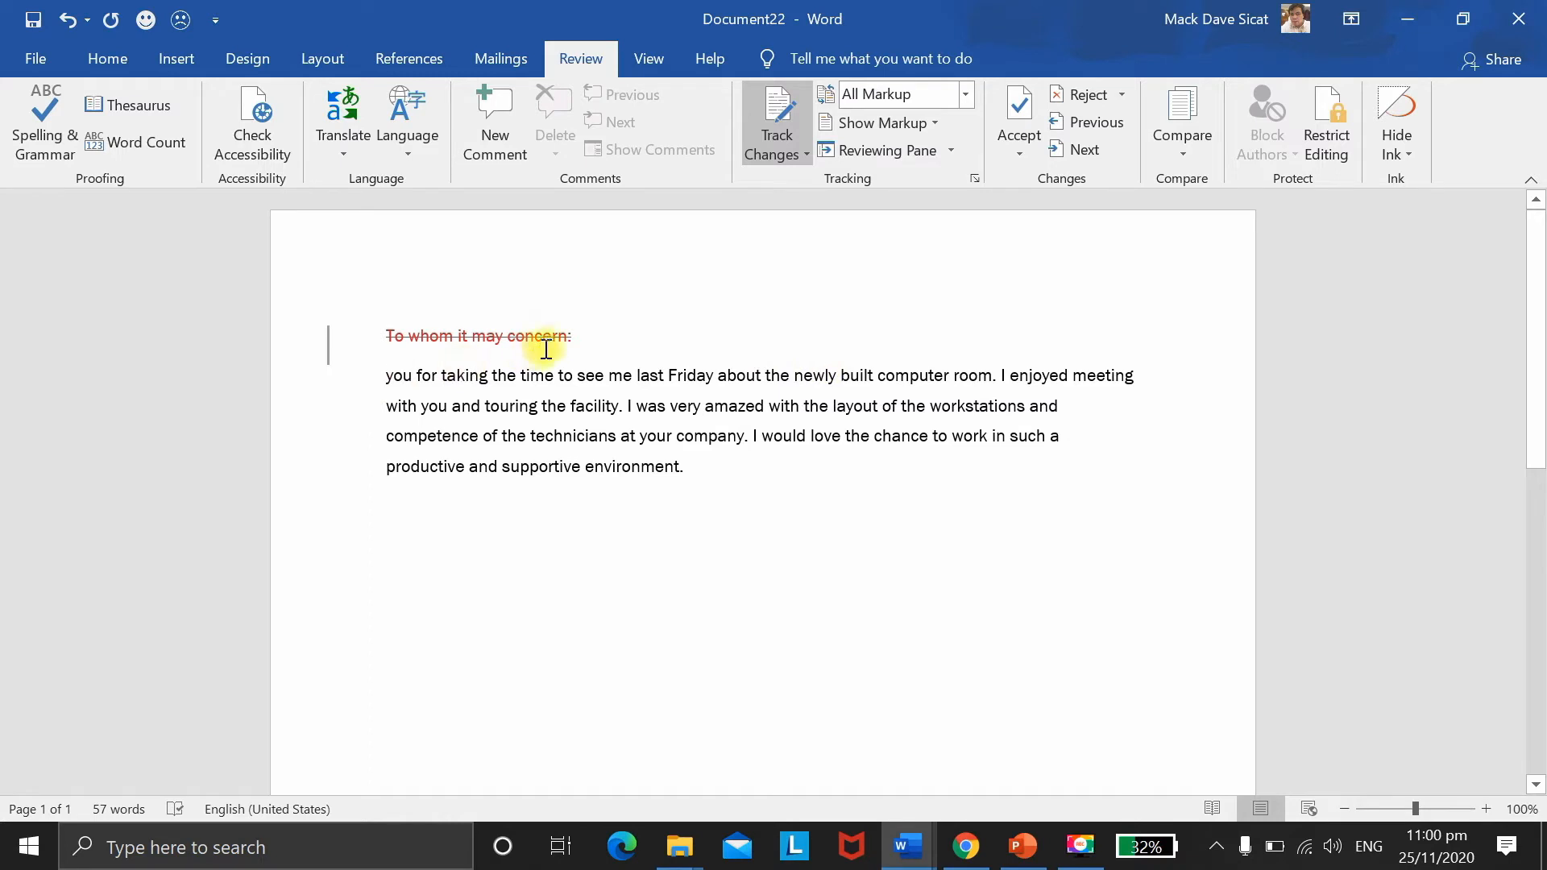
left_click(575, 336)
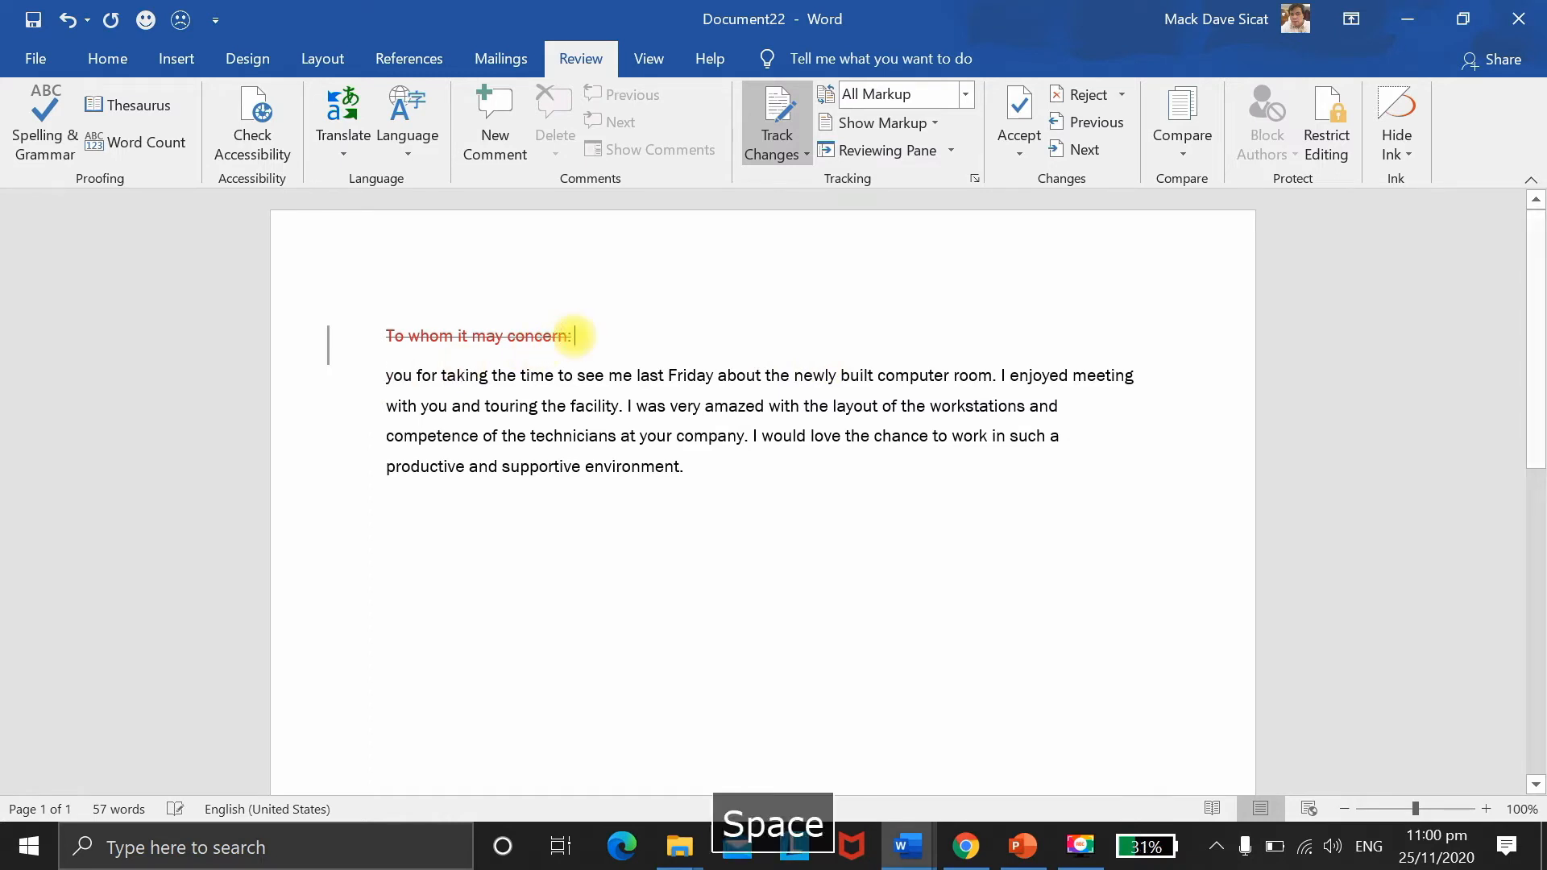
type("M")
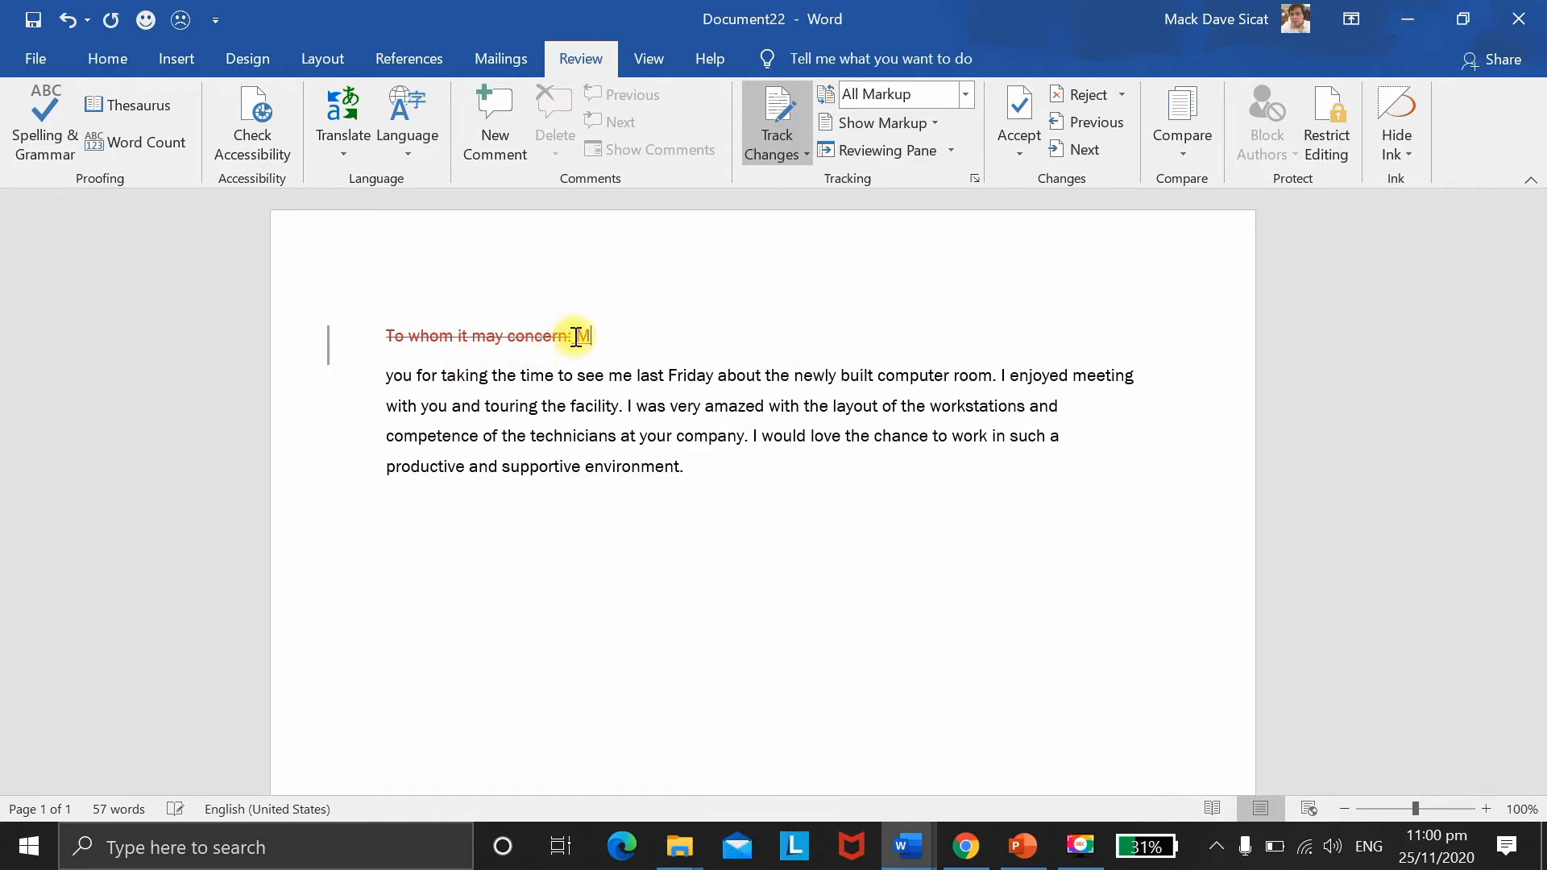
type("r")
type(". ")
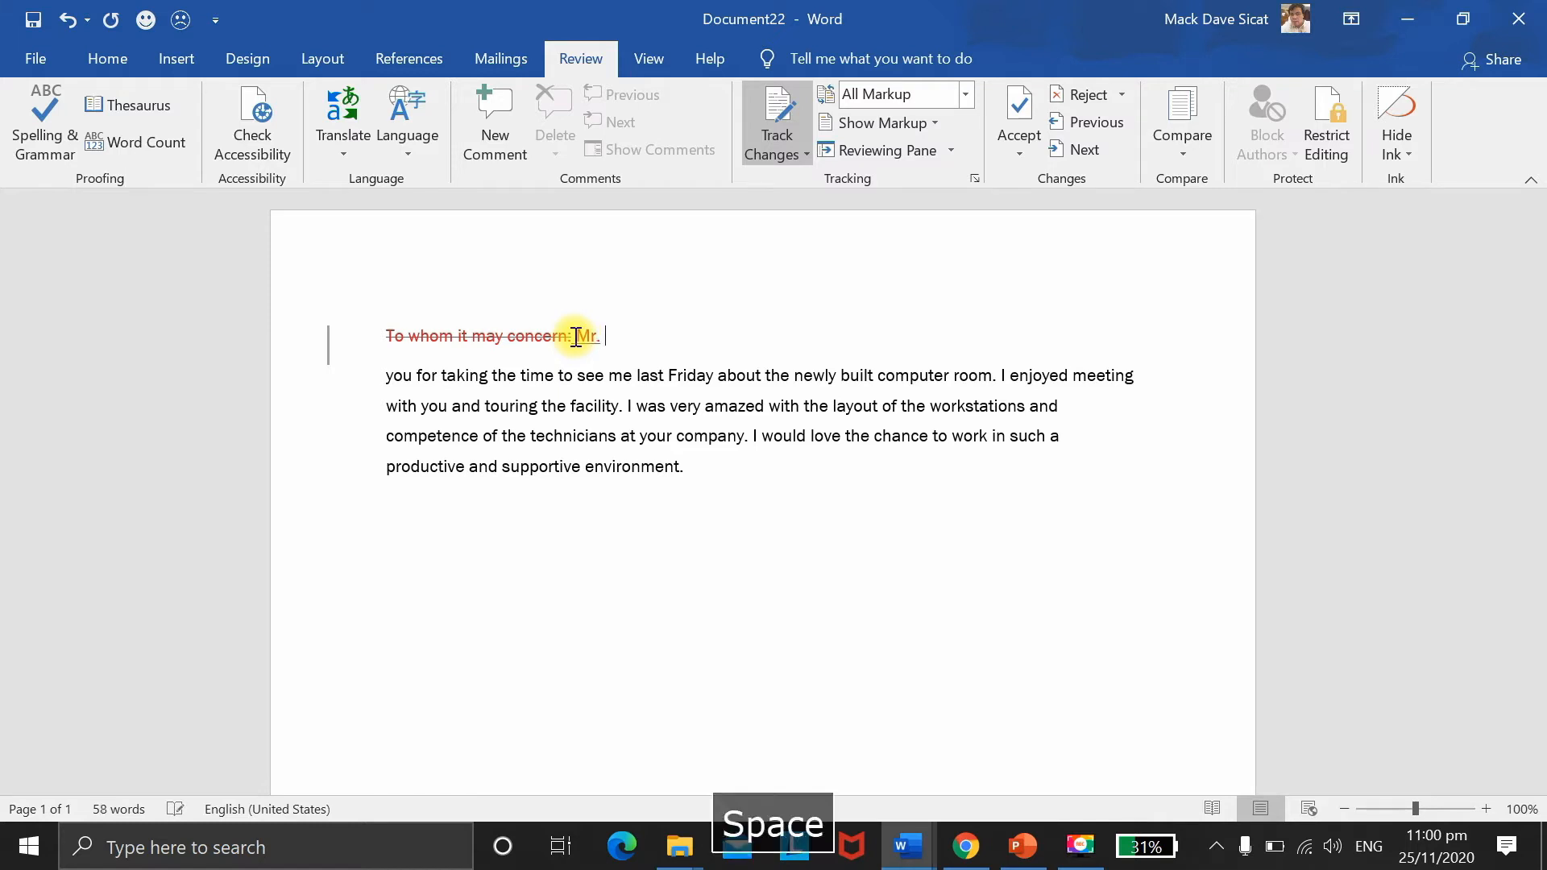
type("Dela Cruz")
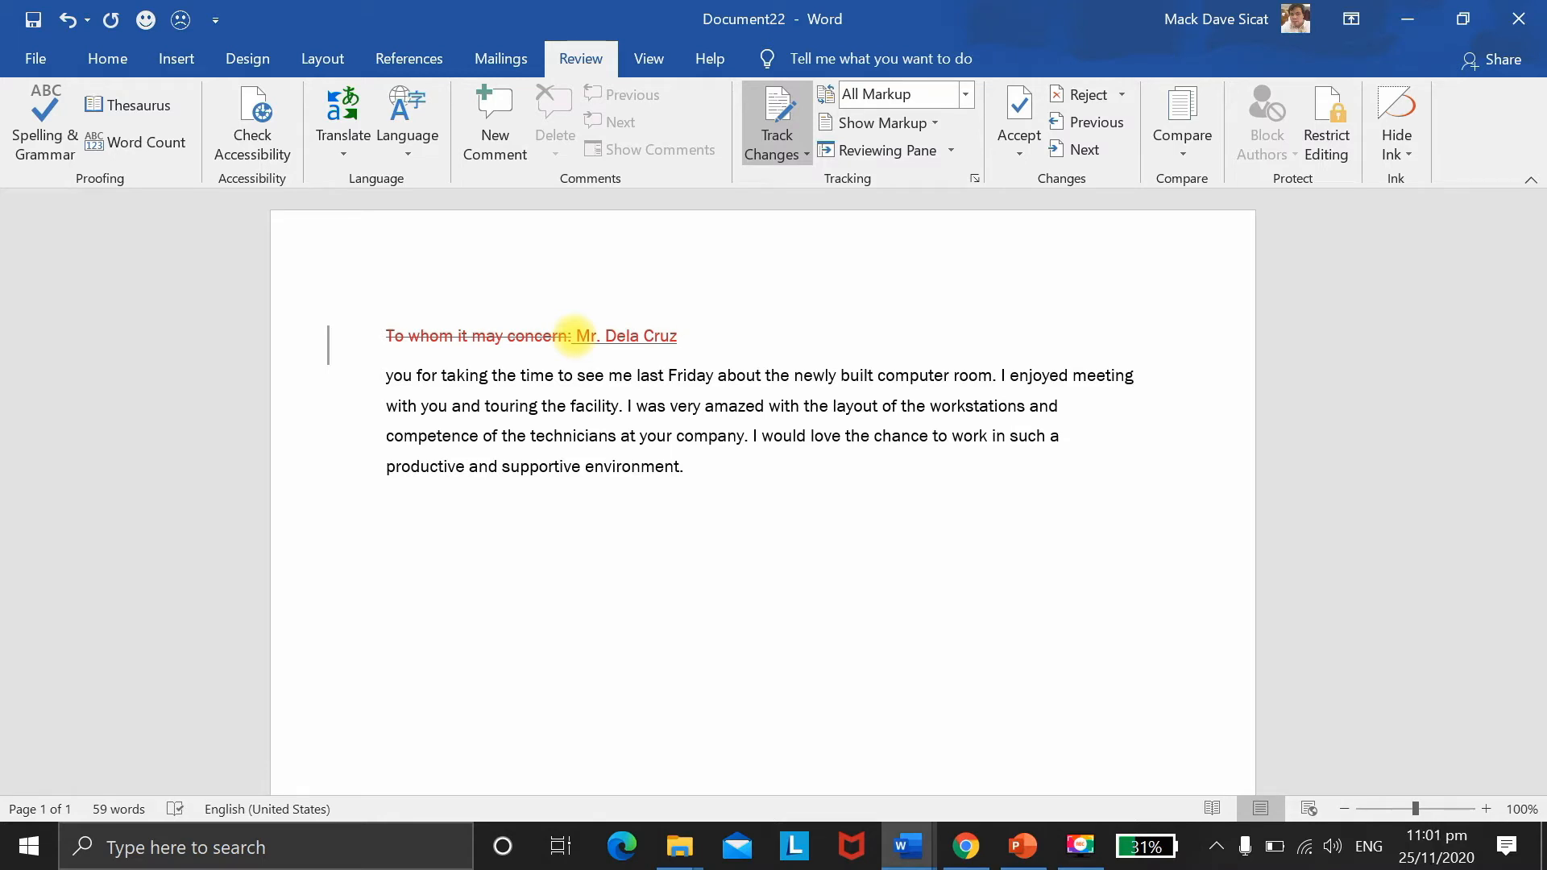
type(",")
Step: Insert 'Thank' at the start of the letter's paragraph as a tracked edit
left_click(388, 378)
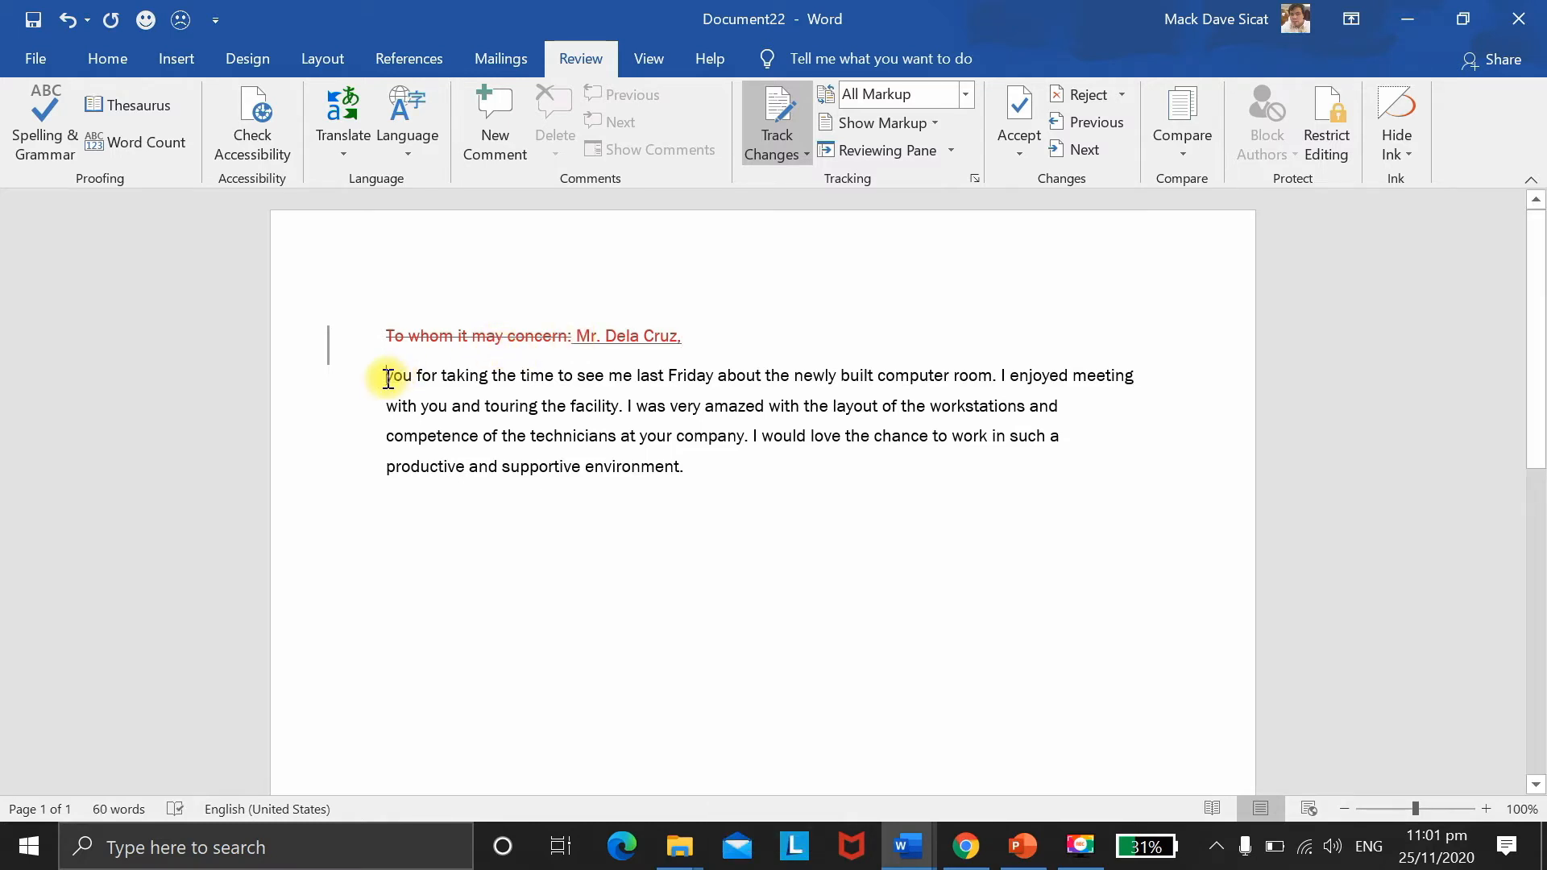
left_click(388, 378)
type("T")
key("BackSpace")
key("BackSpace")
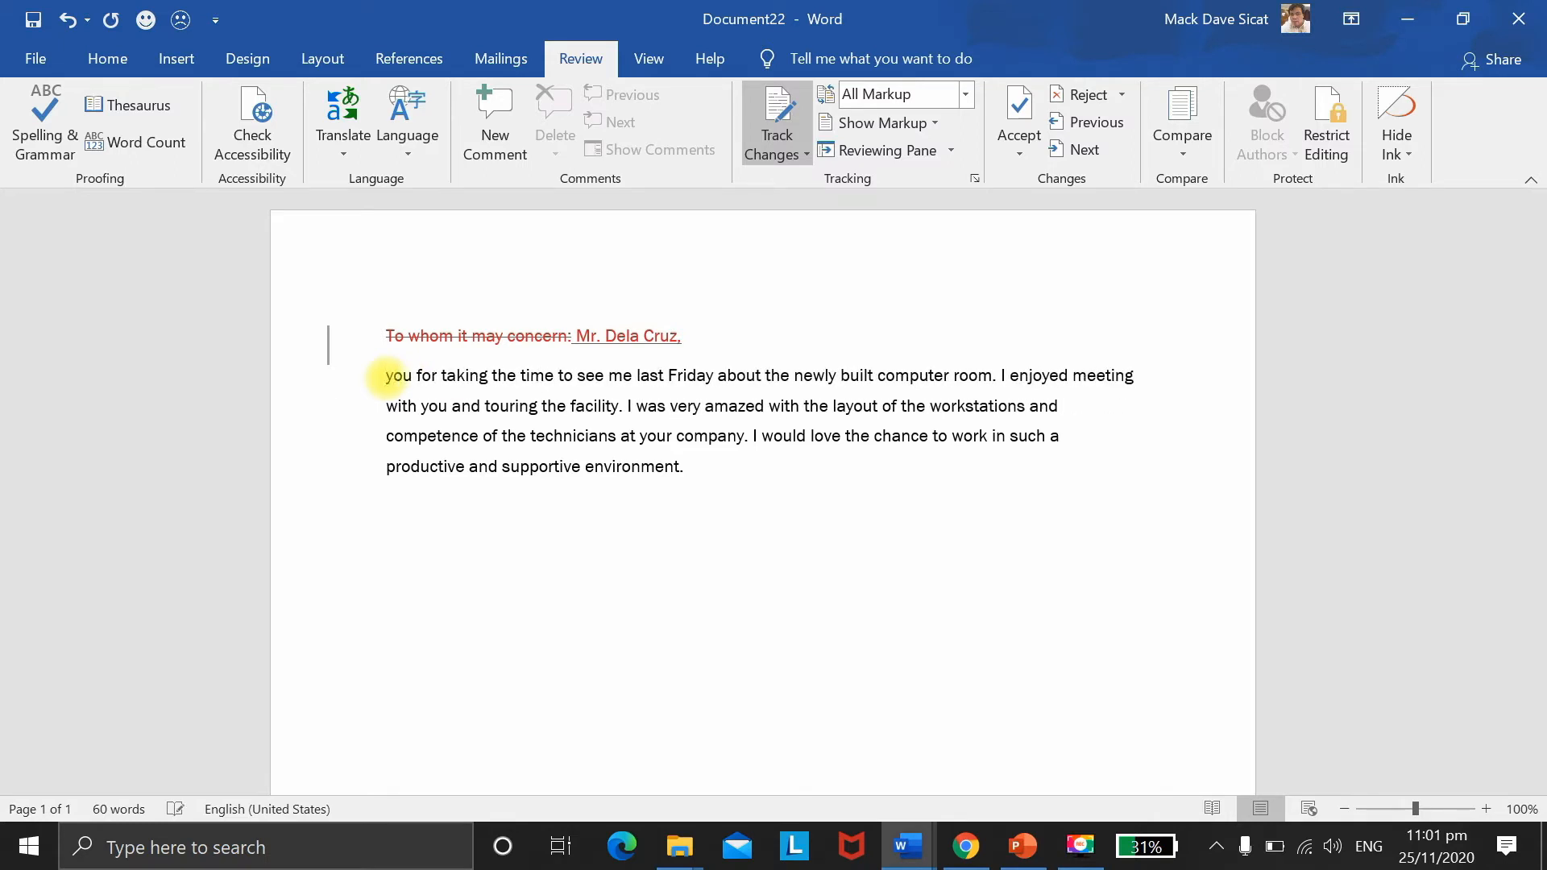
type("T")
key("BackSpace")
type("Thank")
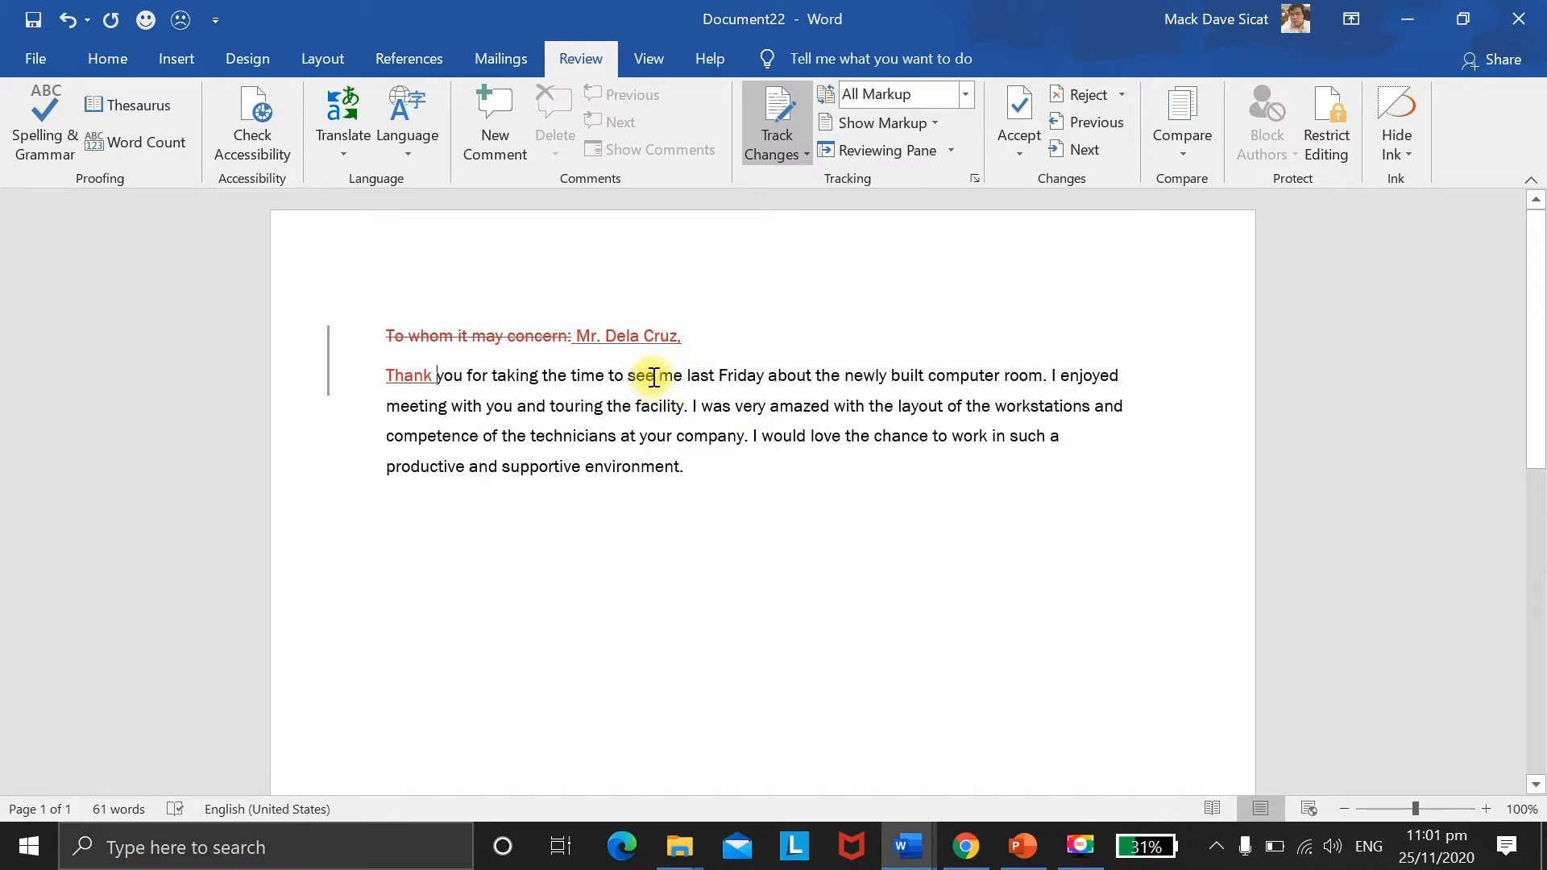
Step: Change 'see' to 'meet' and add 'with the' before 'competence'
left_click_drag(655, 378, 633, 380)
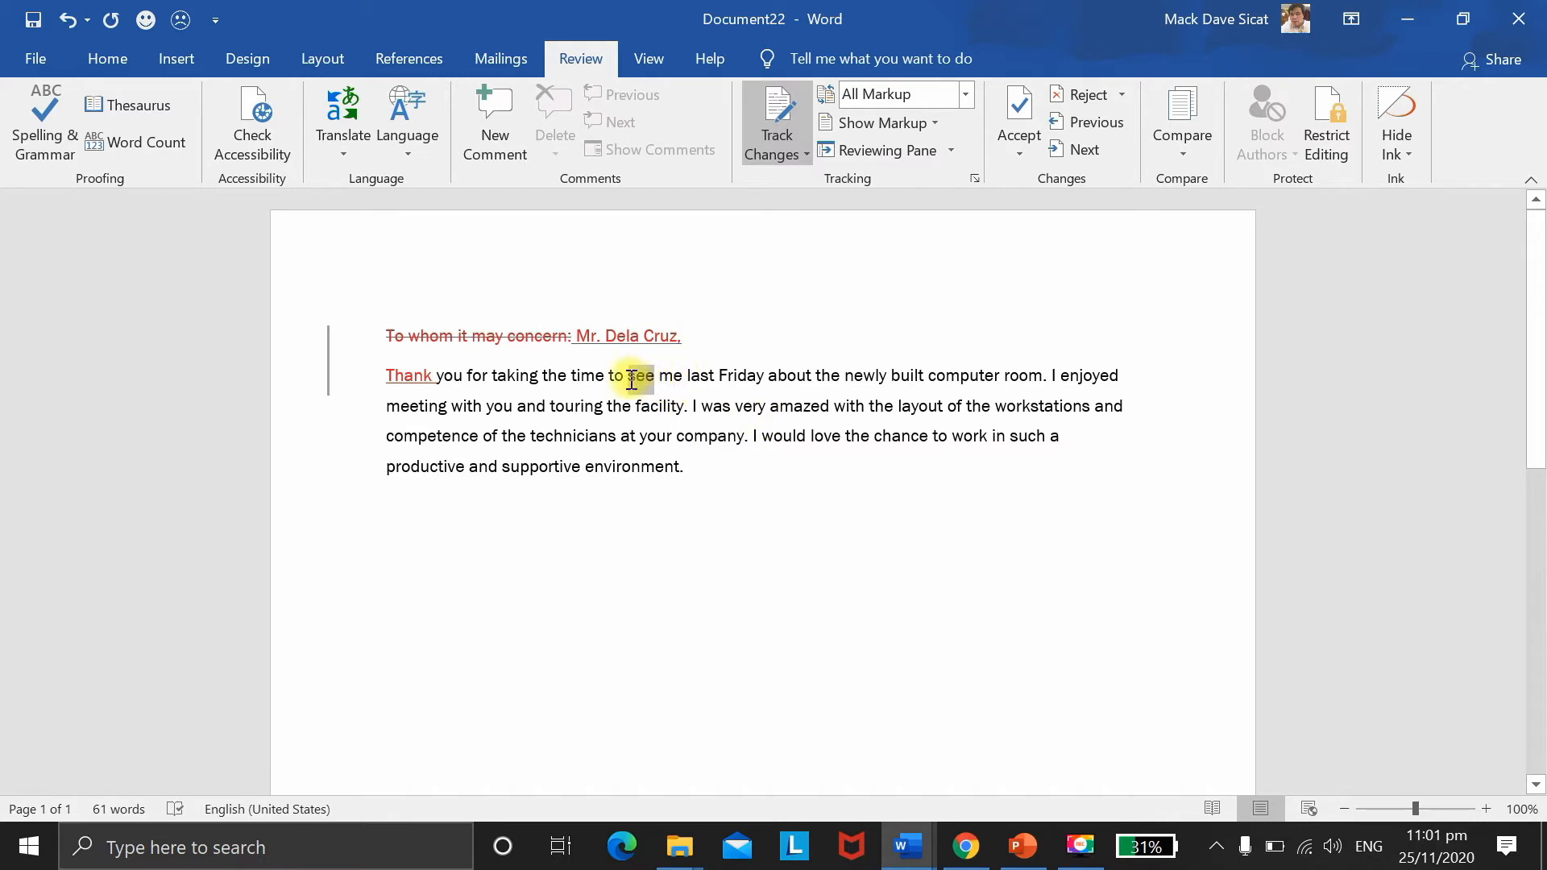
key("Delete")
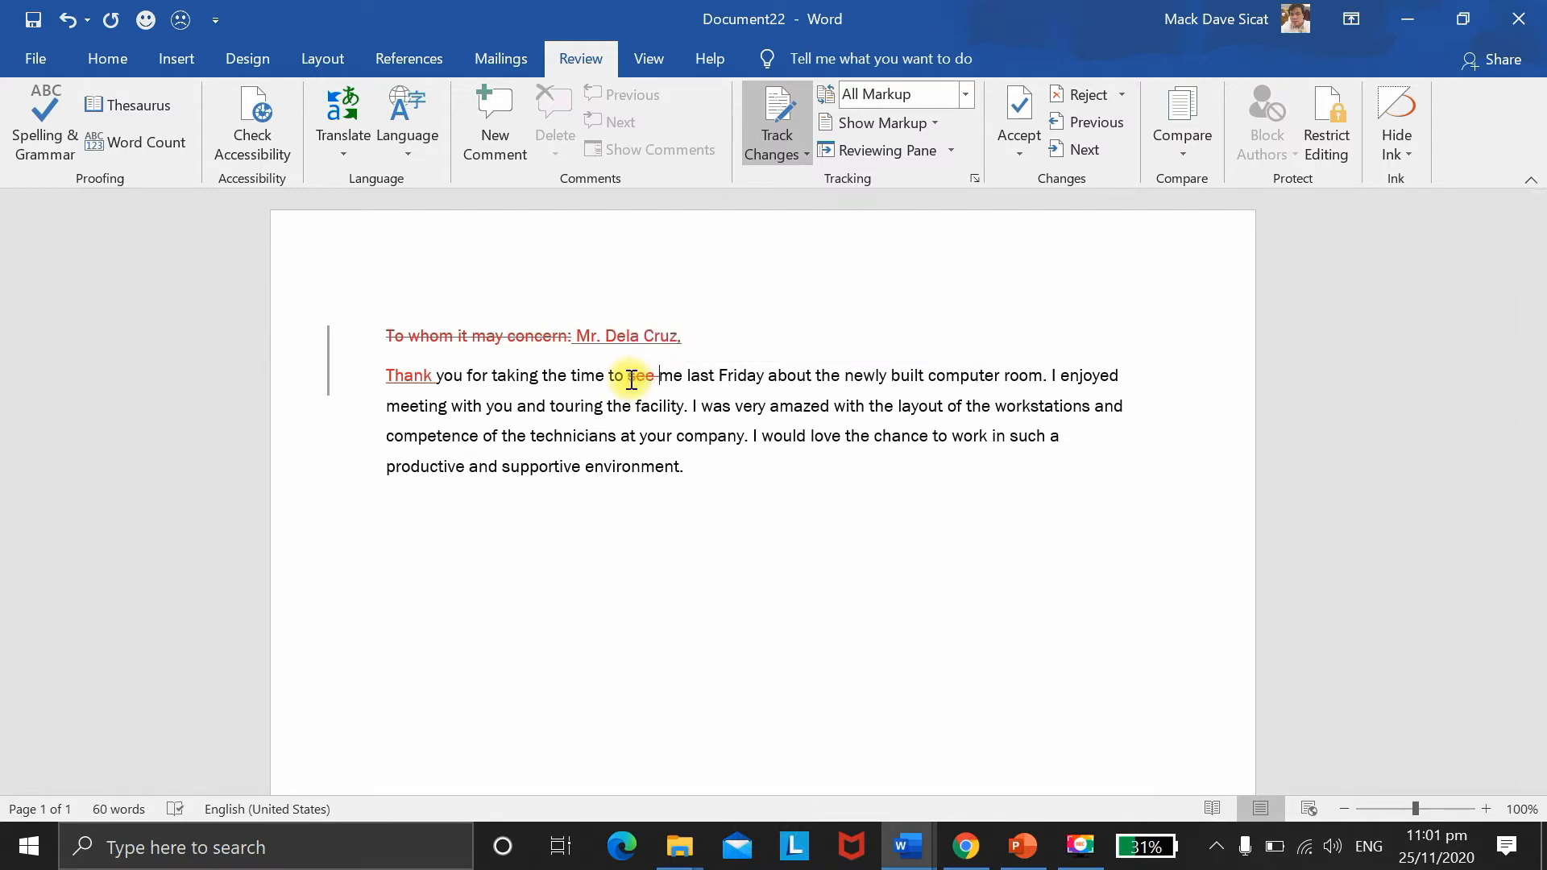
type("meet")
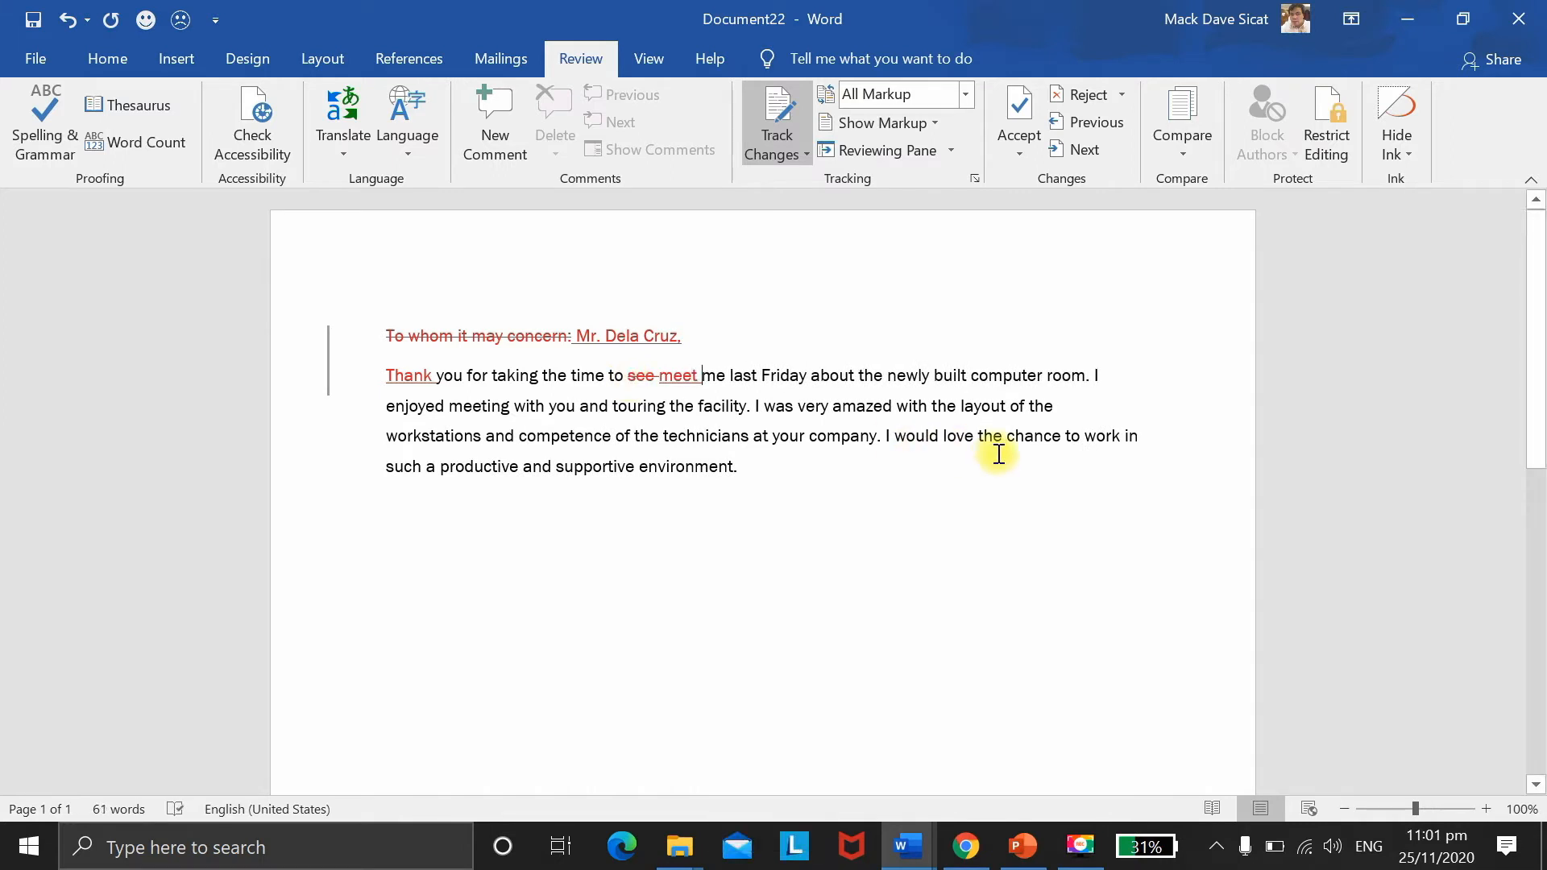
left_click(520, 436)
type("with the")
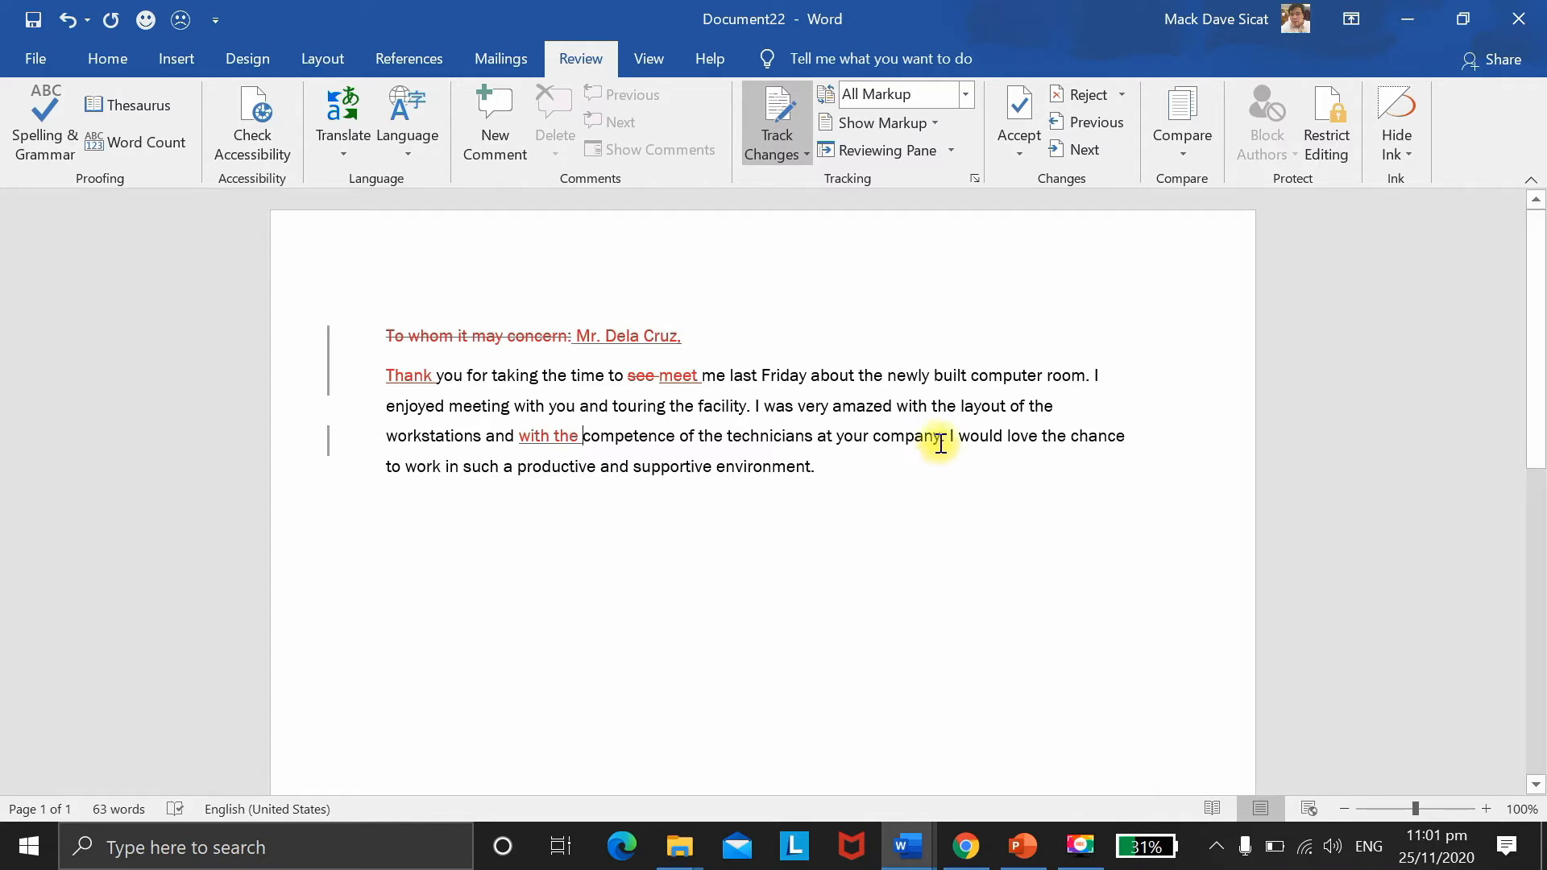
Step: Replace 'company' with 'department' as a tracked revision
left_click_drag(939, 442, 872, 438)
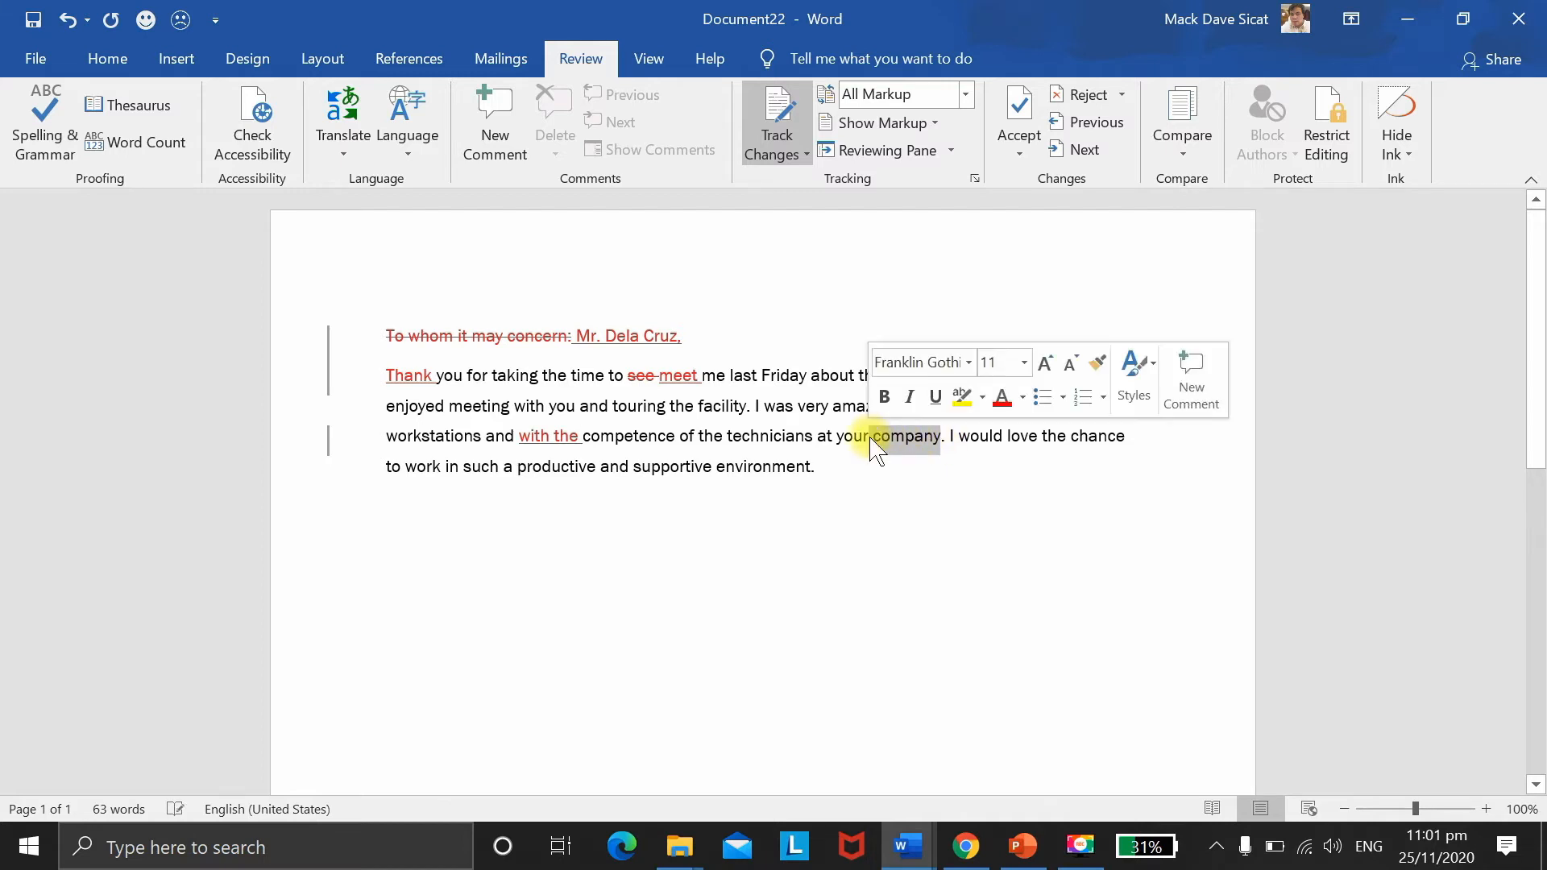
key("Delete")
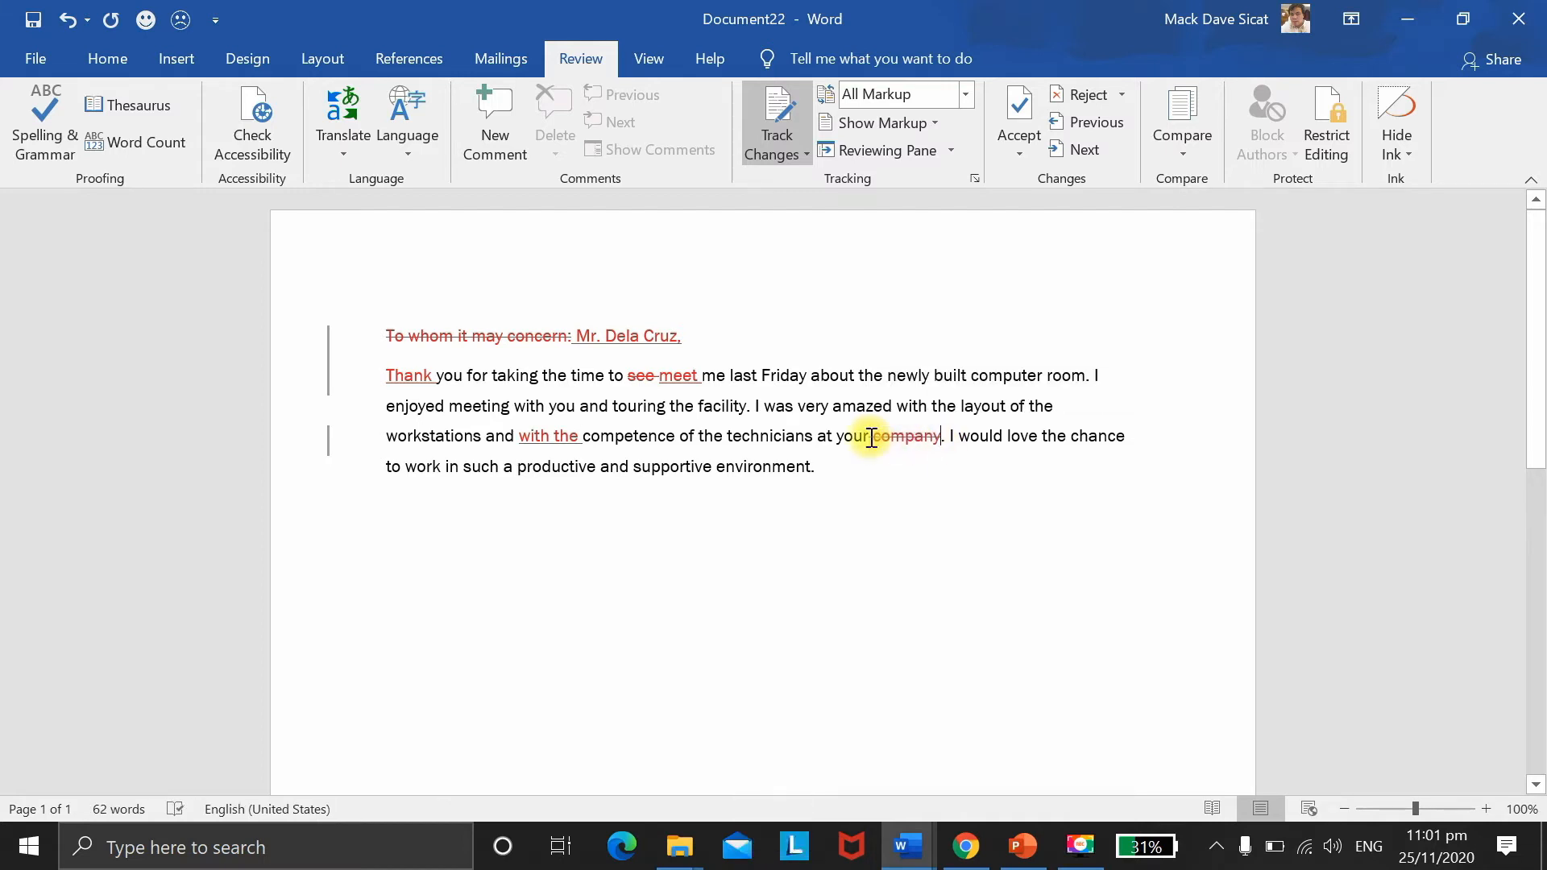
type("dwep")
key("BackSpace")
key("BackSpace")
key("BackSpace")
type("epartment")
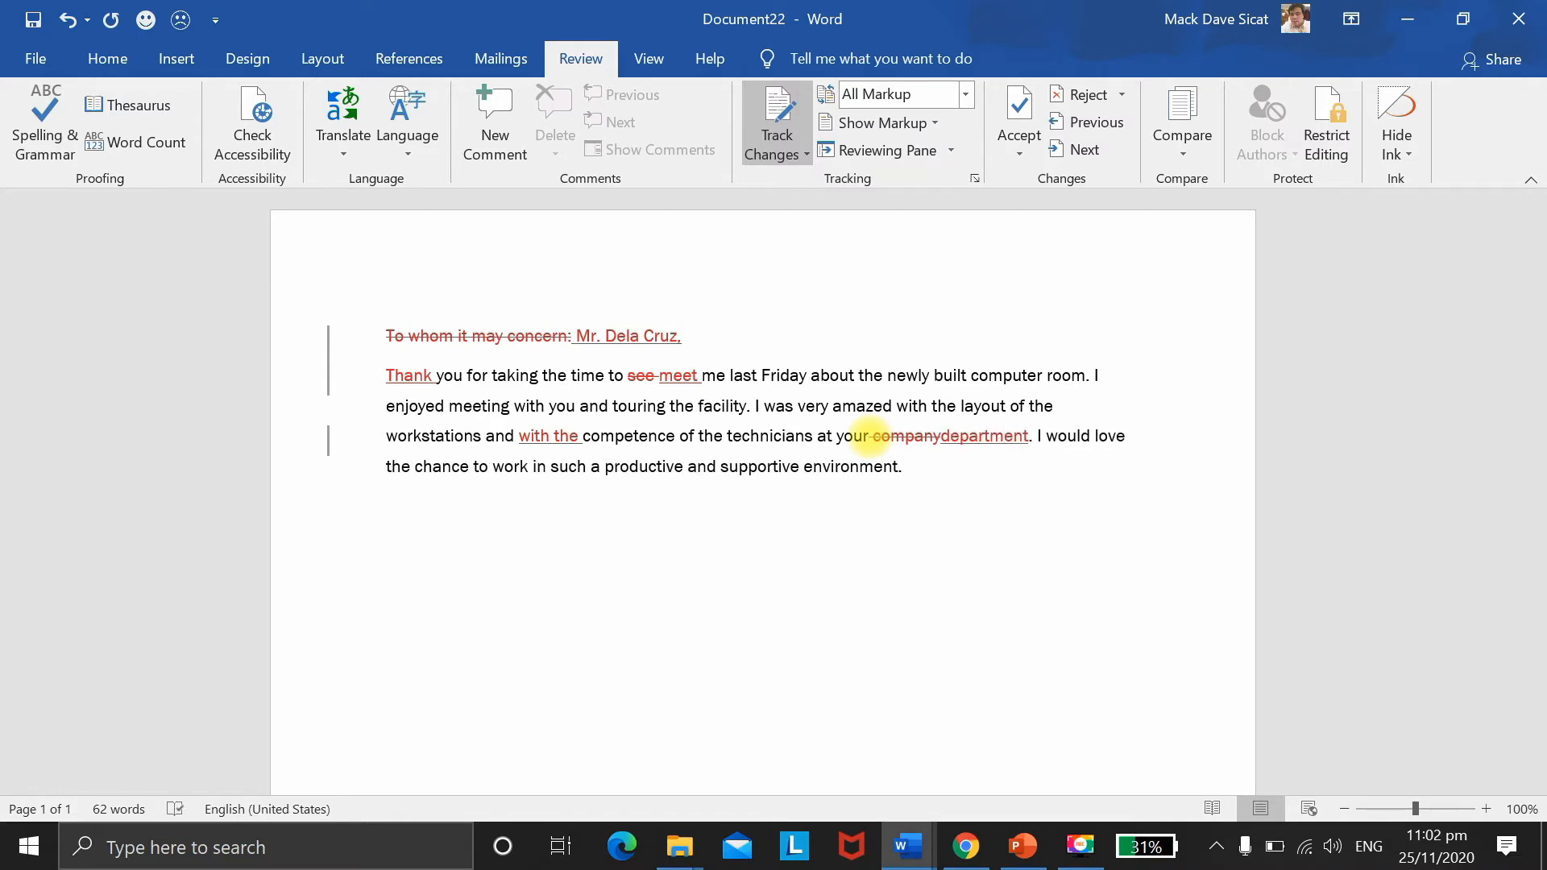
key("F9")
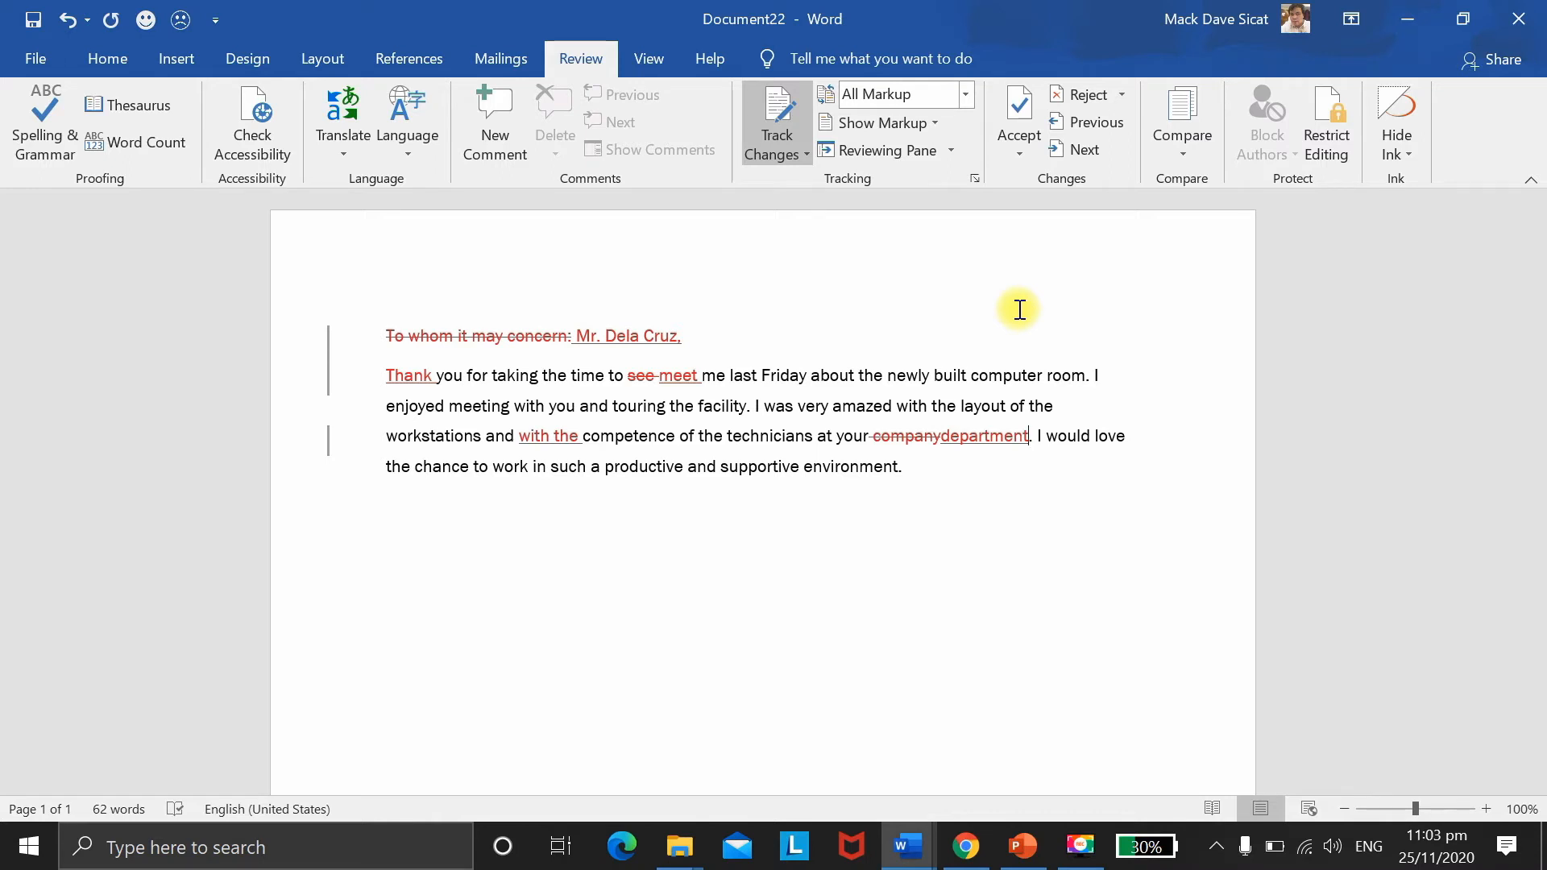
left_click(893, 155)
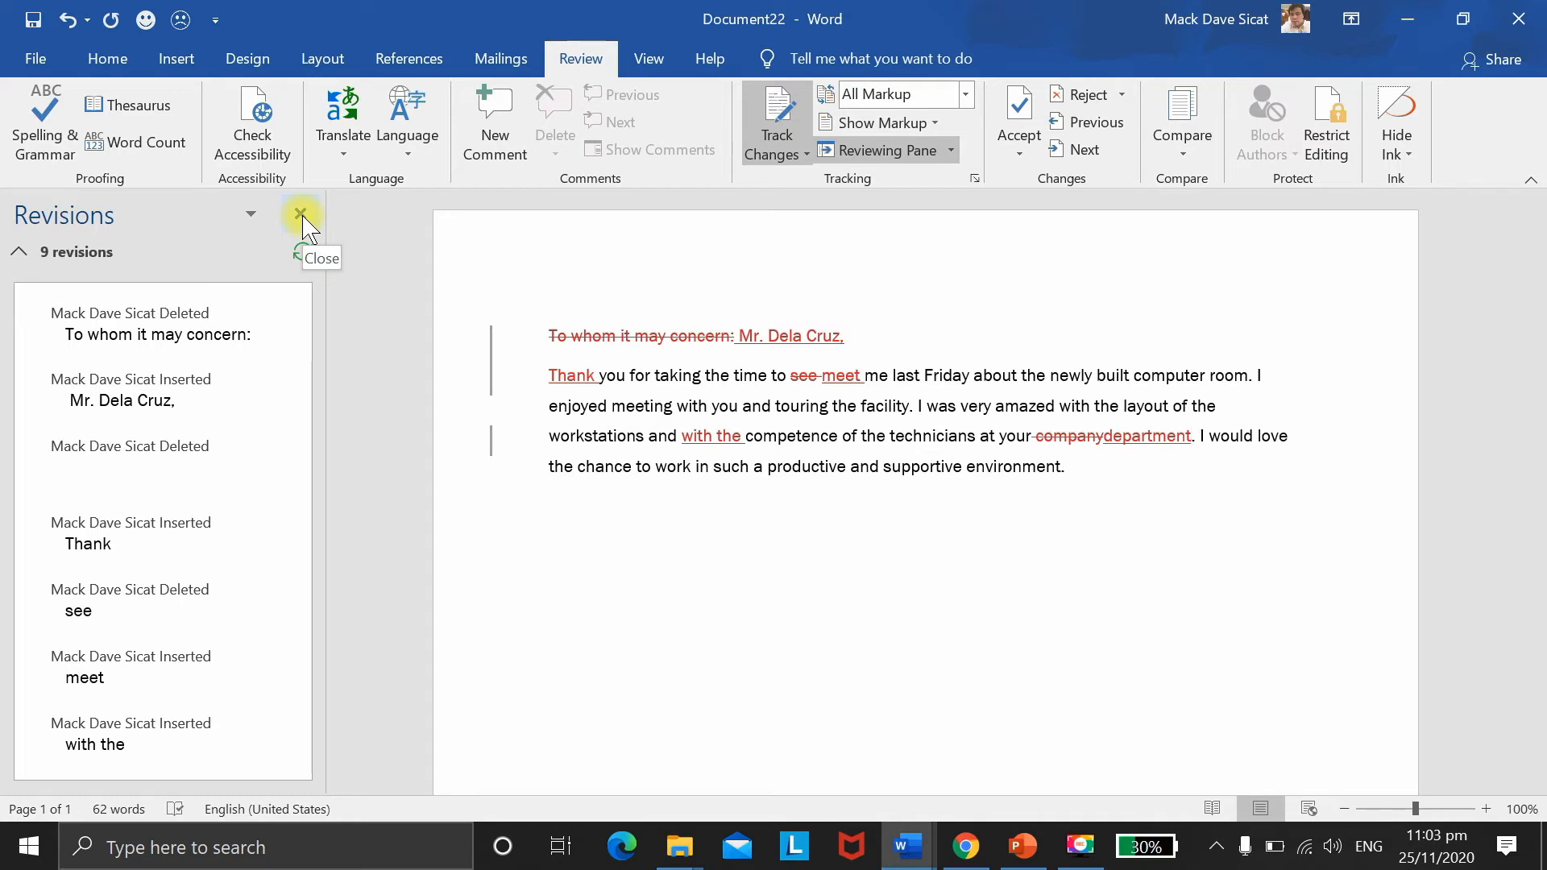
left_click(876, 156)
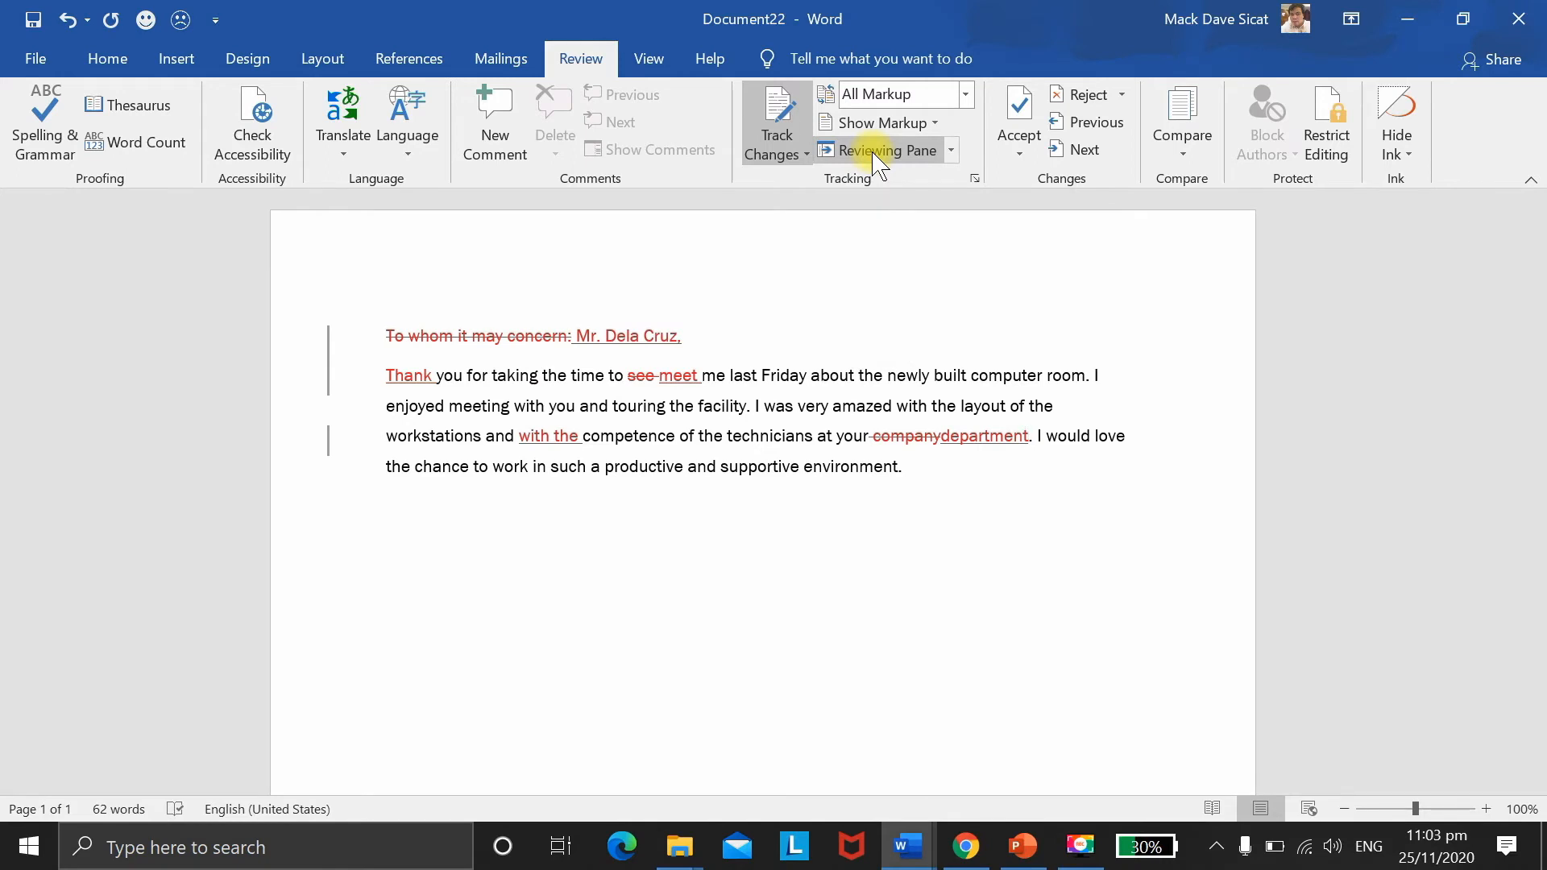
key("F9")
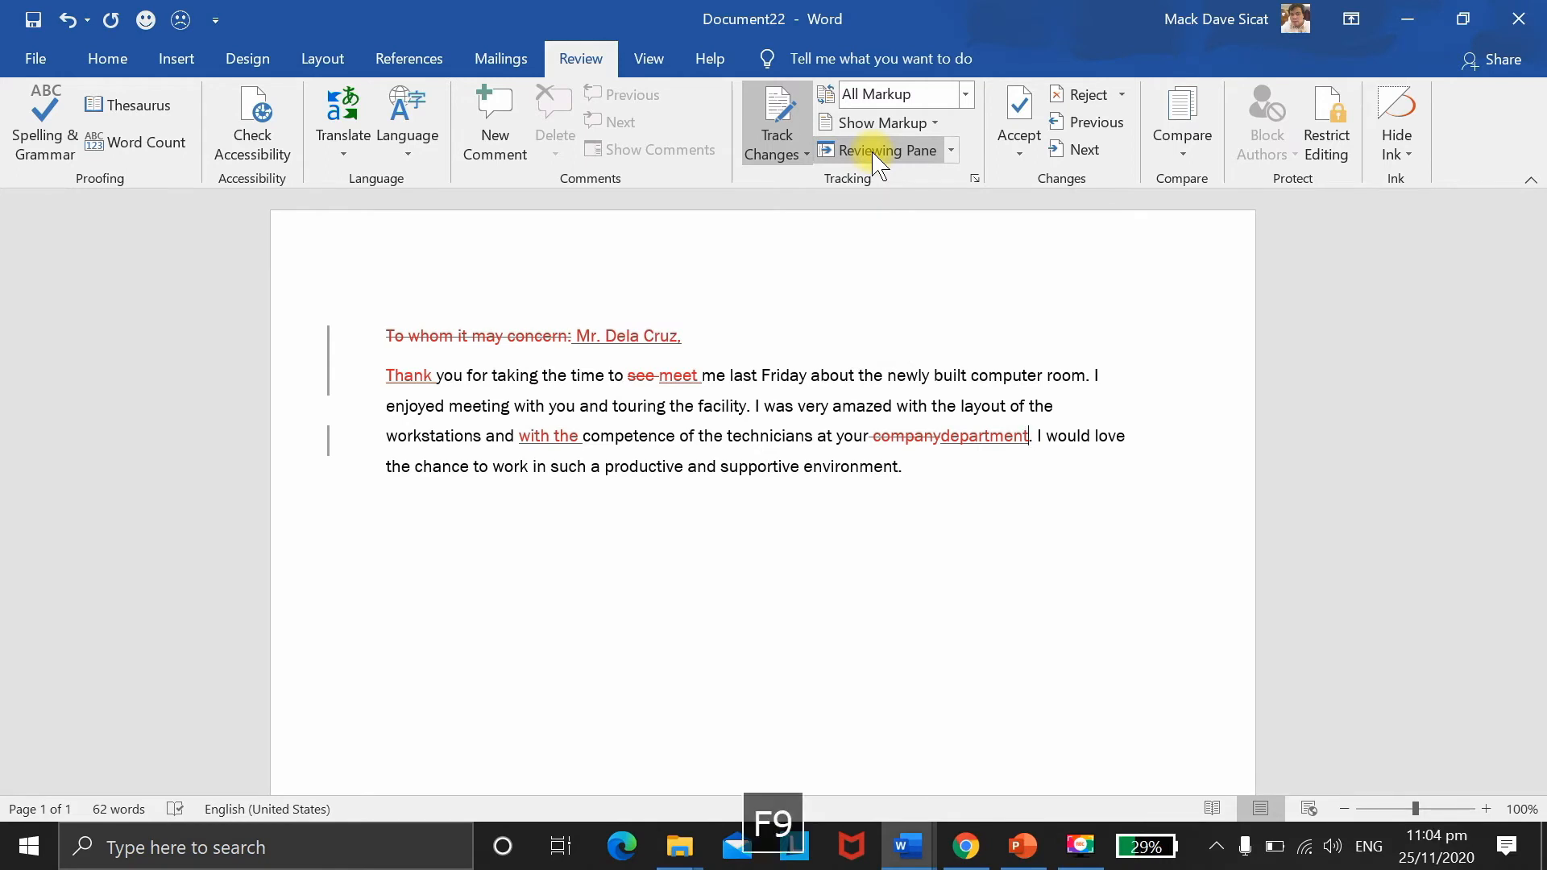
Step: Accept each revision in turn (salutation, Thank, meet, with the, department), then dismiss the notice
left_click(1020, 113)
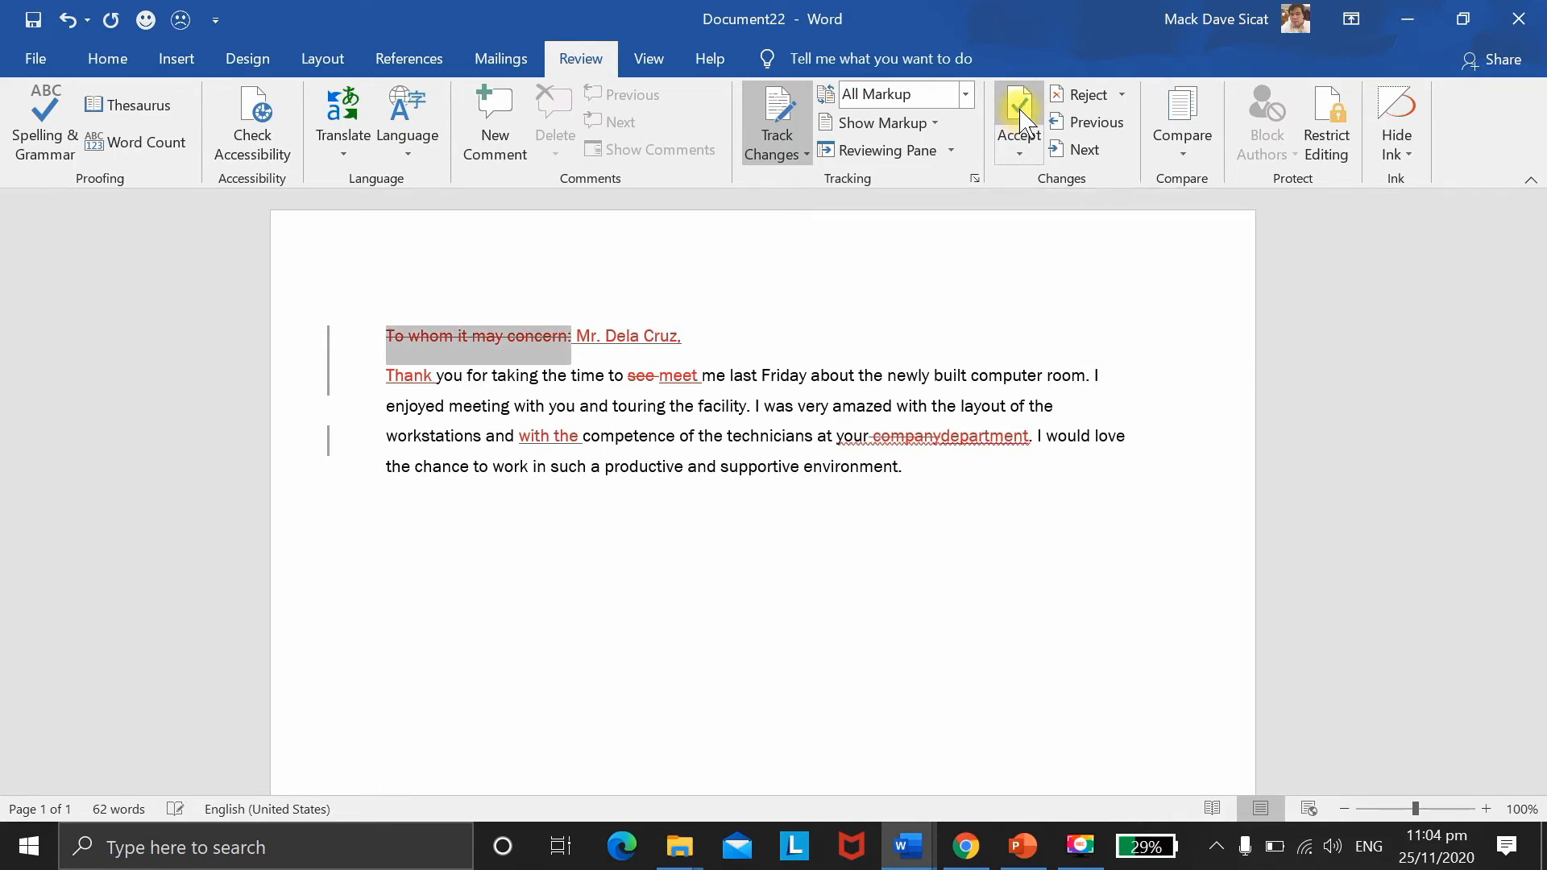
left_click(1020, 113)
left_click(1020, 112)
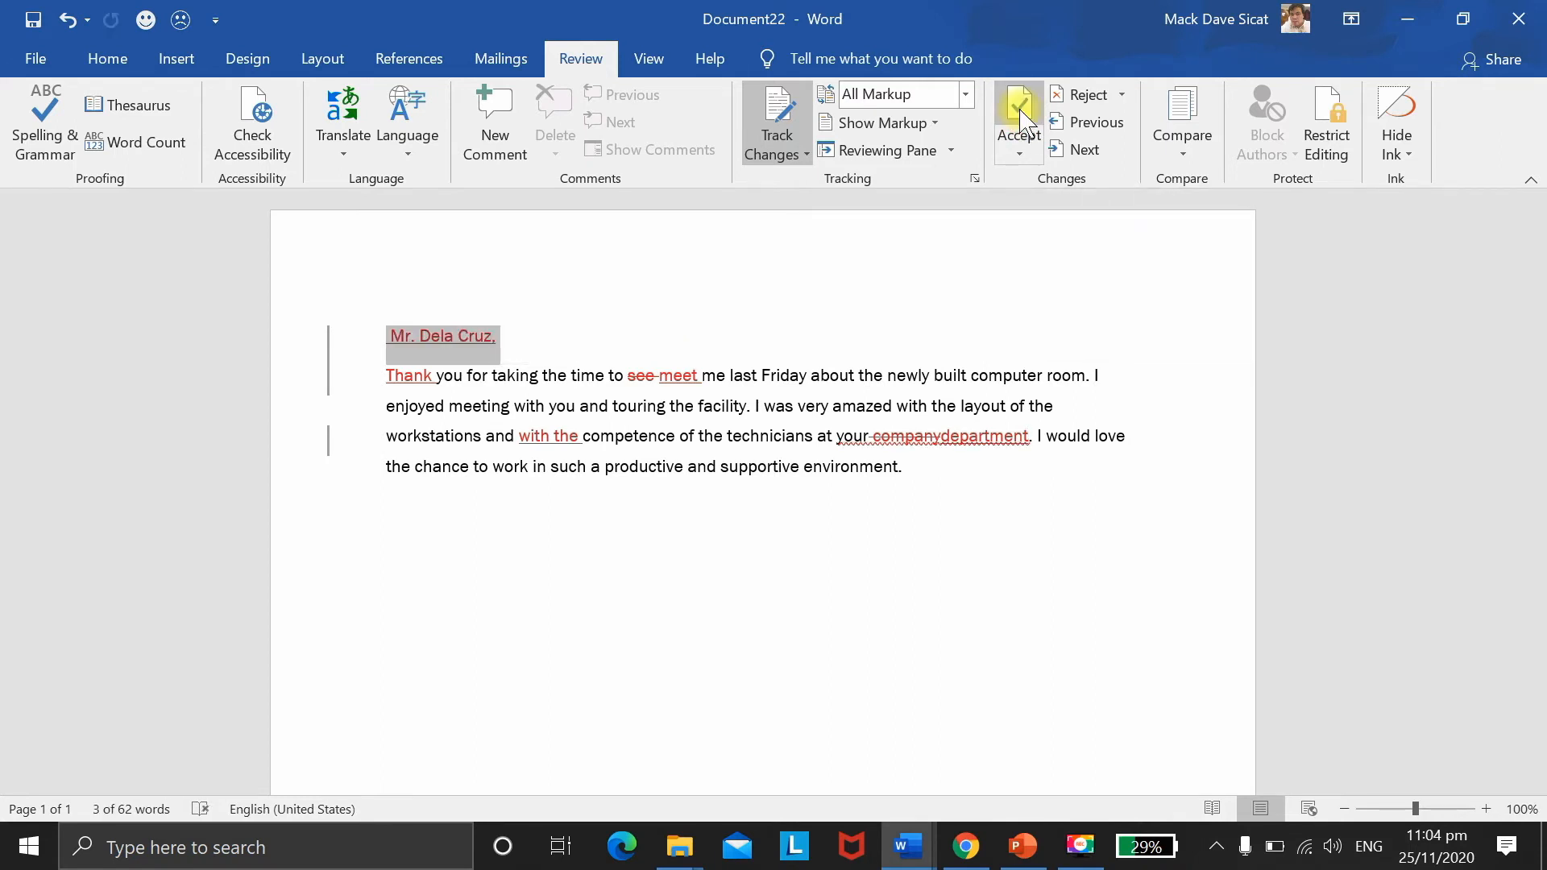
left_click(1019, 112)
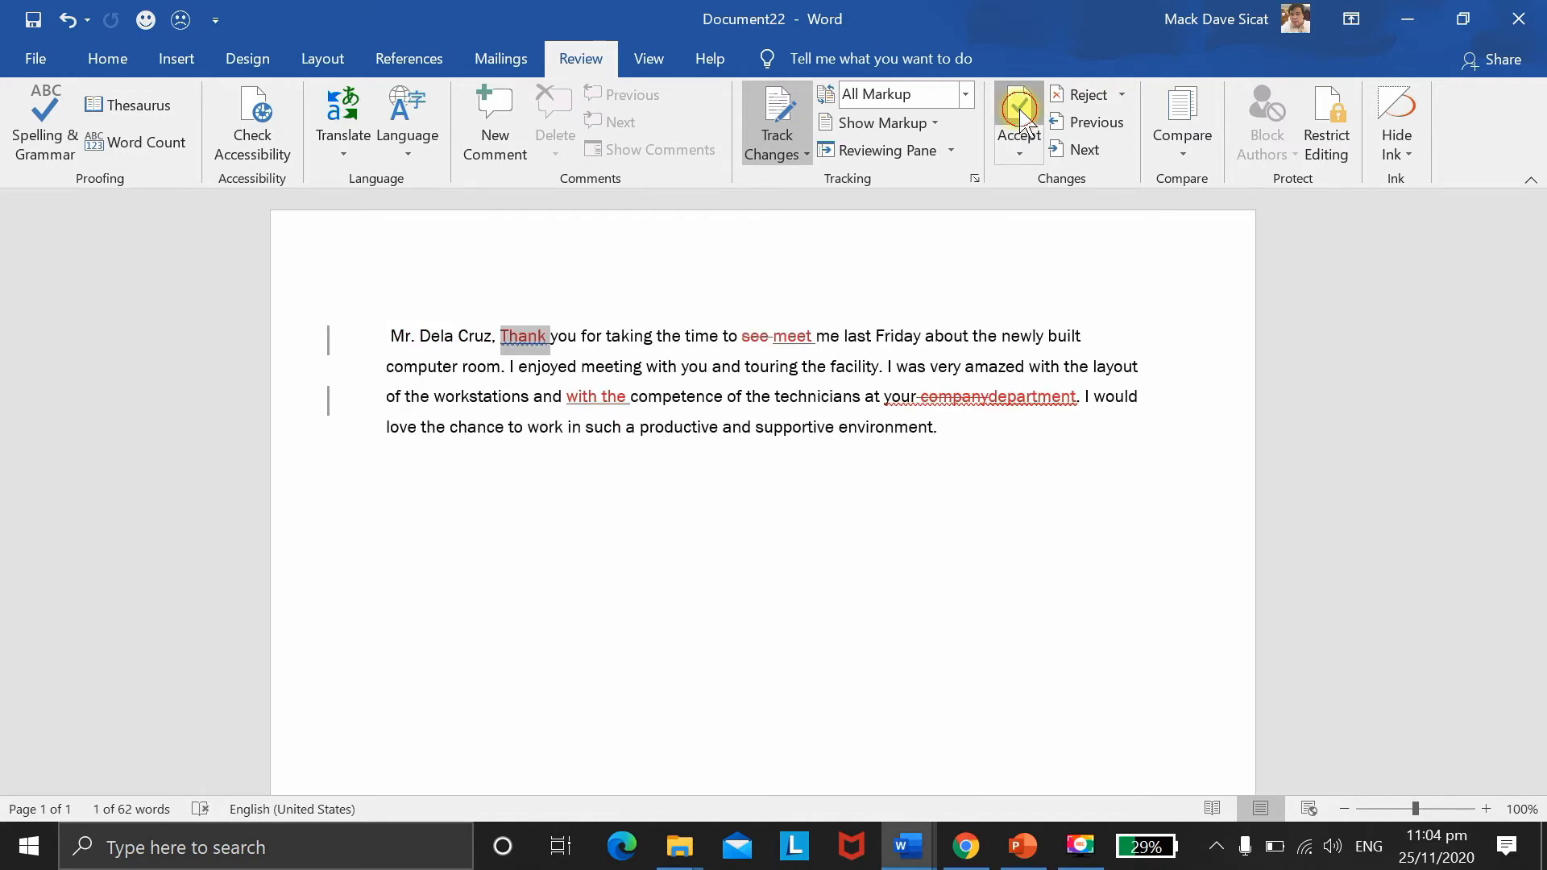
left_click(1019, 112)
left_click(1019, 113)
left_click(1019, 113)
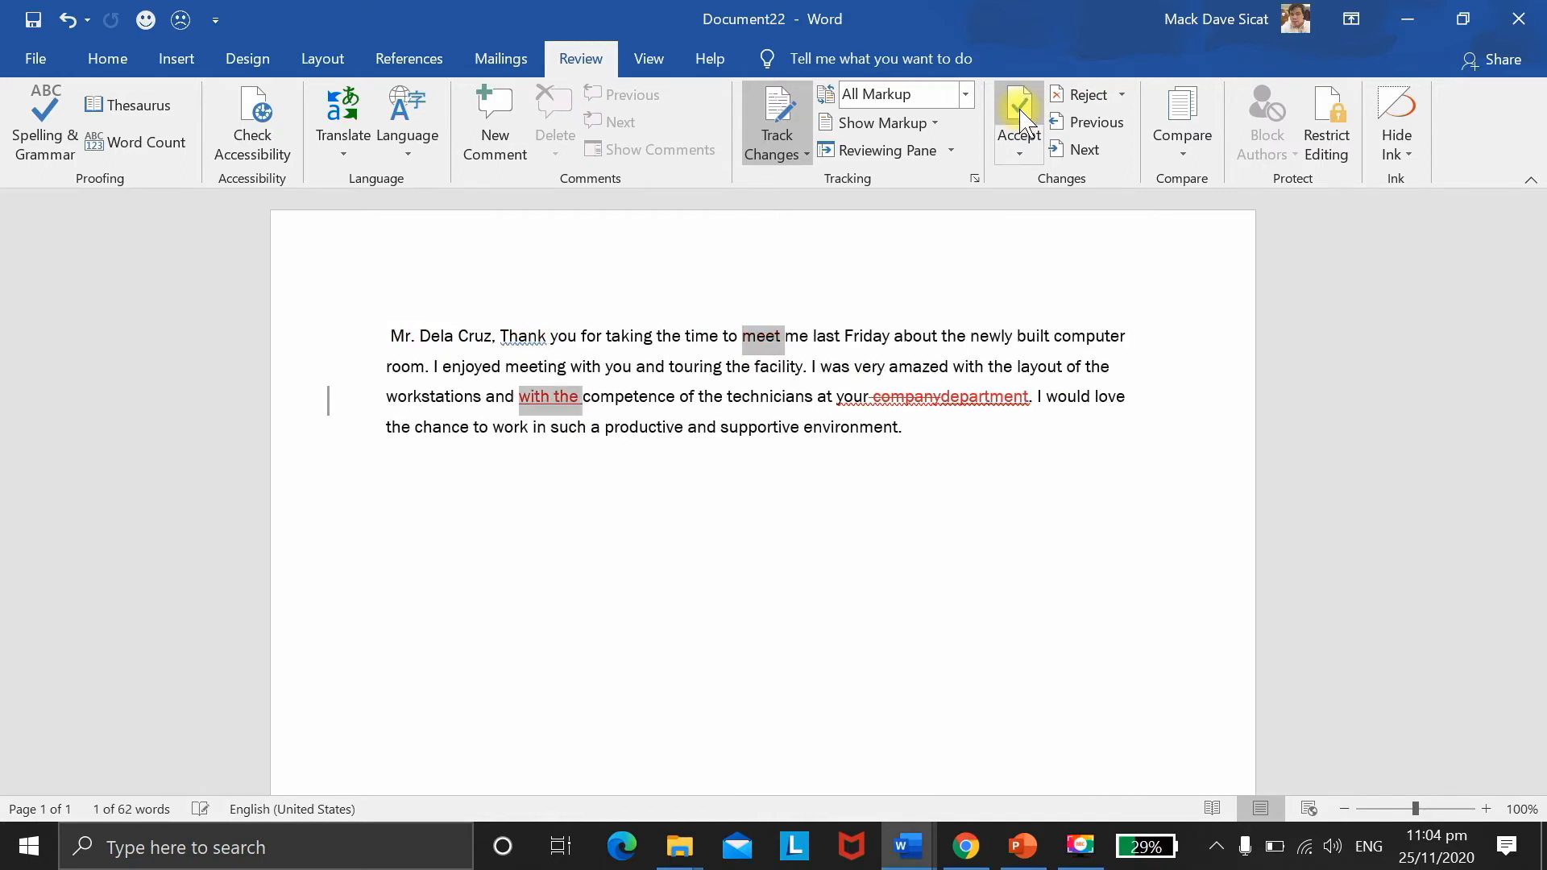
left_click(1019, 113)
left_click(1019, 113)
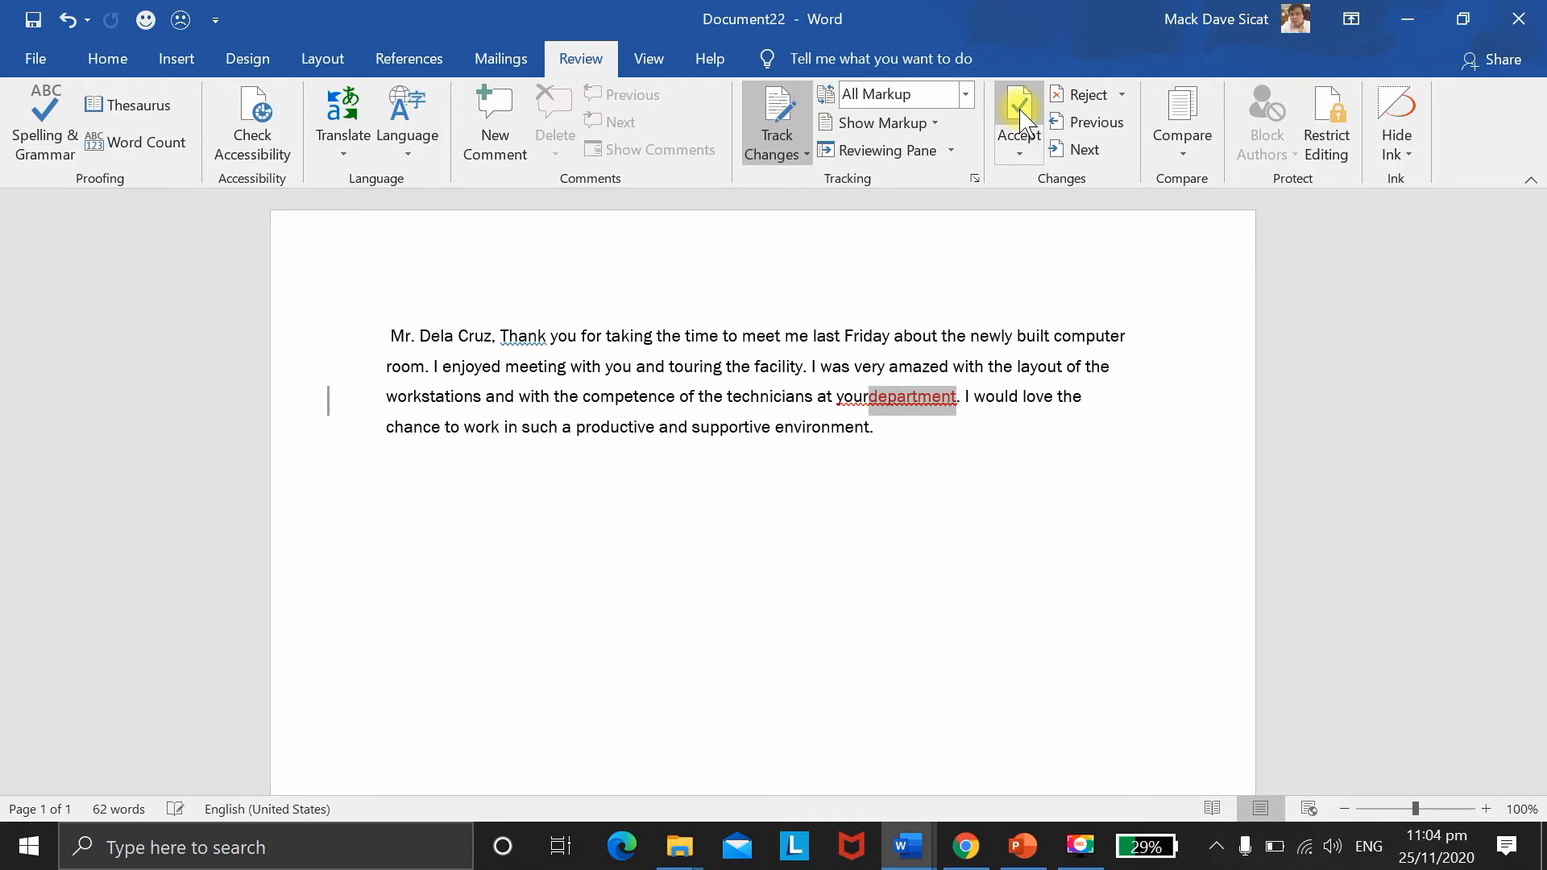
left_click(1019, 113)
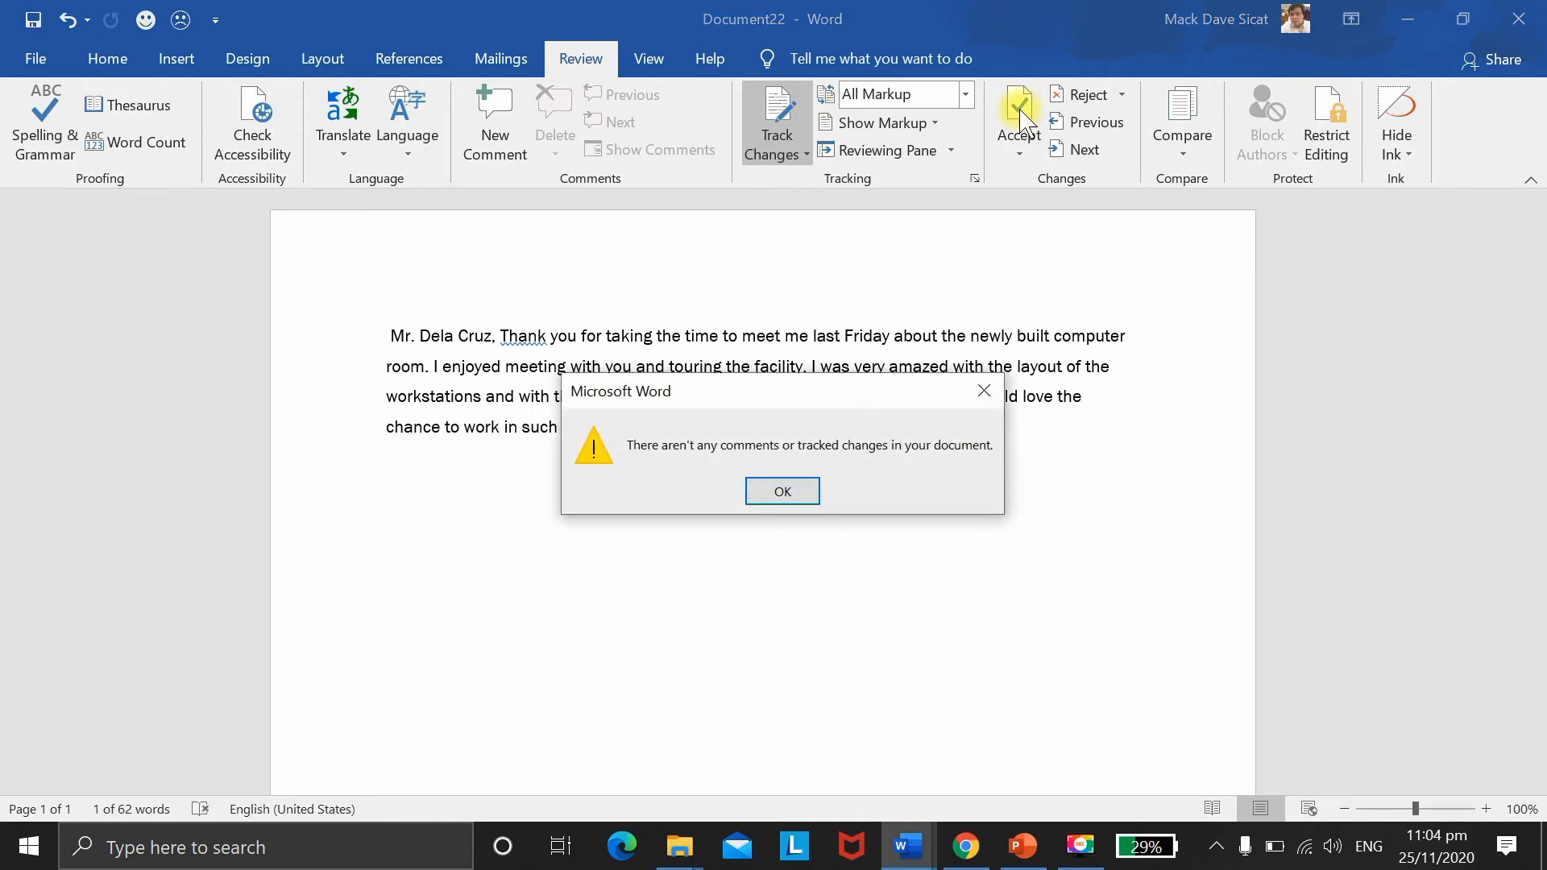
left_click(794, 492)
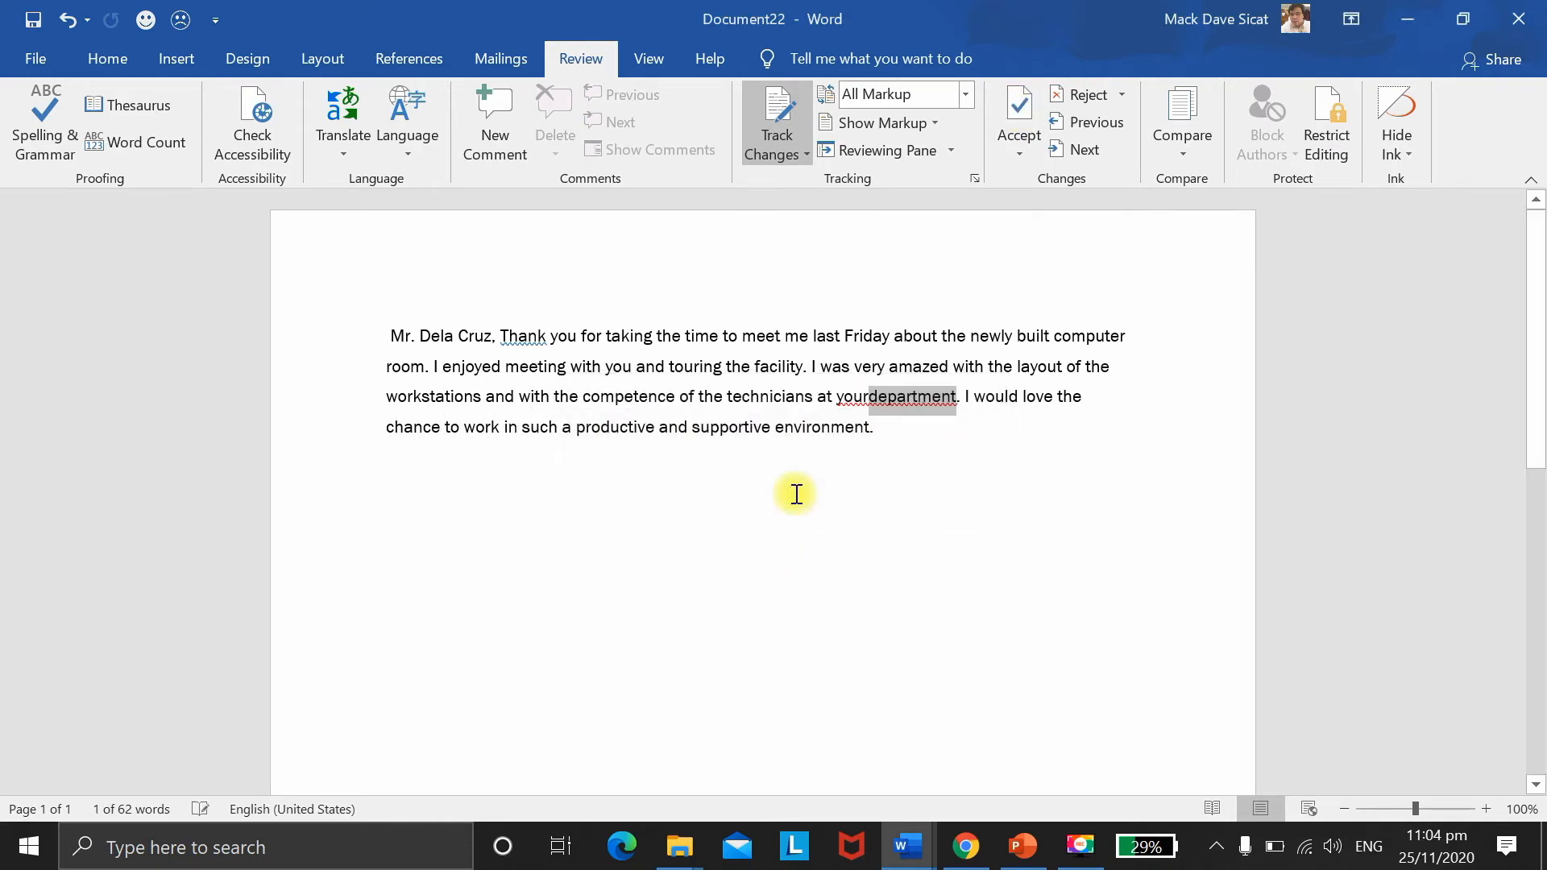
Step: Break the line before 'Thank' so the greeting stands alone, and fix spacing before 'department'
left_click(503, 335)
key("Return")
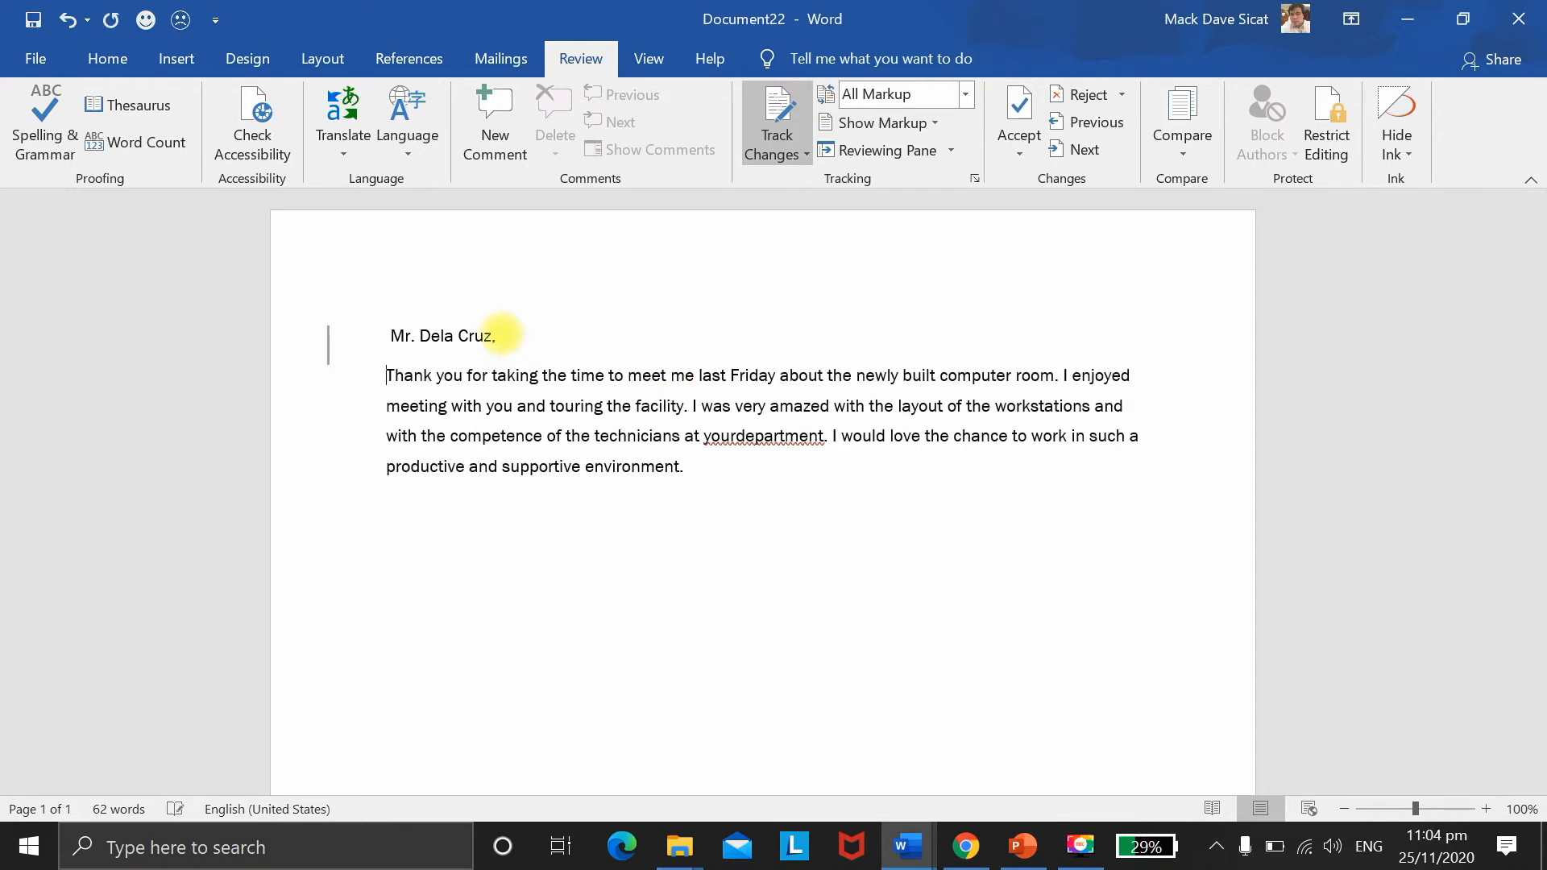
left_click(737, 436)
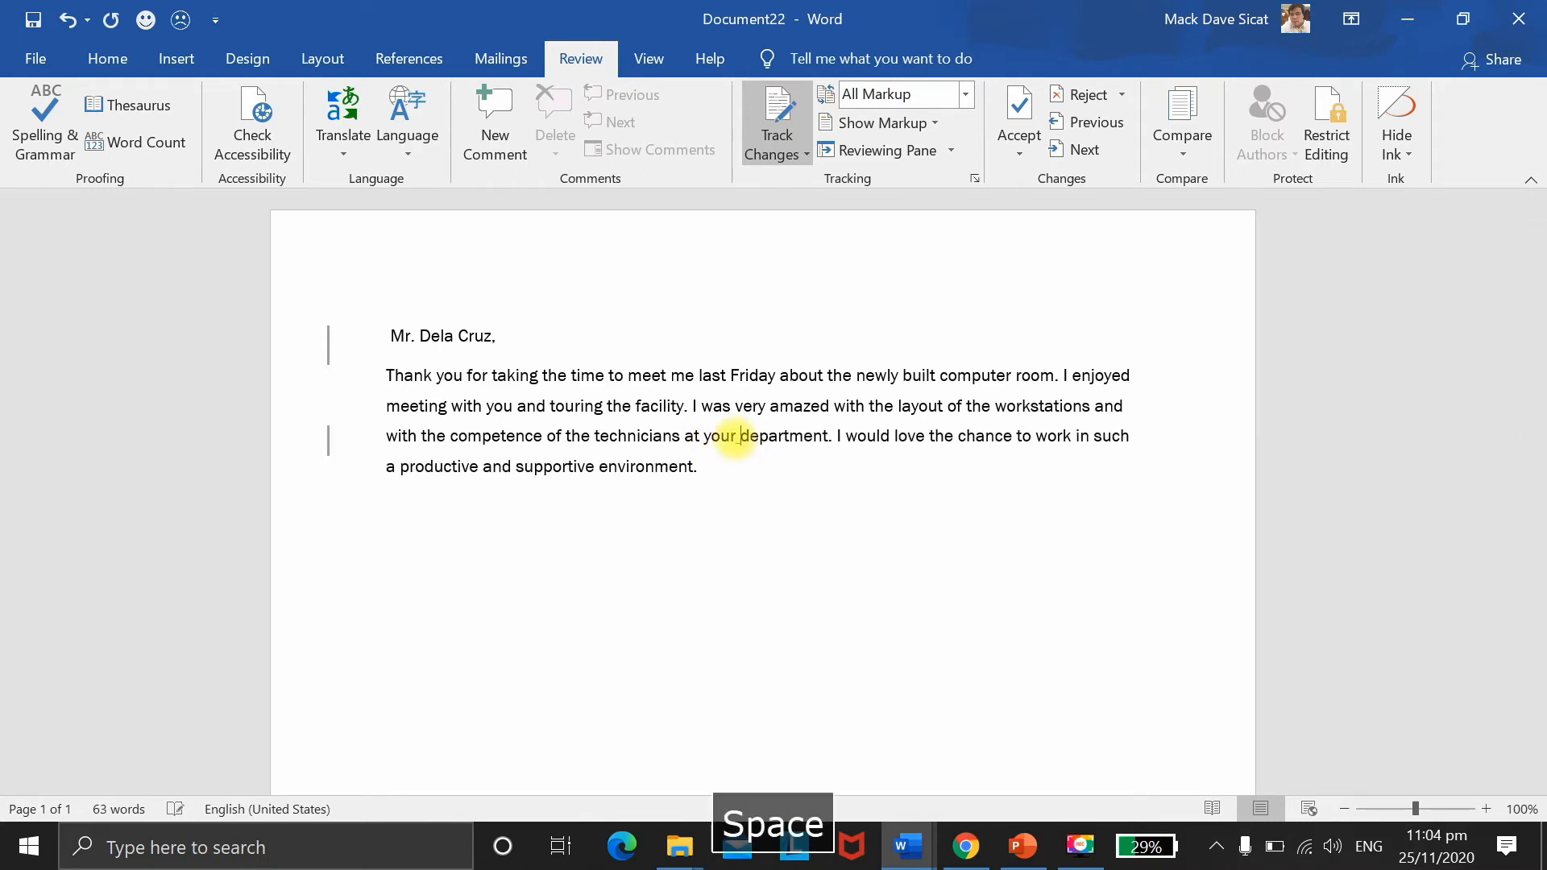
left_click(806, 543)
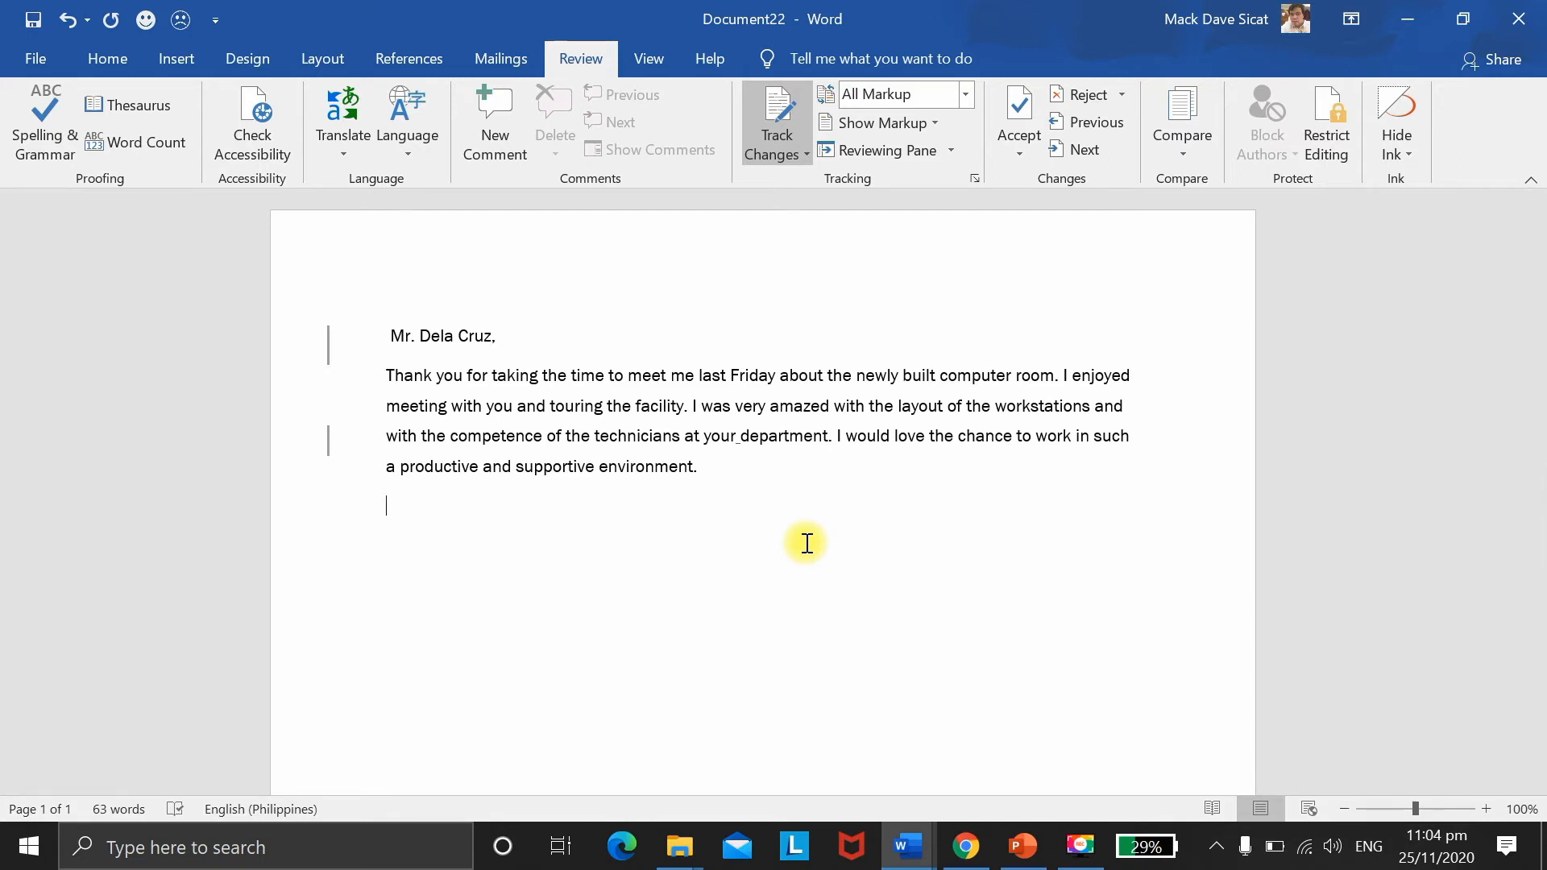
key("F9")
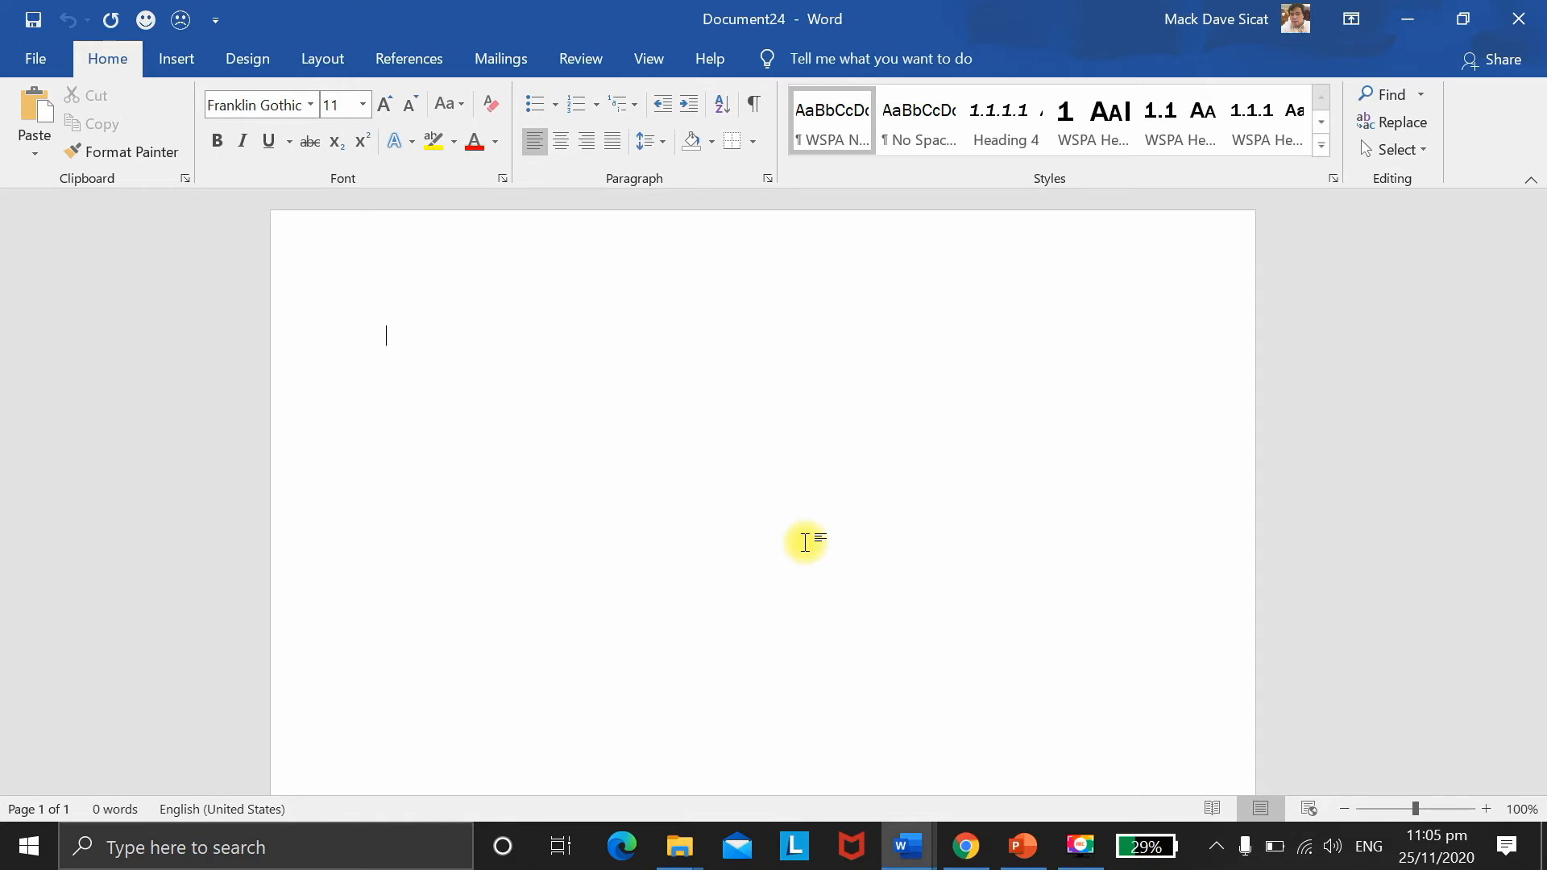
Step: Open the Compare Documents dialog from the Review tab's Compare menu
left_click(594, 64)
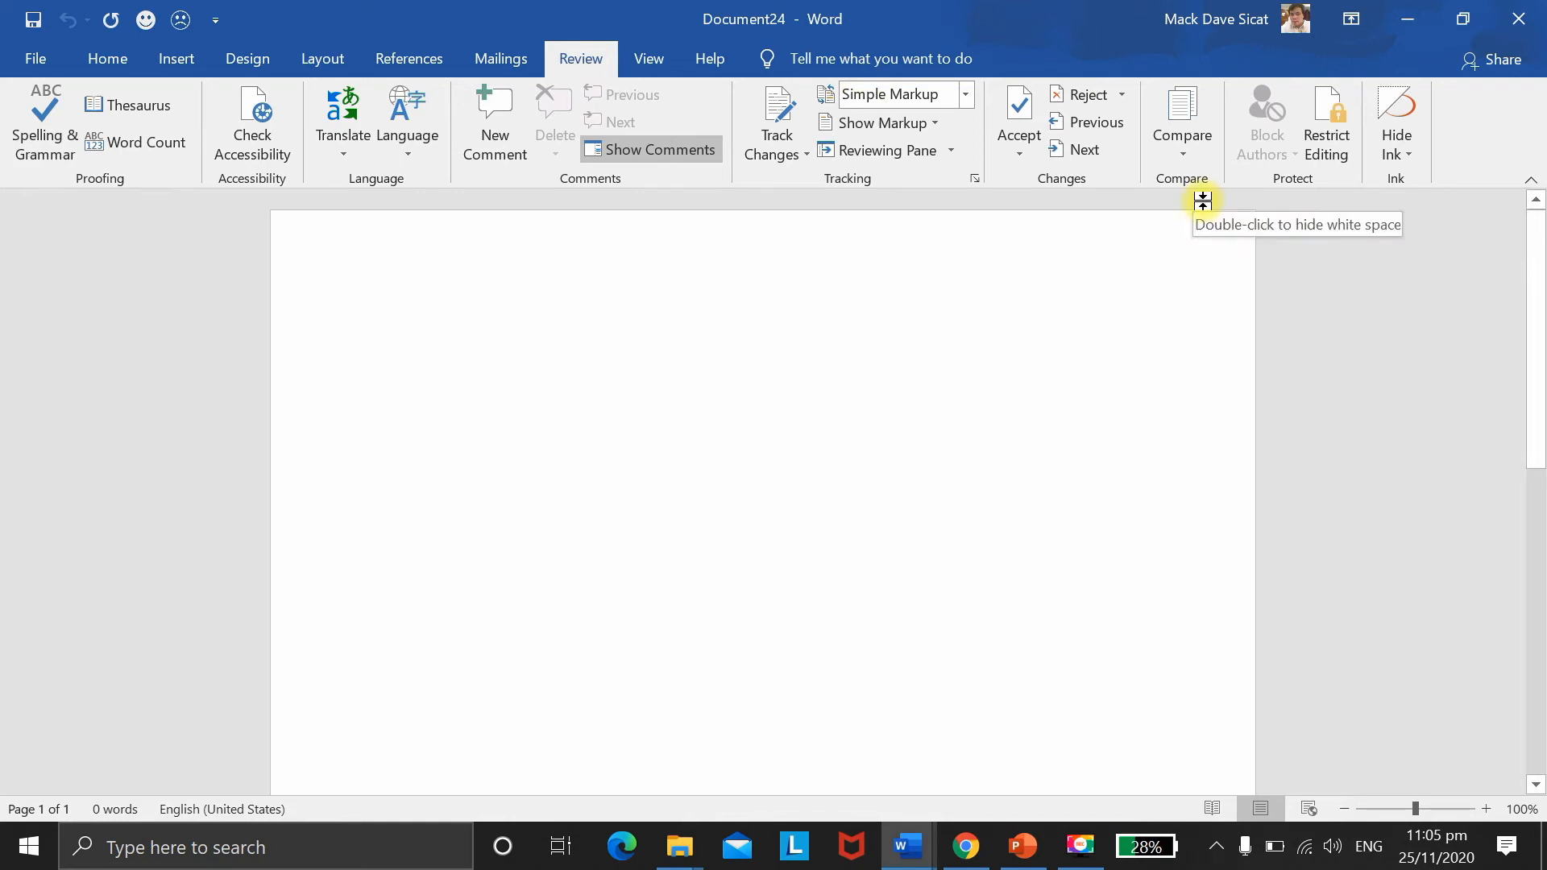
left_click(1191, 132)
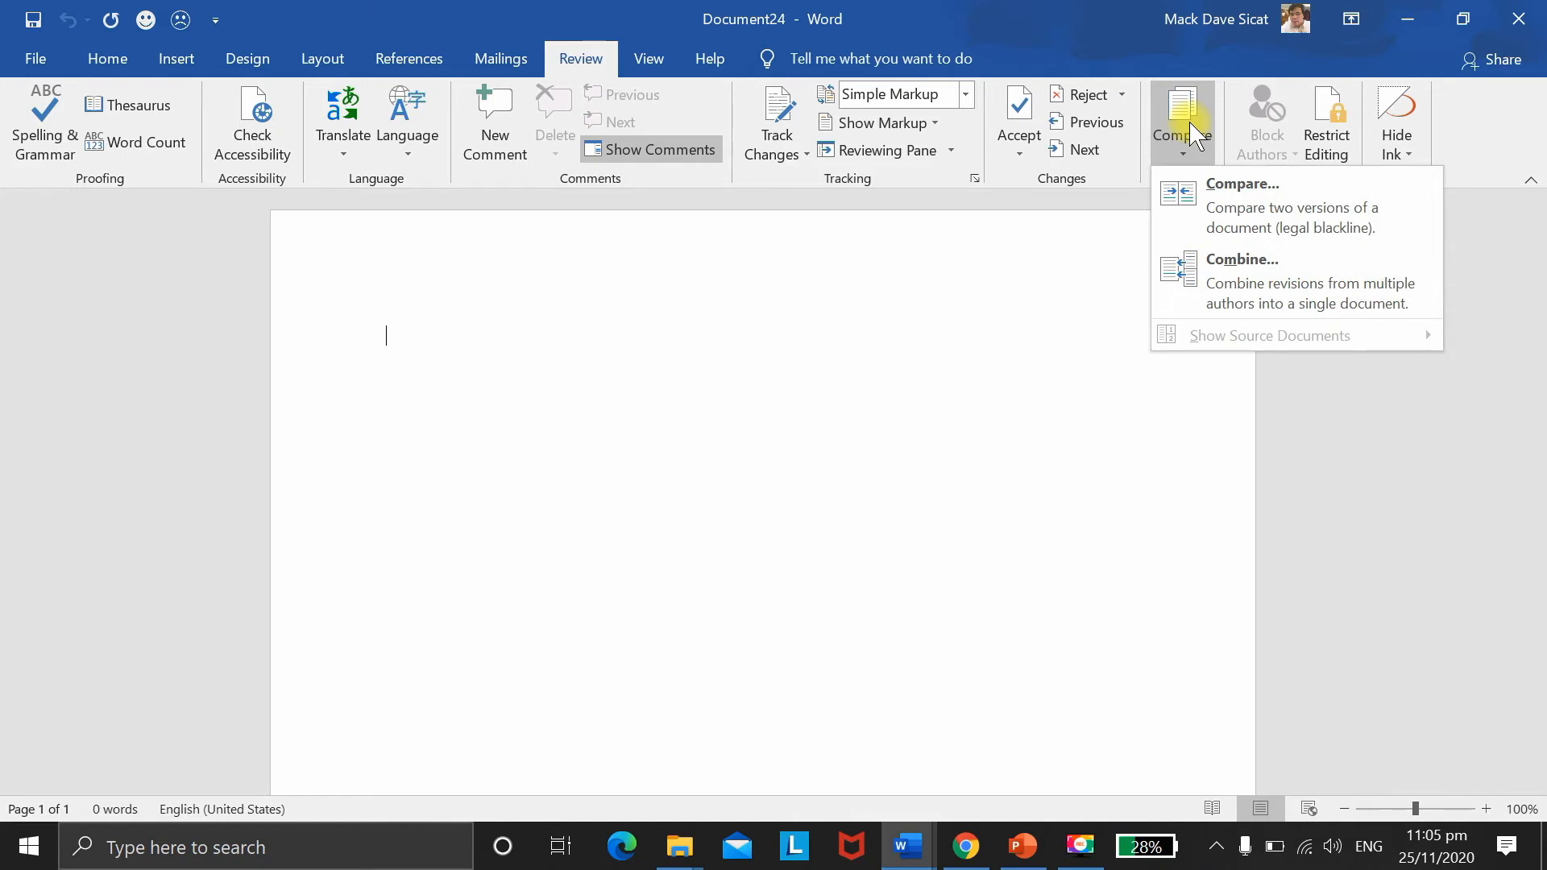
left_click(1235, 227)
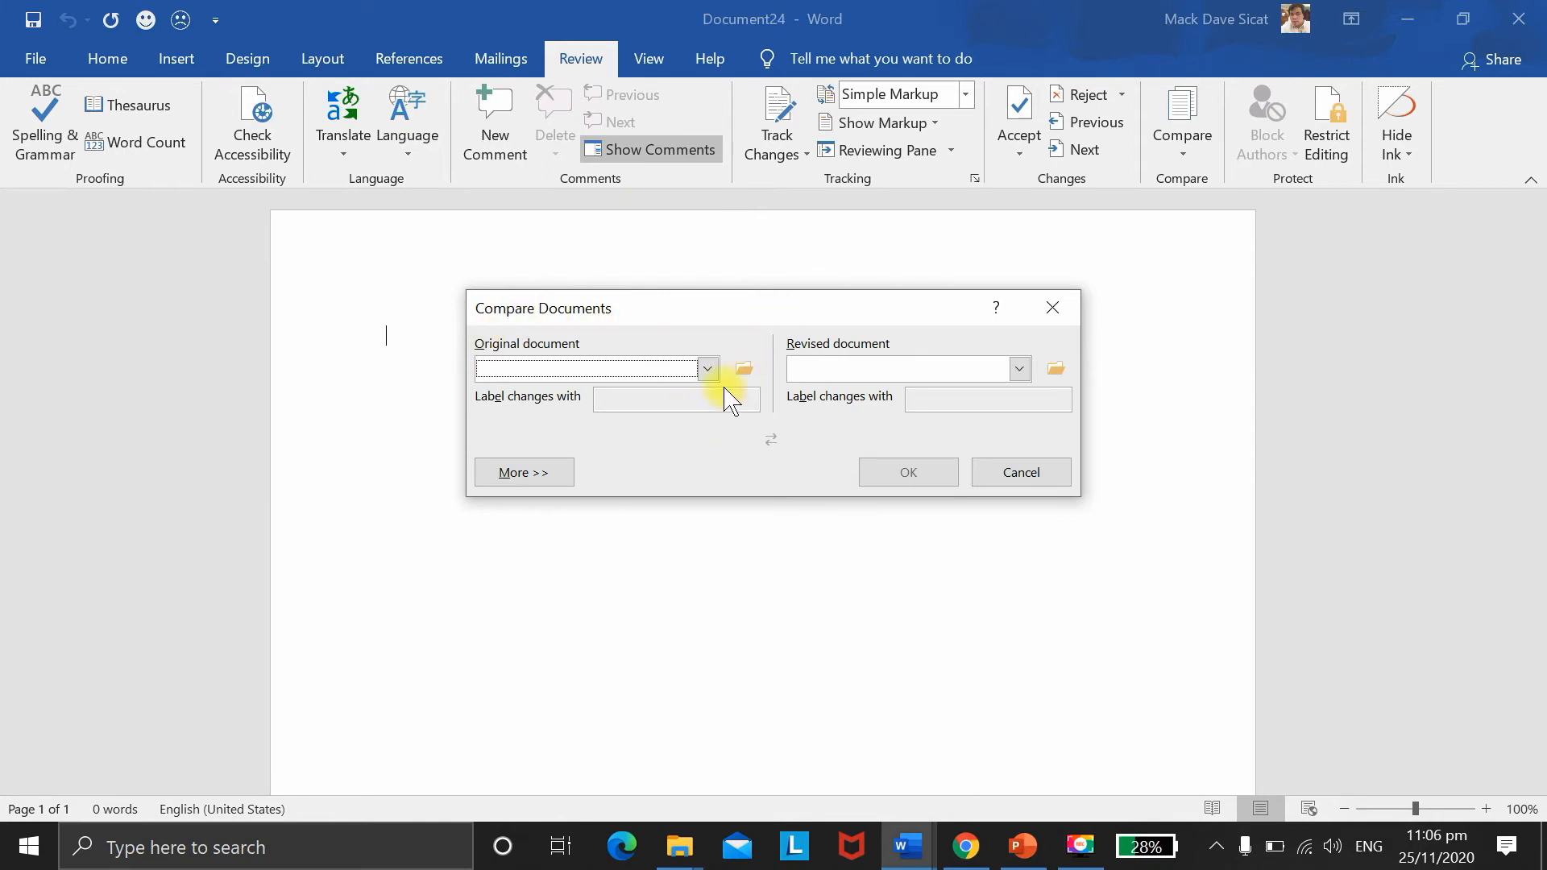
Step: Compare Track Changes.docx as original against Tracking Changes 2.docx as revised document
left_click(707, 370)
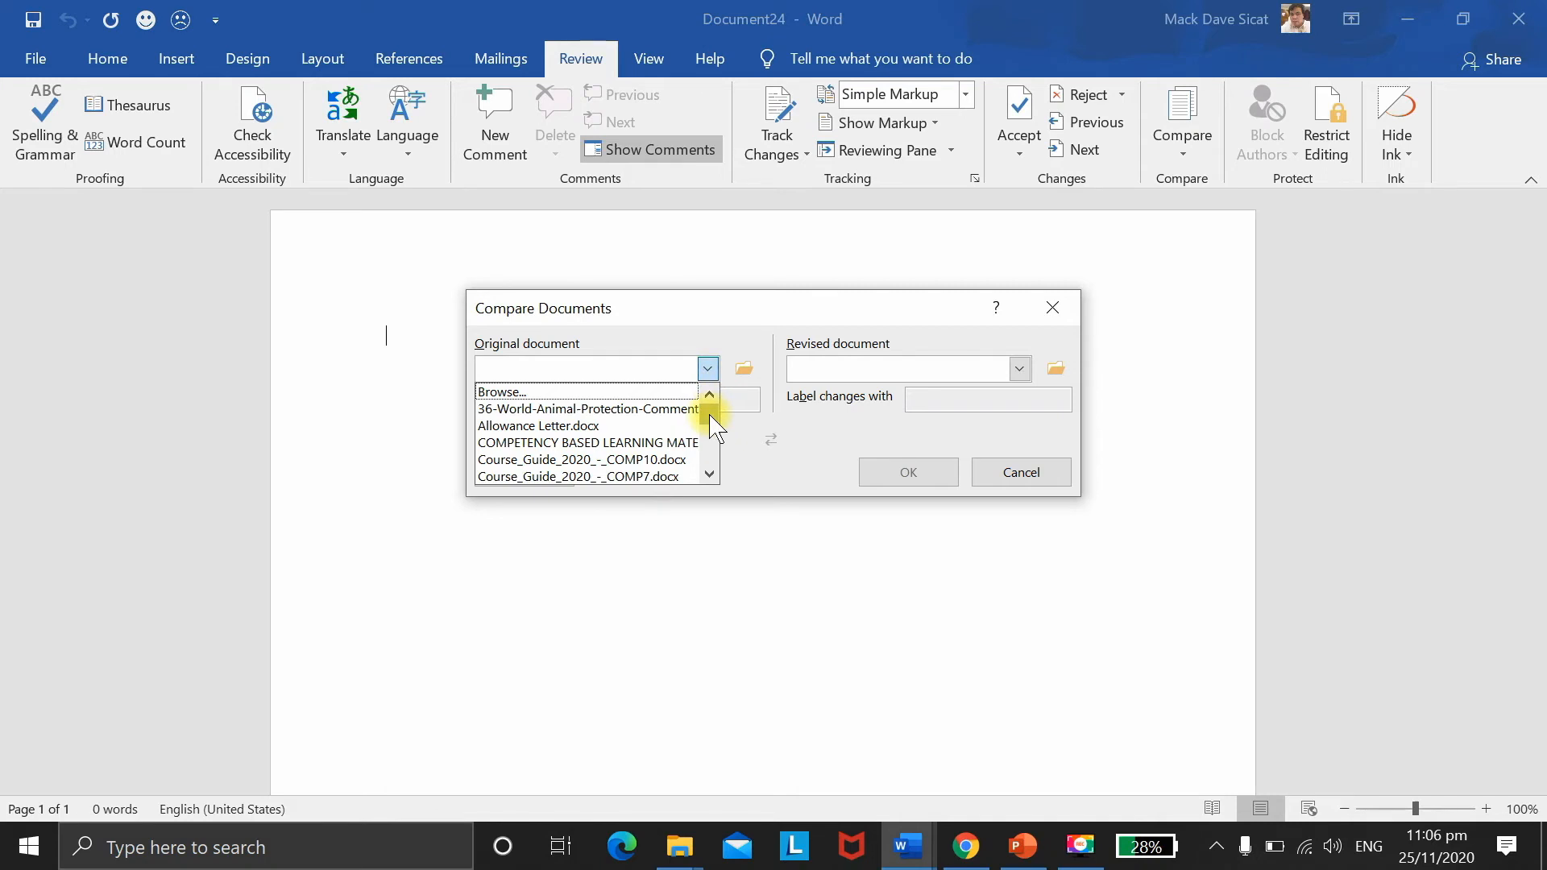
scroll(712, 427, "down", 2)
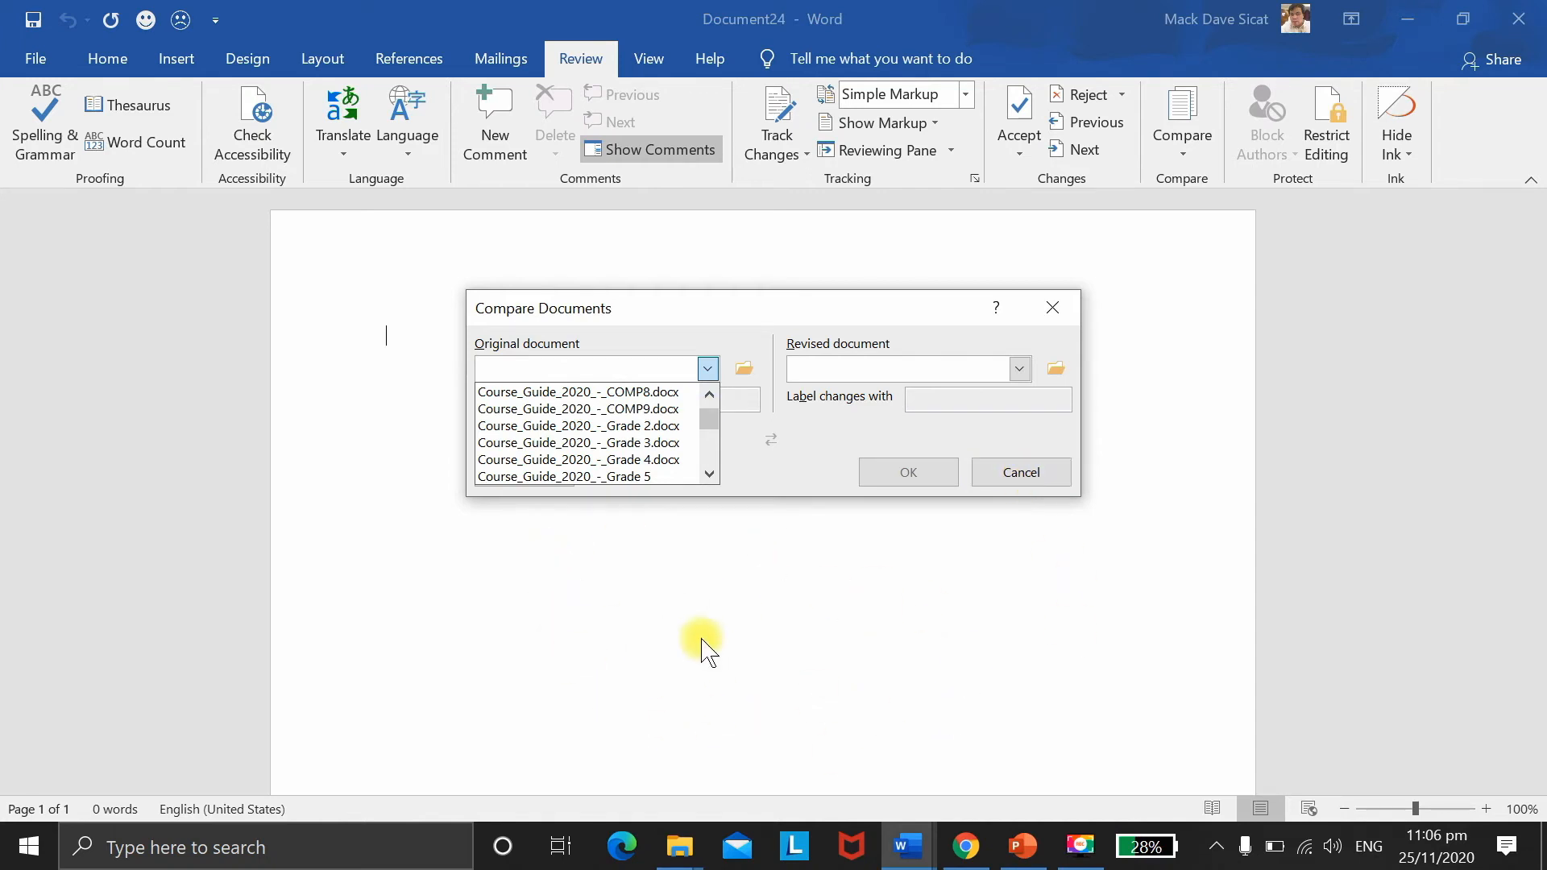
left_click_drag(703, 412, 710, 453)
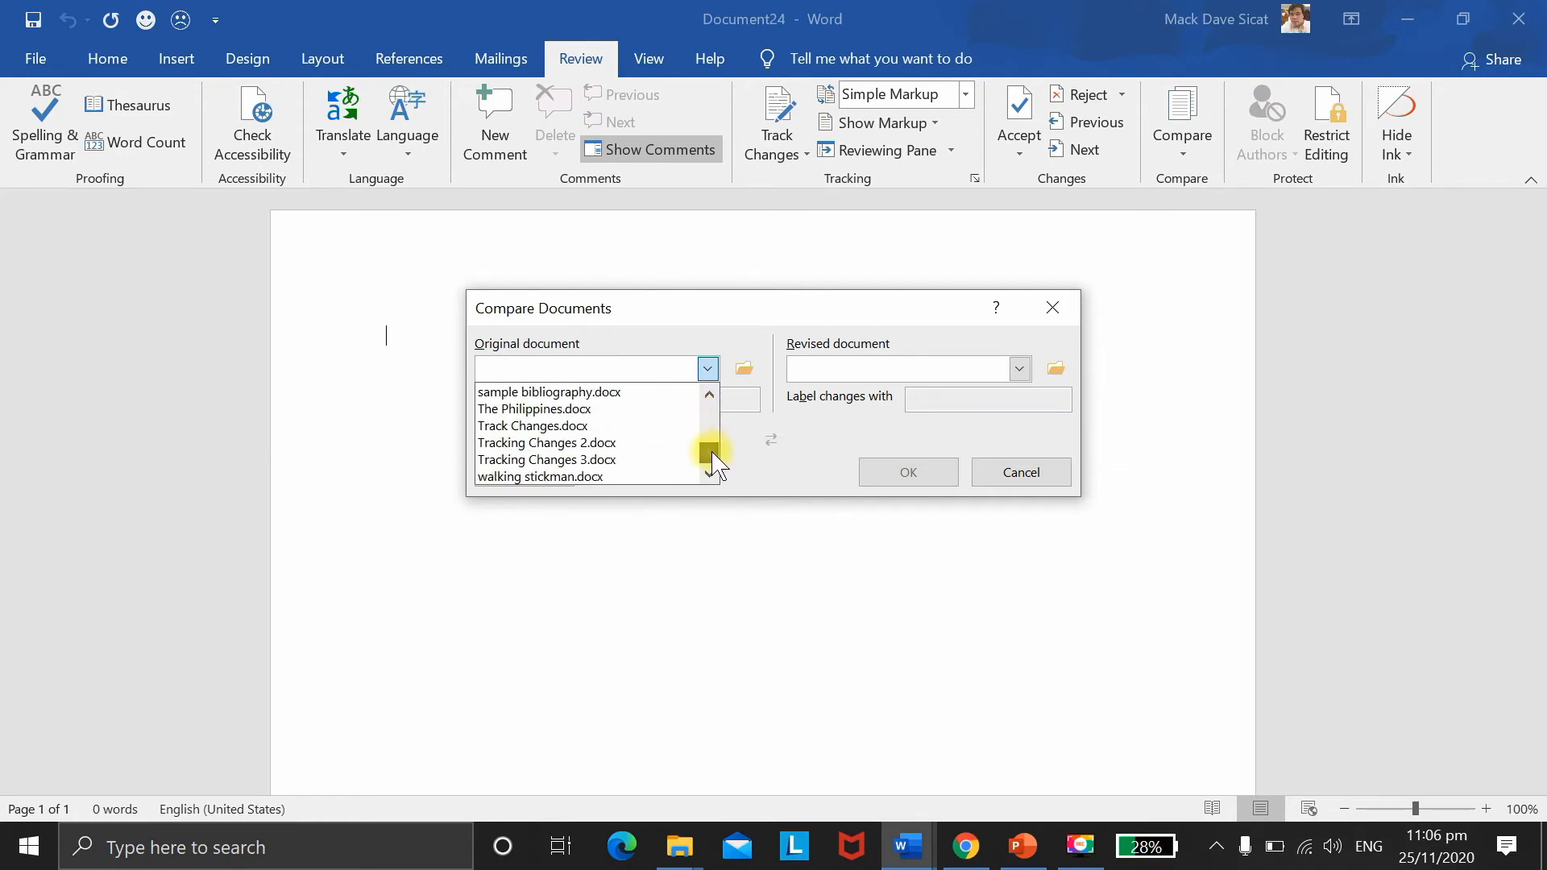
left_click(626, 428)
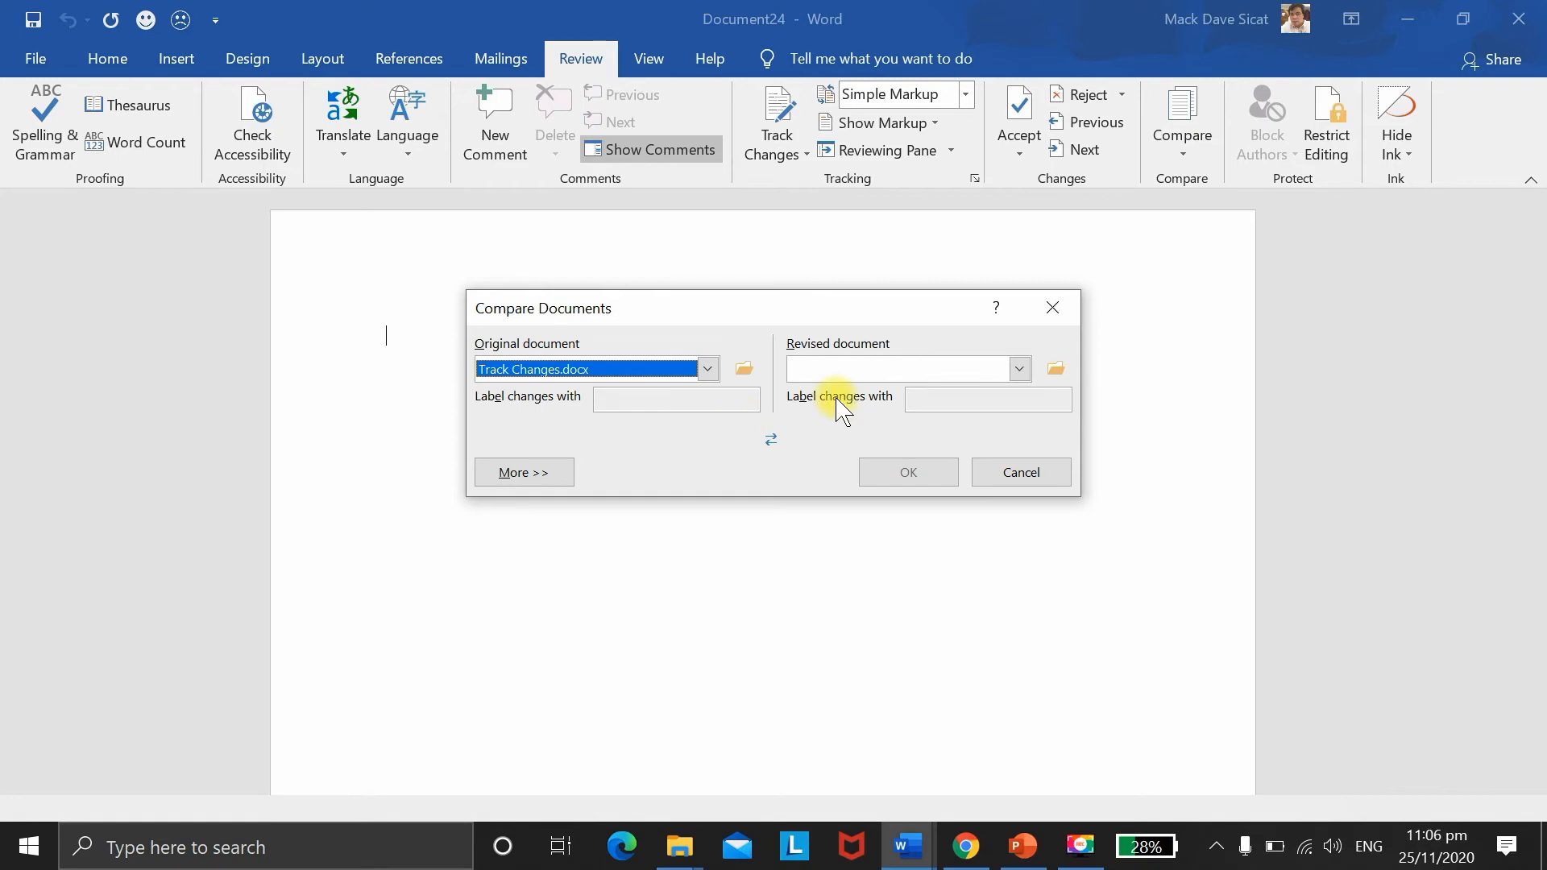
left_click(1019, 370)
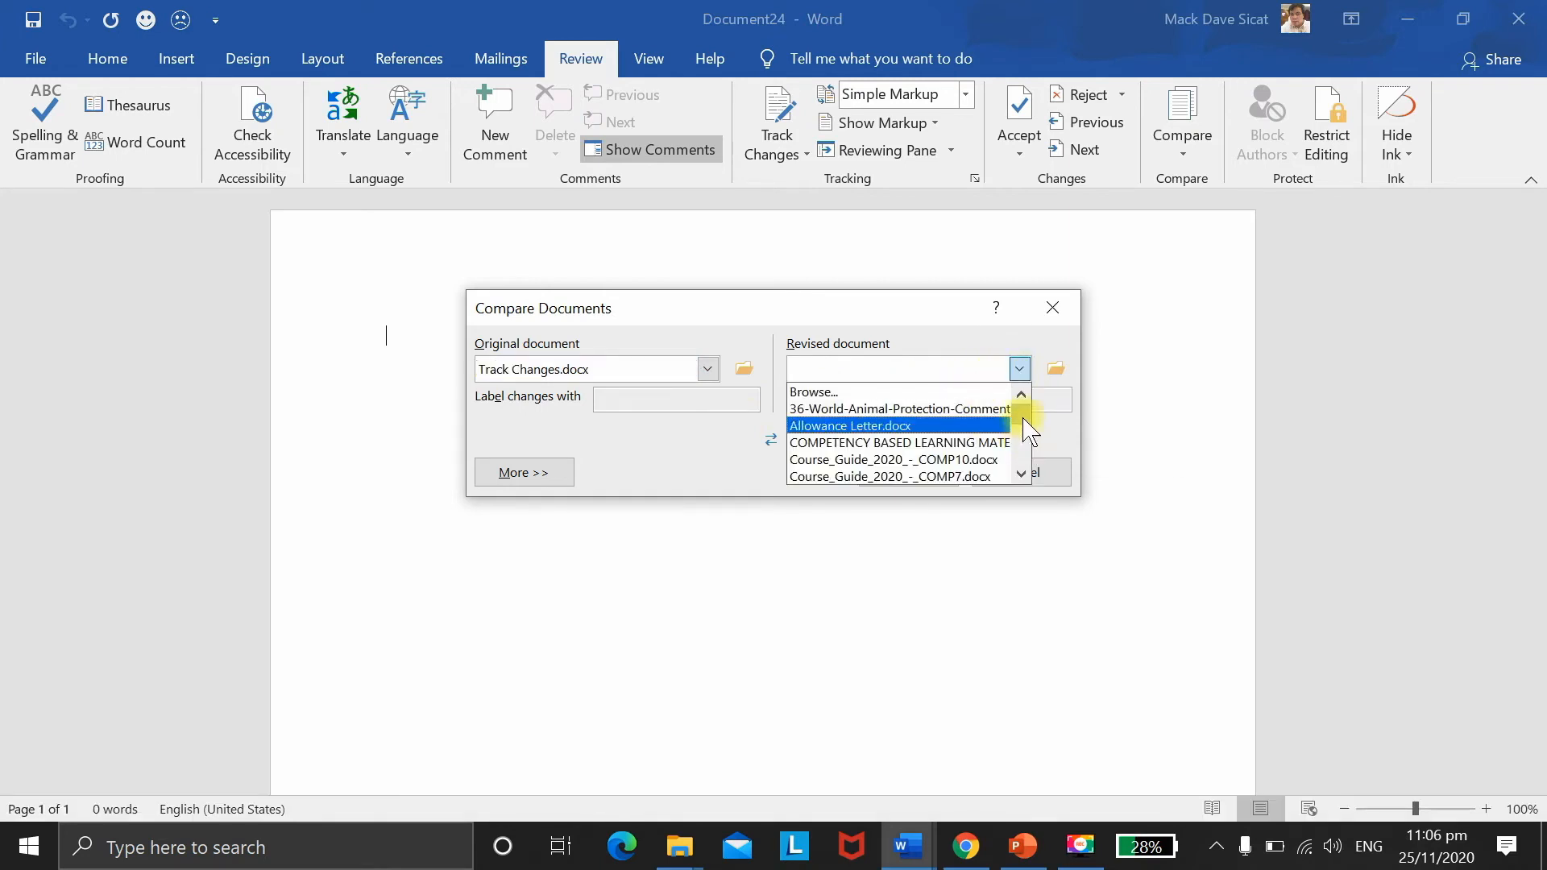
left_click_drag(1022, 414, 1024, 455)
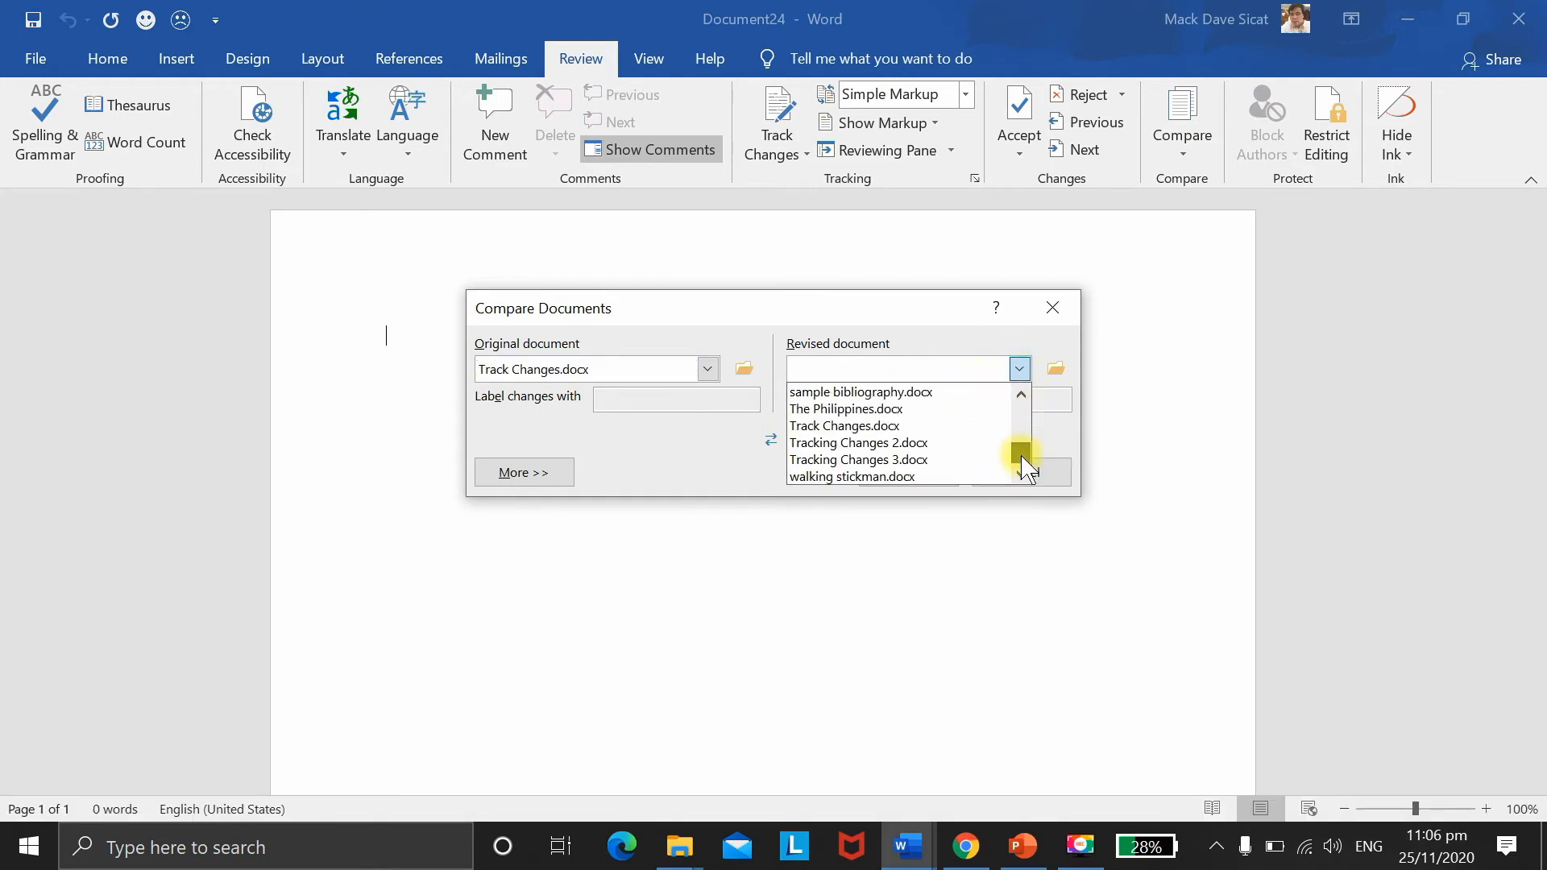
left_click(930, 443)
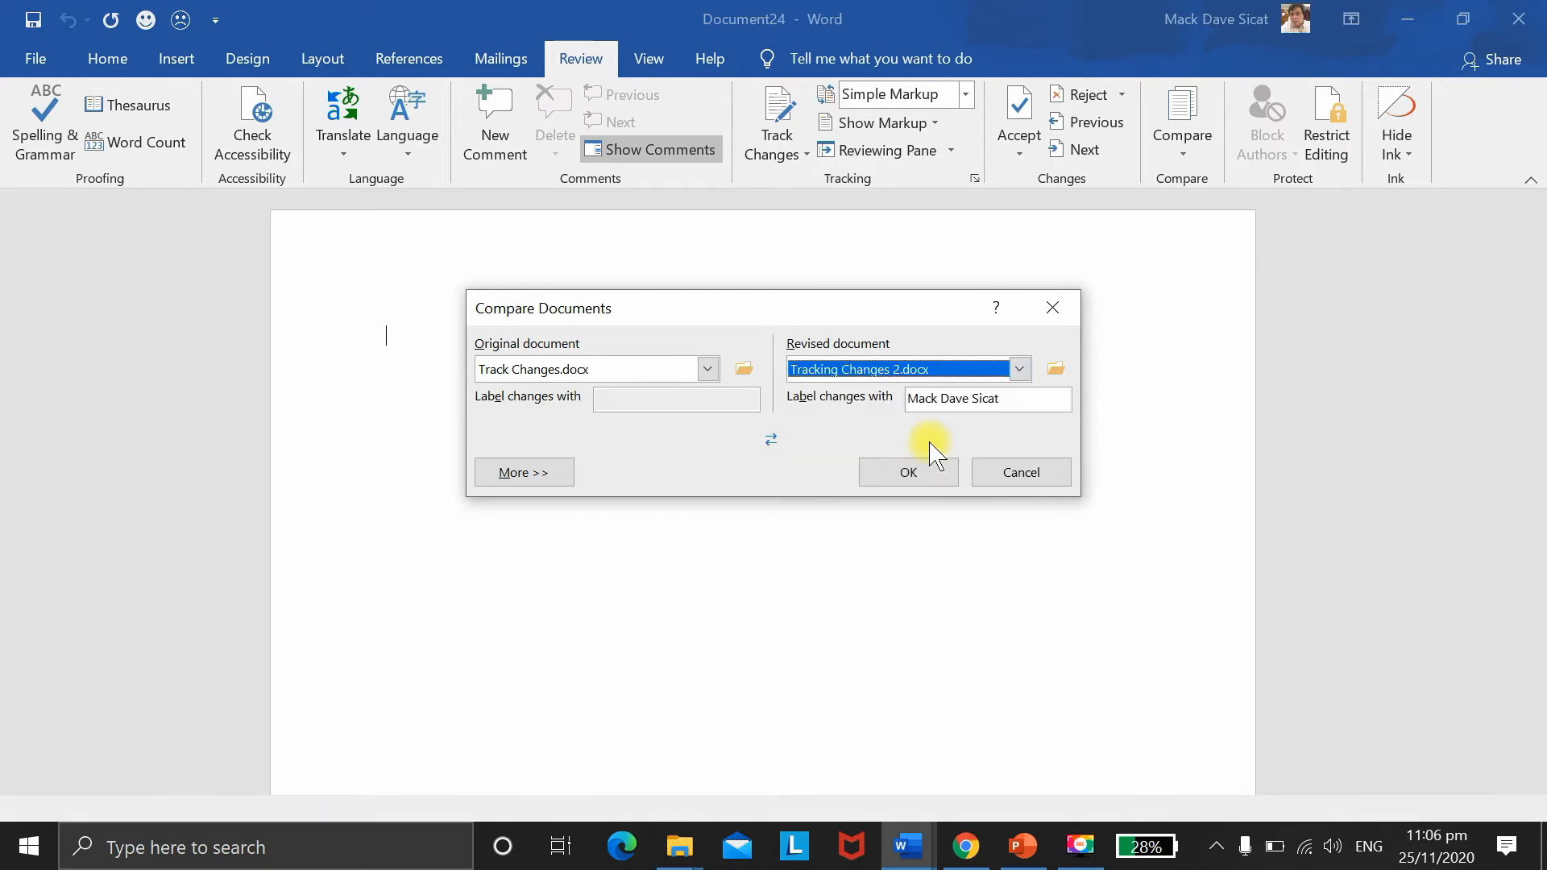
left_click(919, 482)
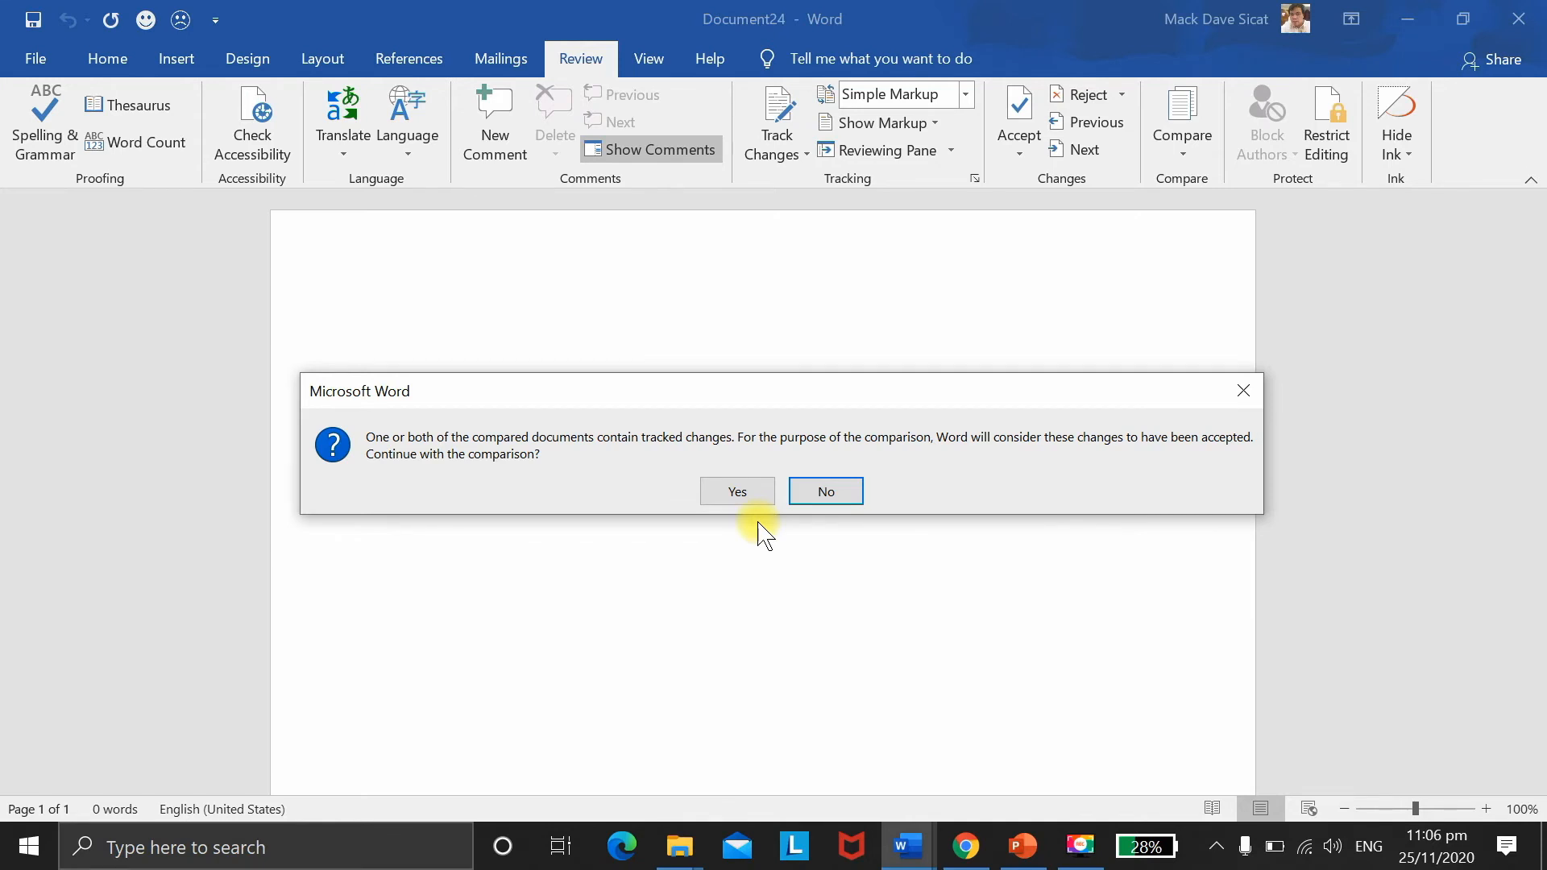
Step: Confirm comparing with tracked changes treated as accepted, producing Document25
left_click(735, 493)
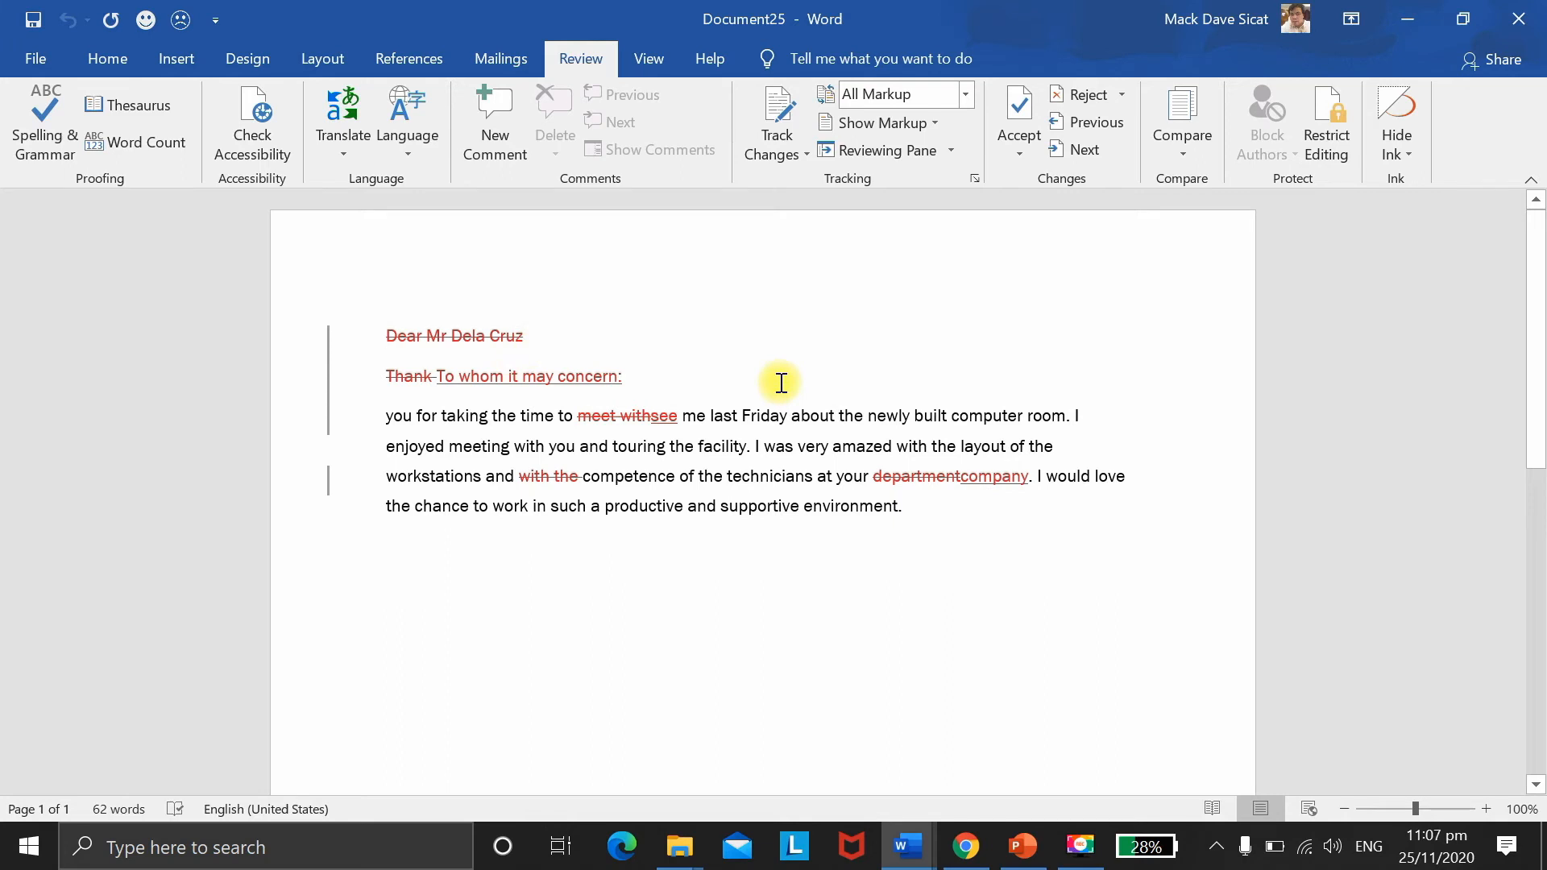
key("F9")
Step: Show both the original and revised source documents beside the comparison result
left_click(1184, 154)
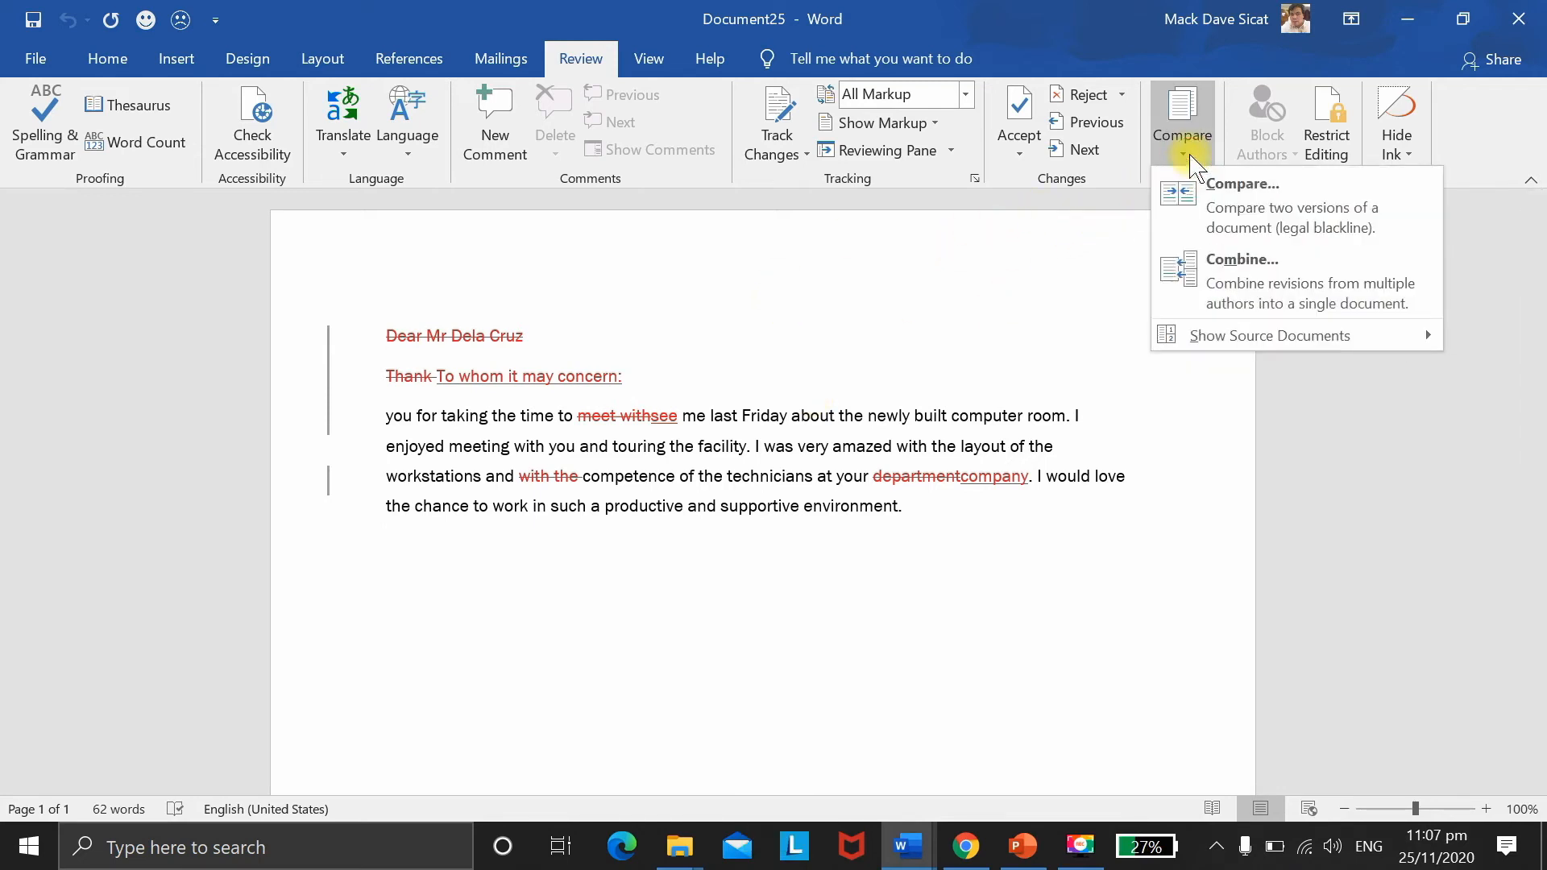
mouse_move(1233, 338)
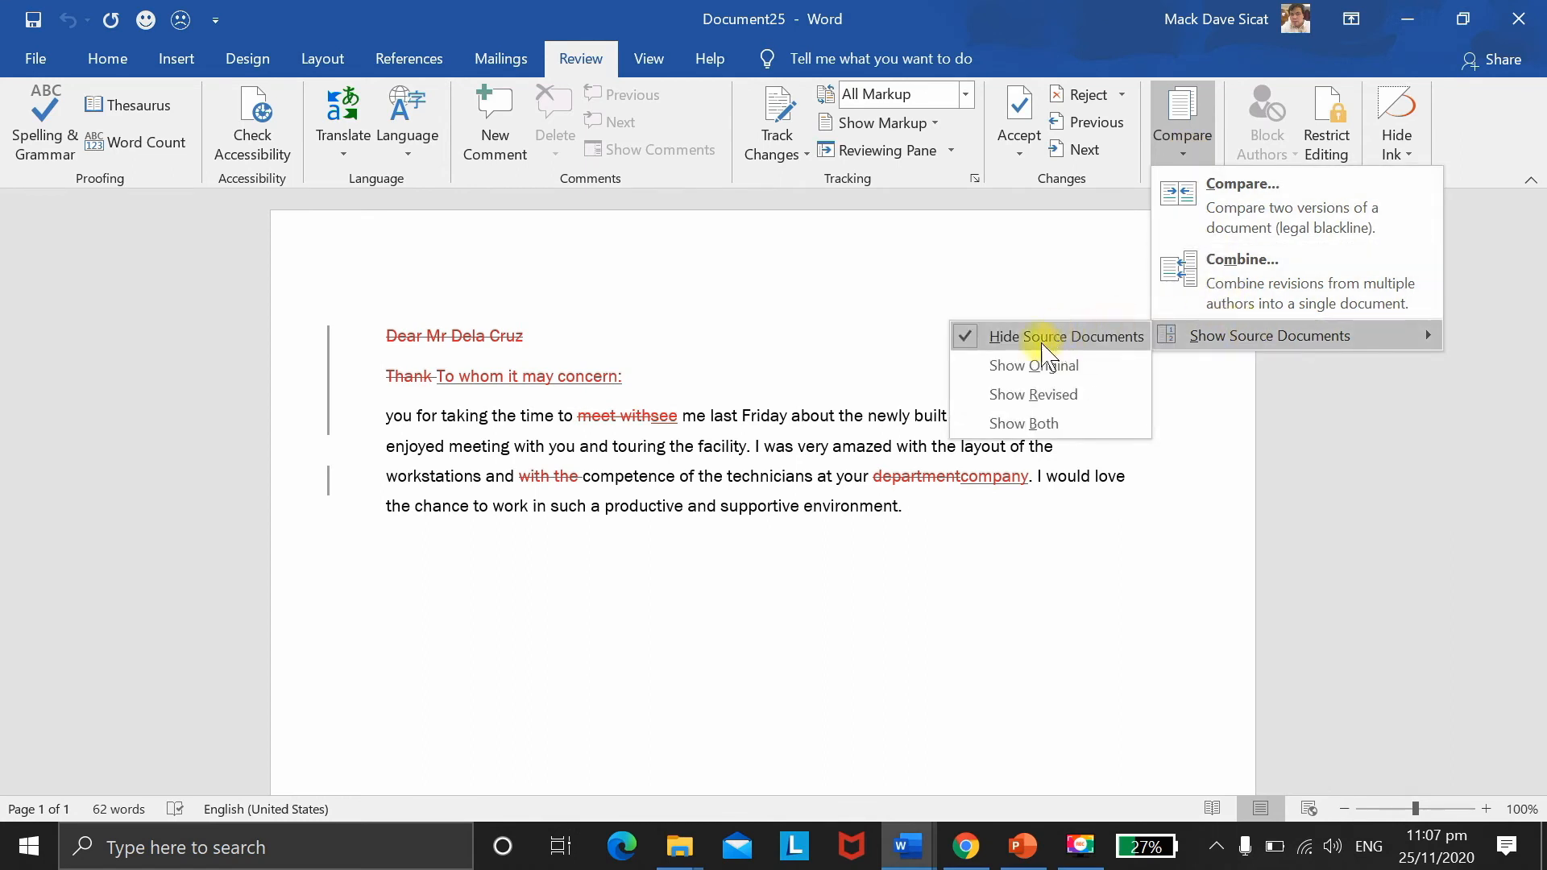
left_click(1045, 425)
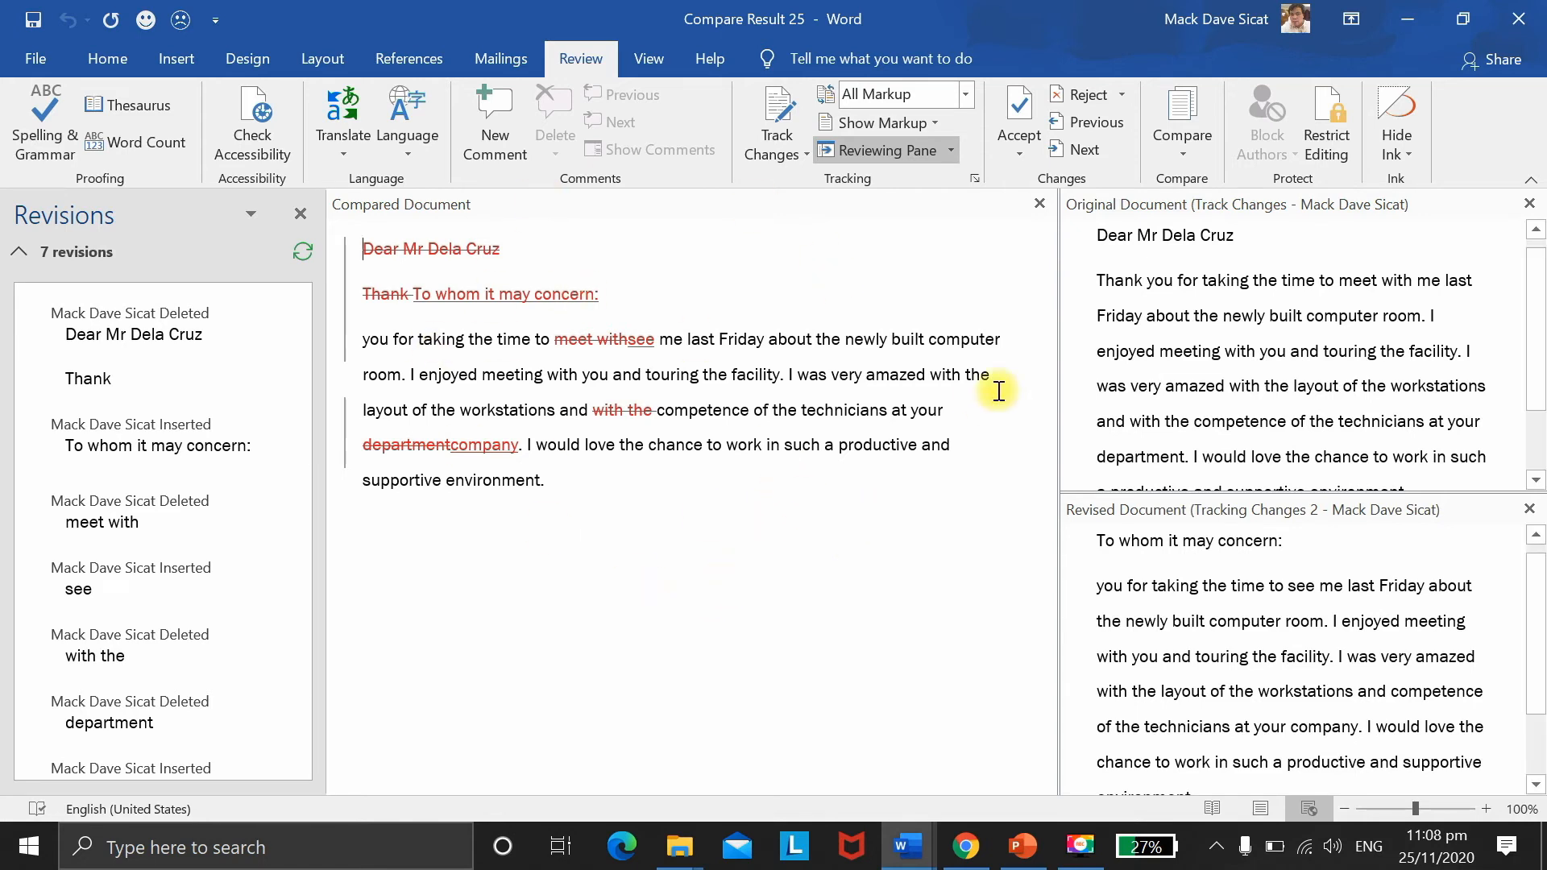
Step: Accept all seven revisions, including the 'To whom it may concern:' heading and 'company', then dismiss the no-changes message
left_click(1021, 113)
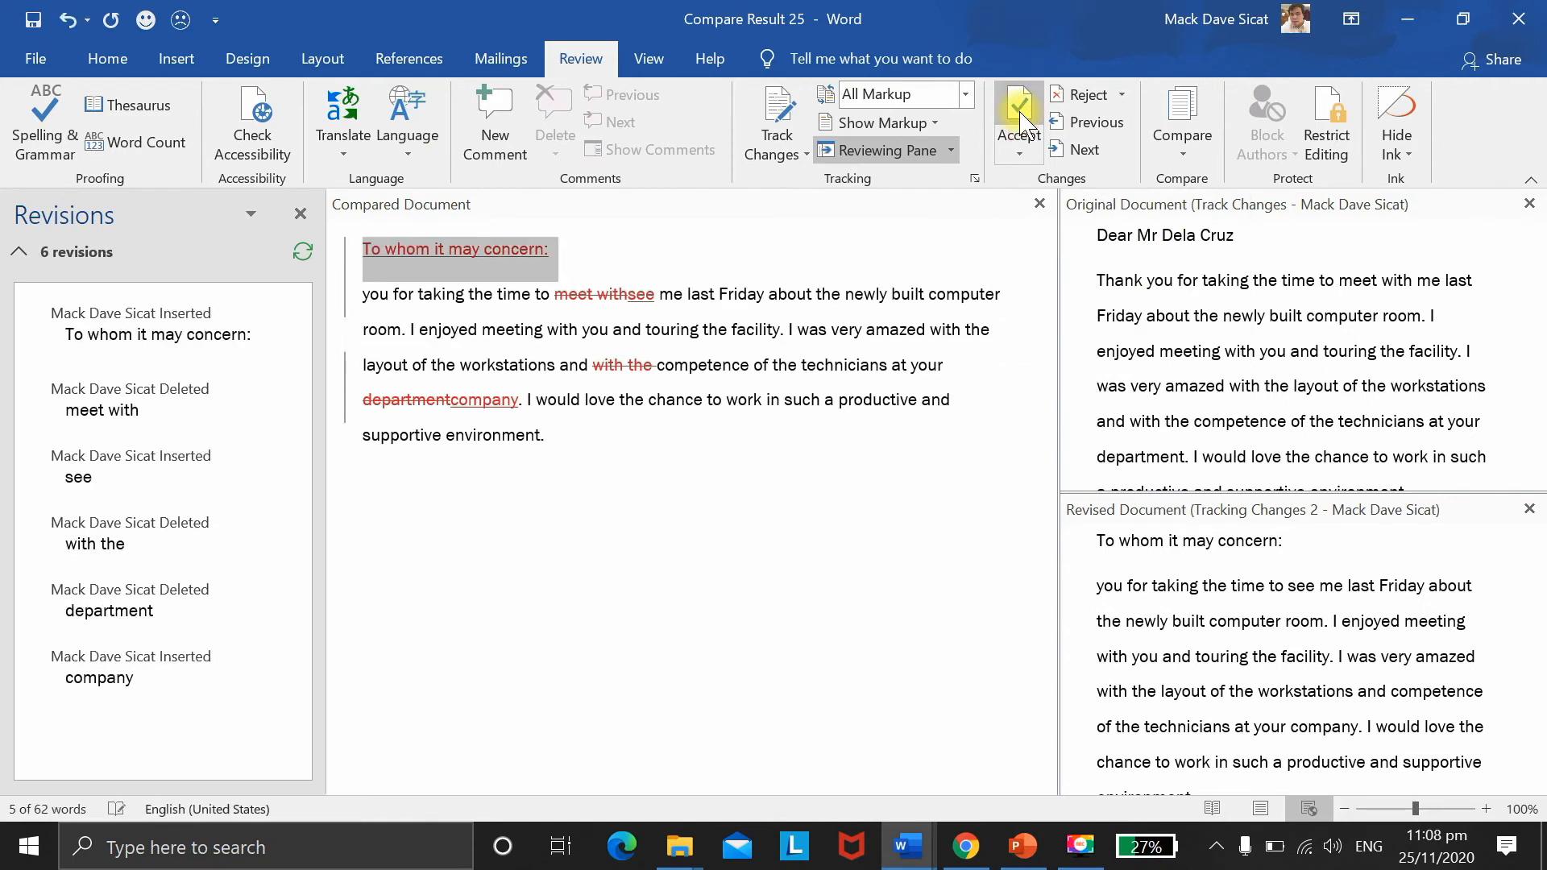
left_click(1022, 115)
left_click(1022, 114)
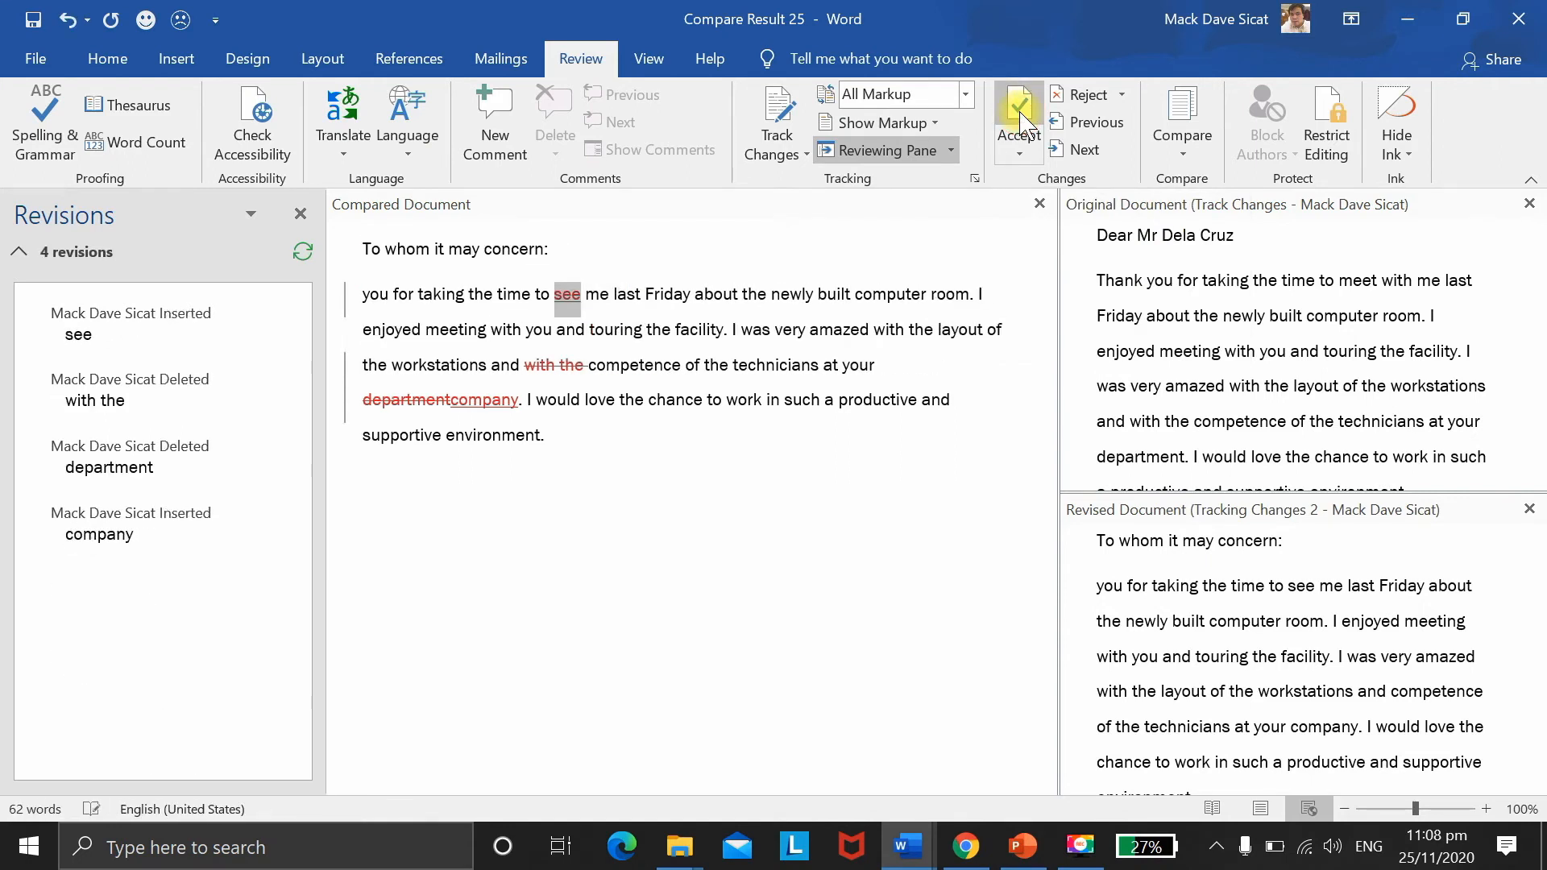
left_click(1022, 114)
left_click(1022, 115)
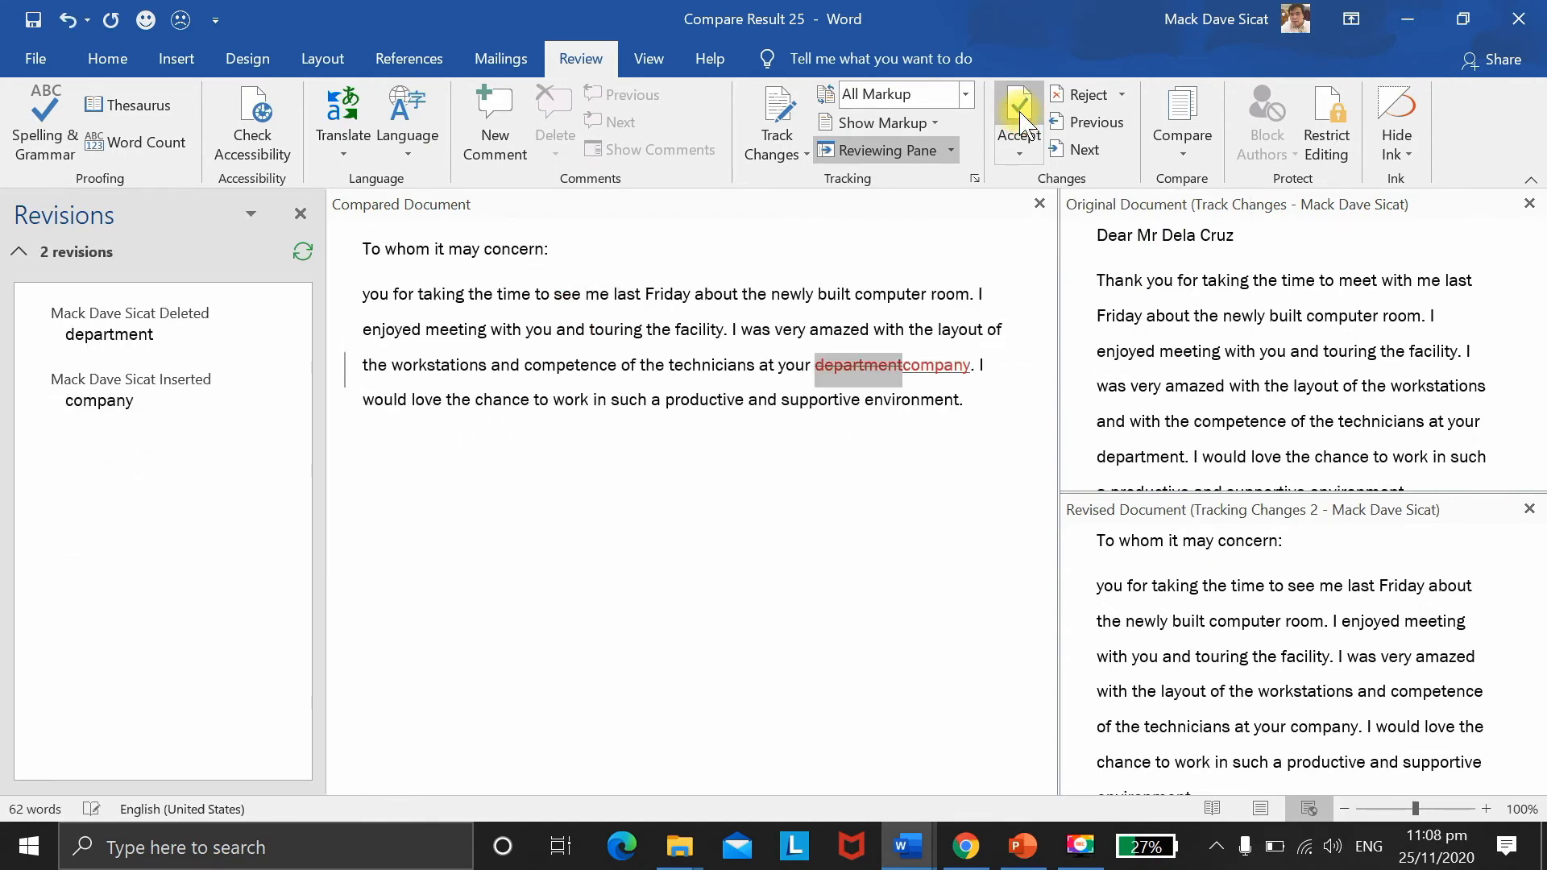
left_click(1022, 114)
left_click(1021, 114)
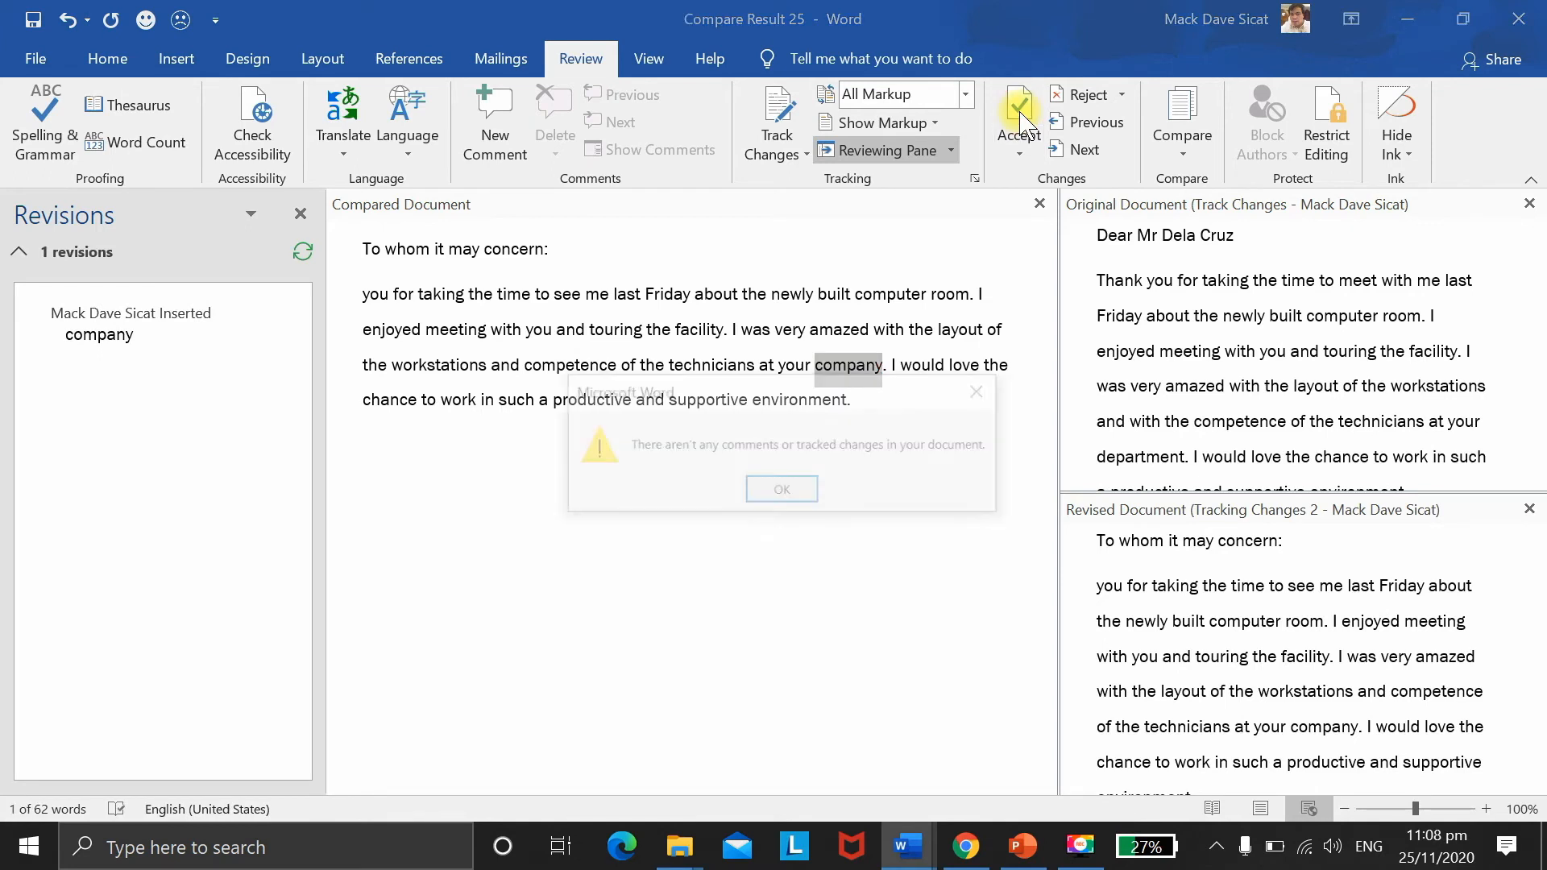
left_click(787, 489)
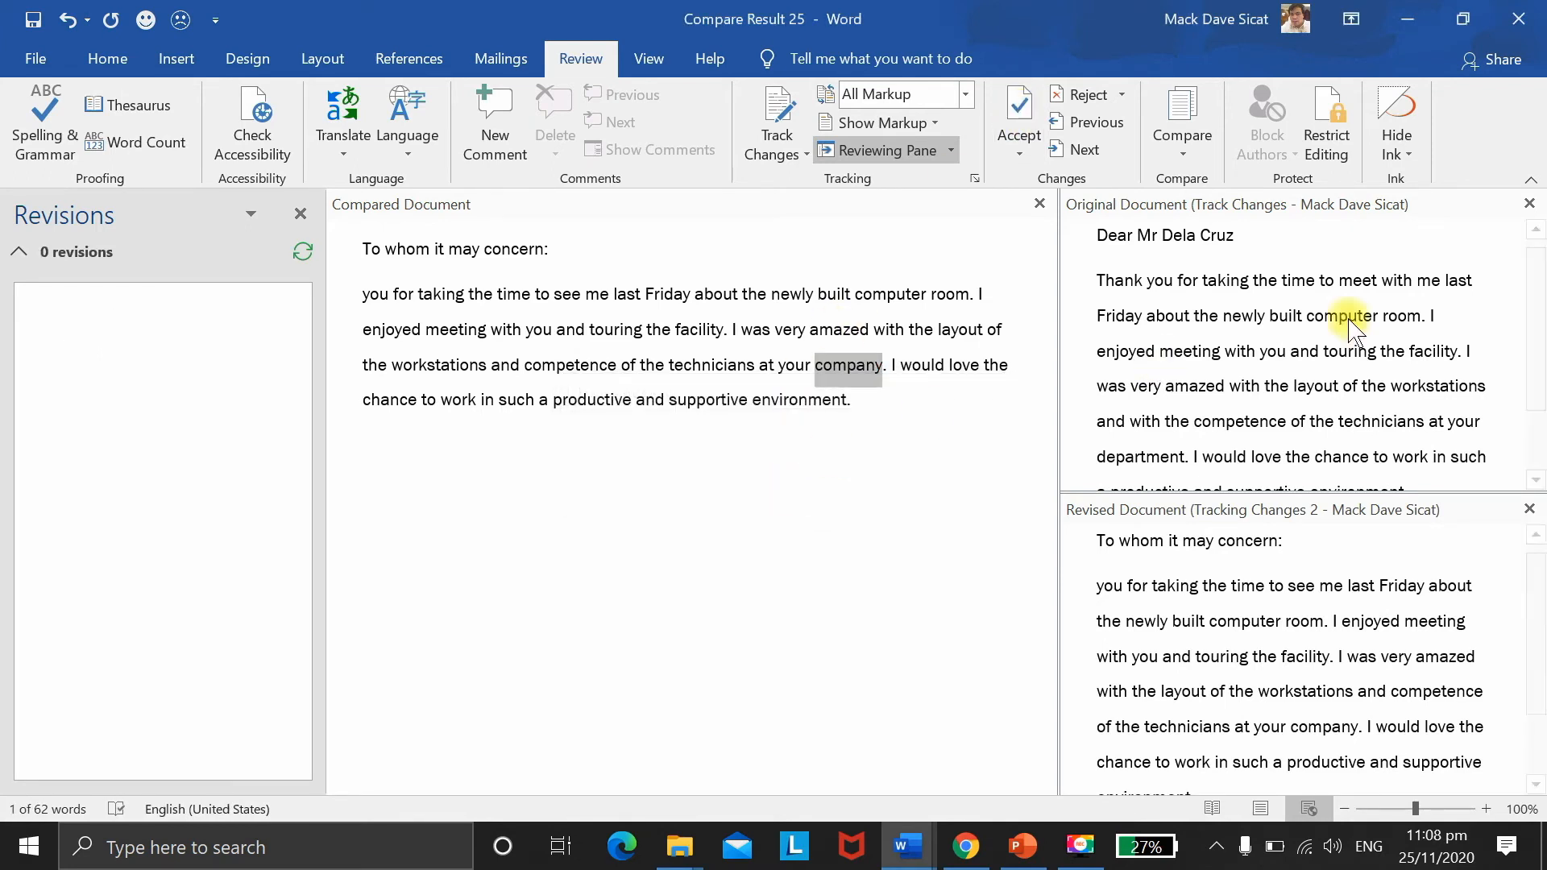
Step: Hide both source document panes via Compare options and close the Revisions list
left_click(1185, 149)
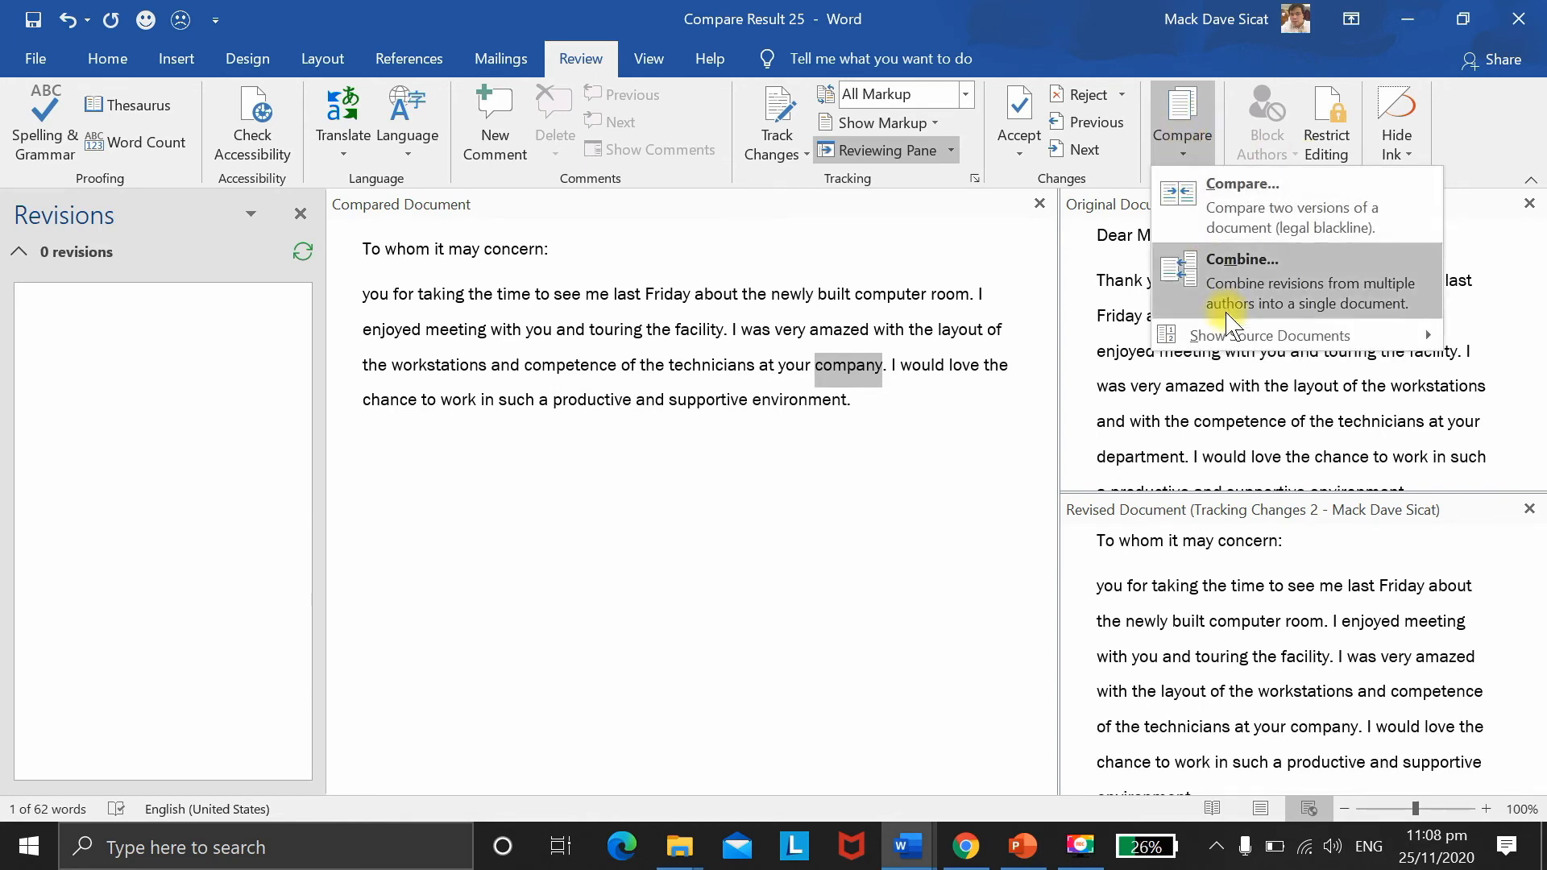
mouse_move(1190, 339)
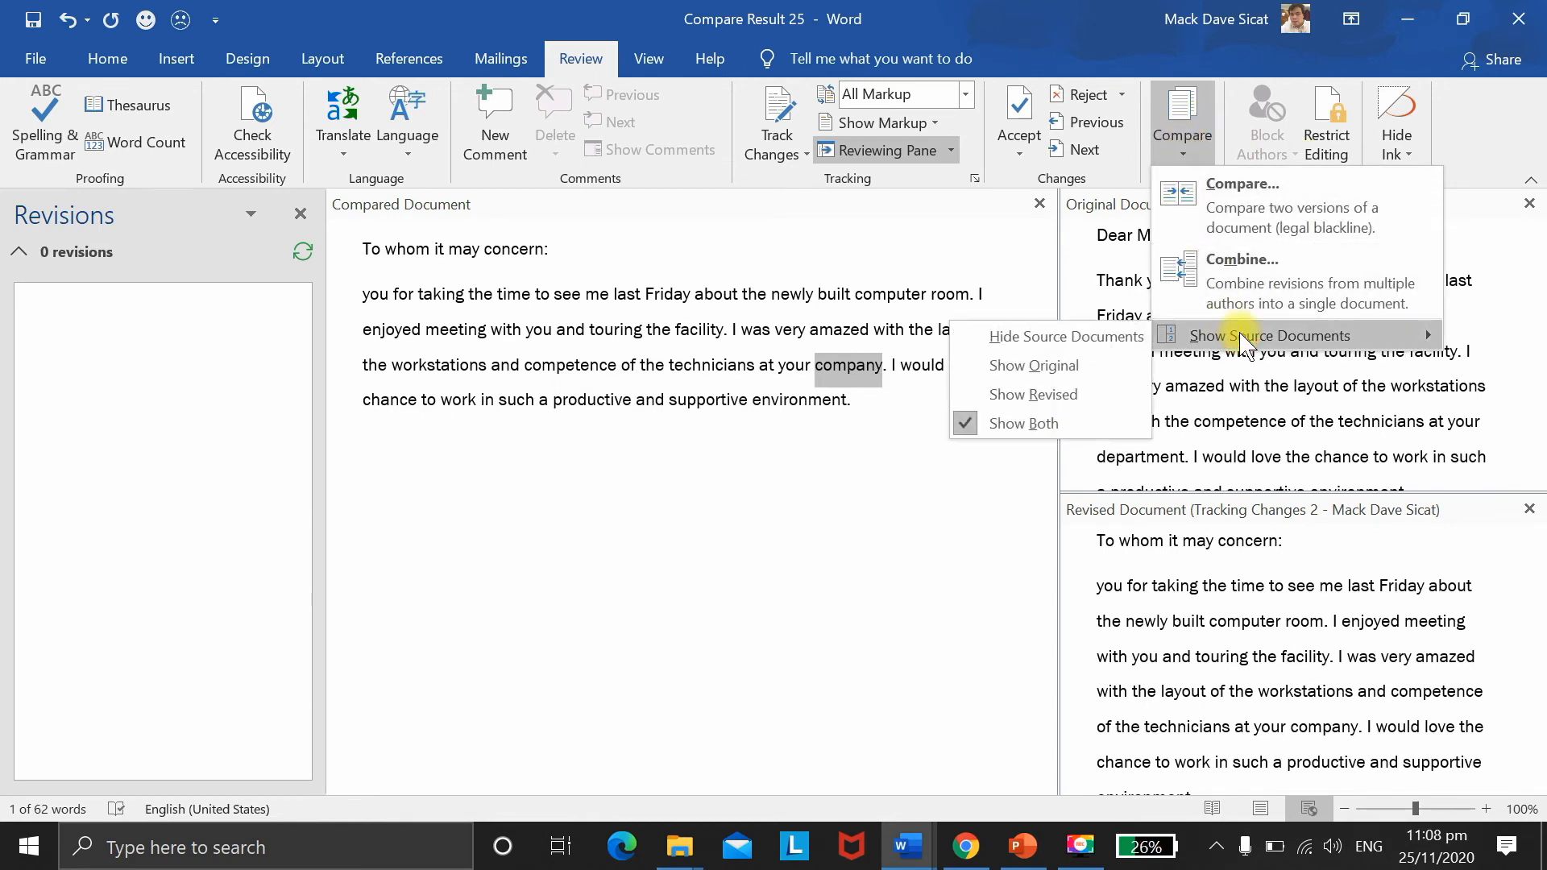
left_click(1092, 338)
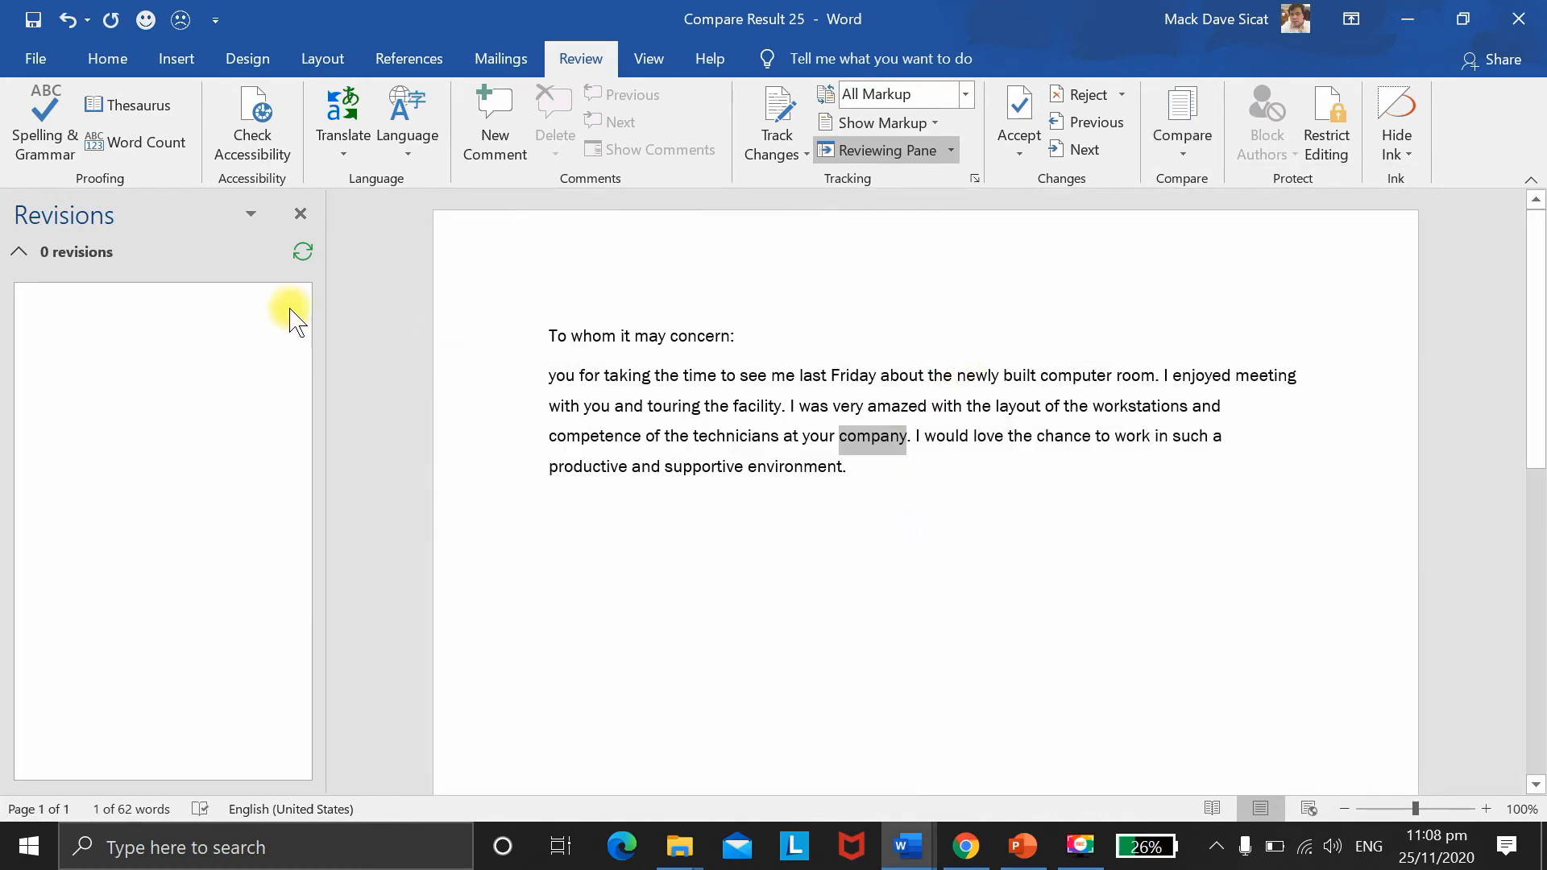
left_click(300, 213)
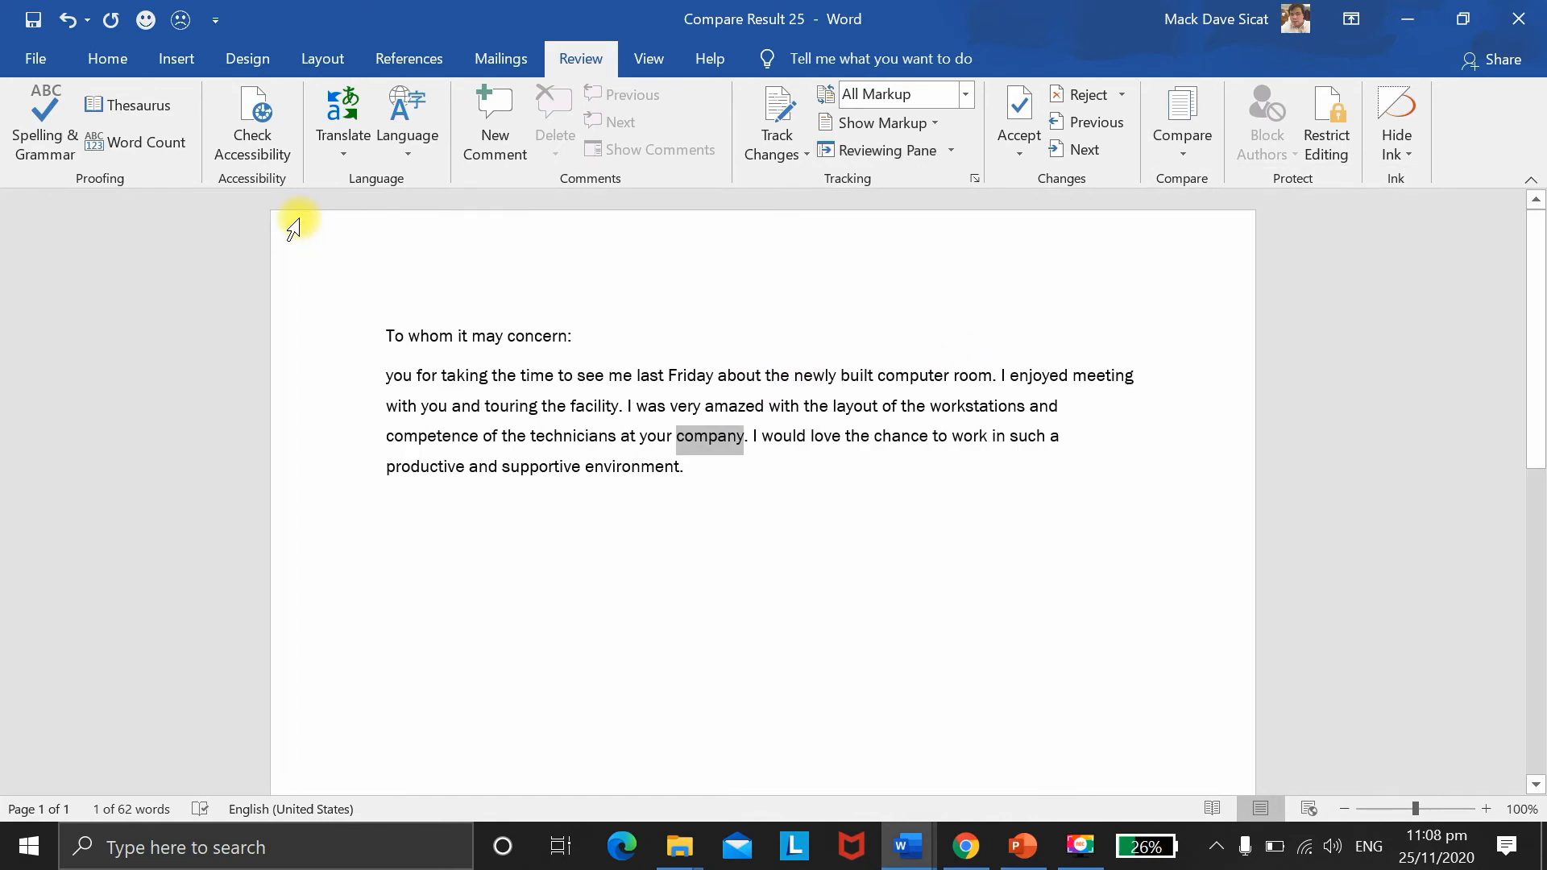
left_click(843, 529)
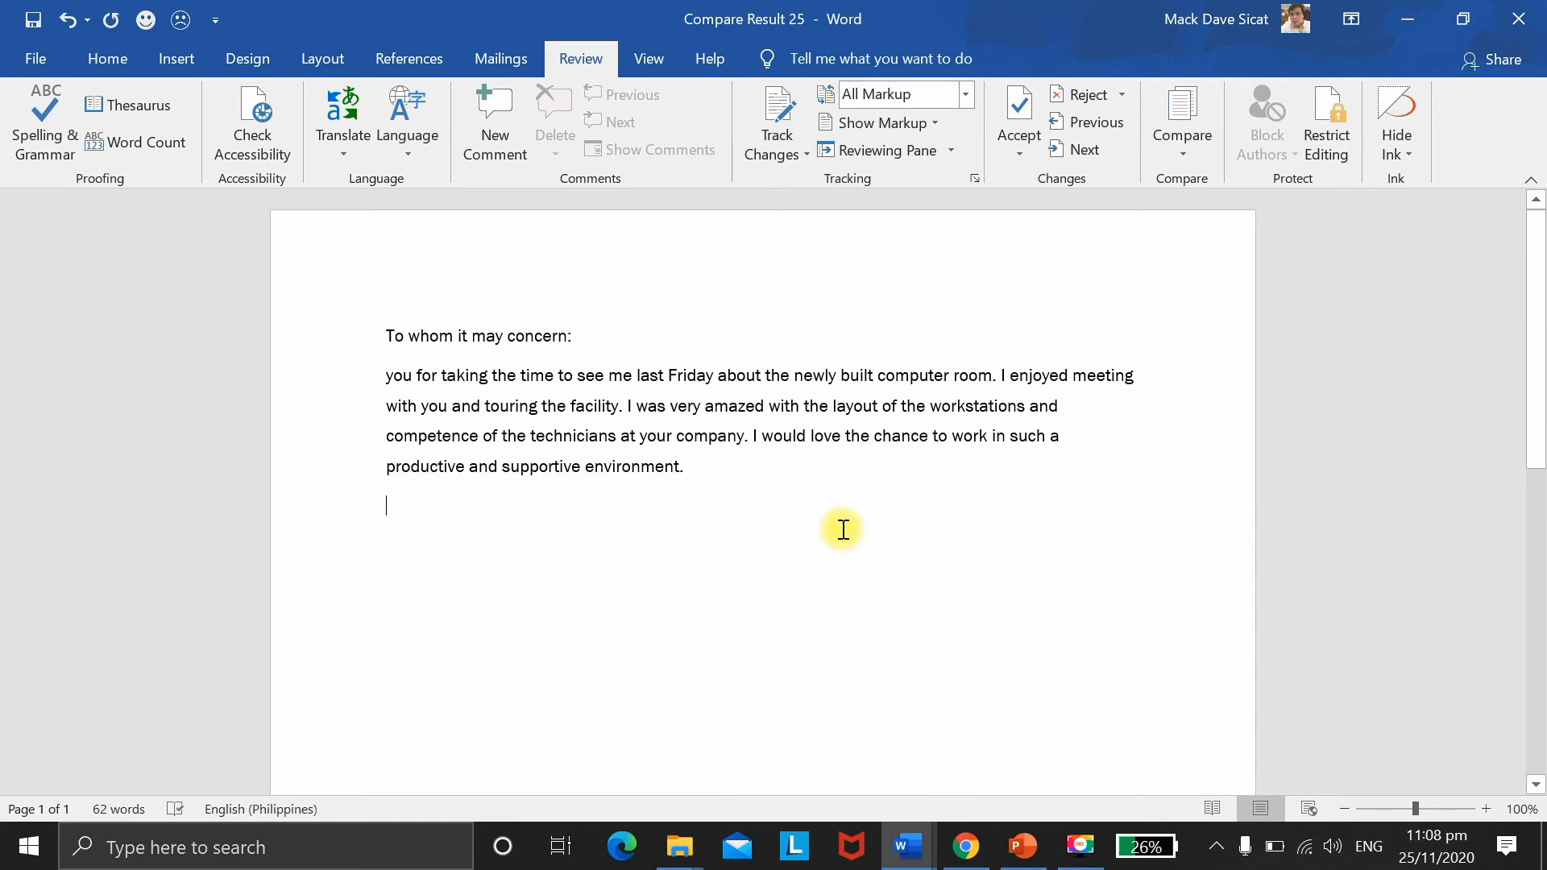
key("F9")
Step: Restrict editing to No changes (Read only) and start enforcing protection
left_click(1327, 145)
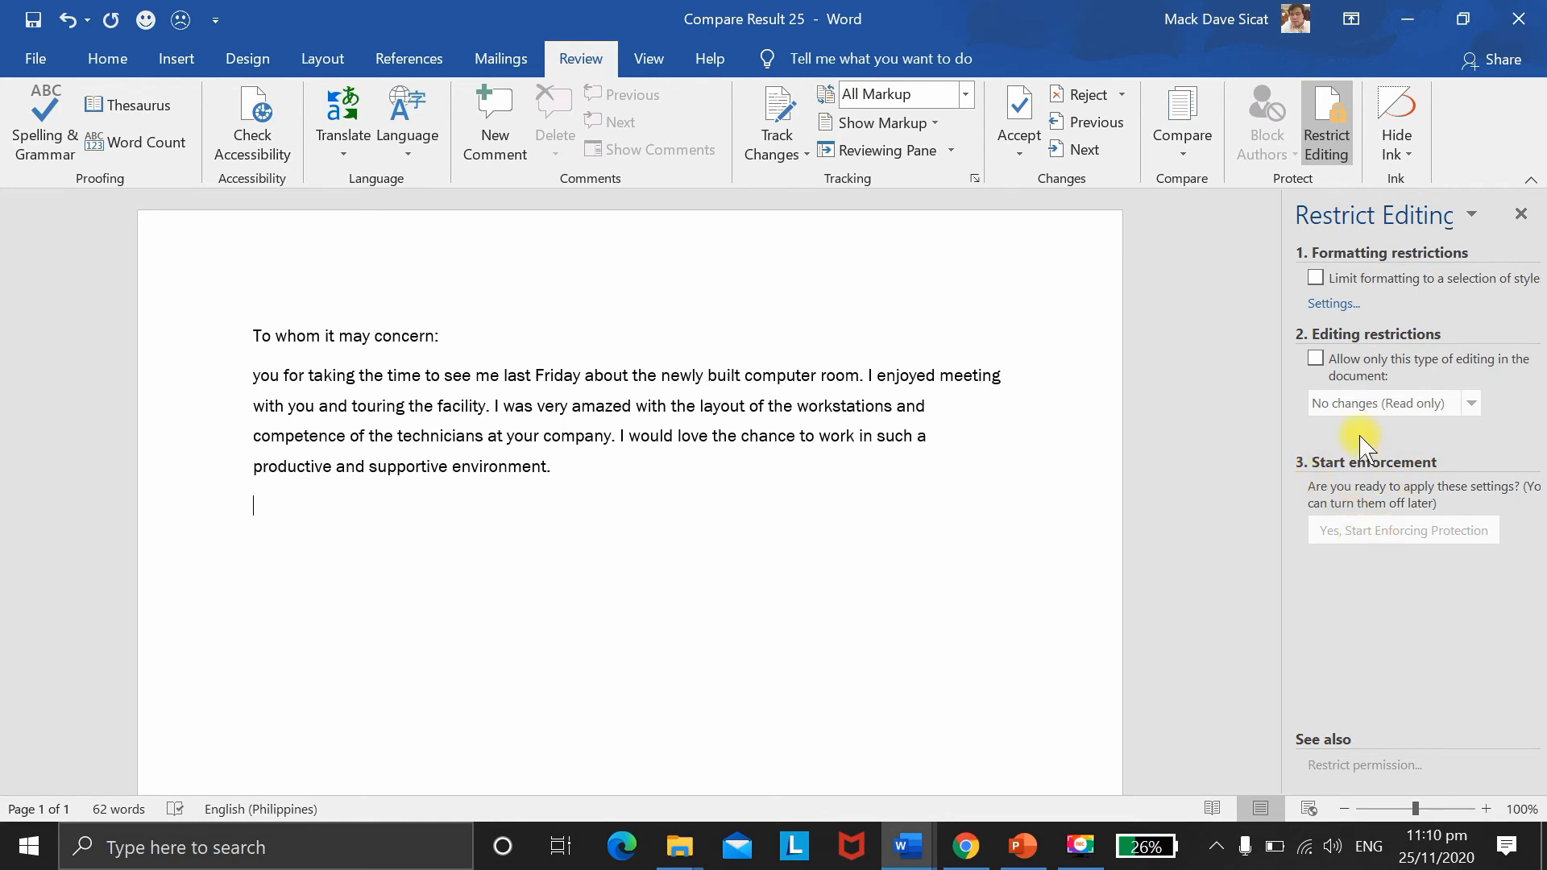
left_click(1315, 359)
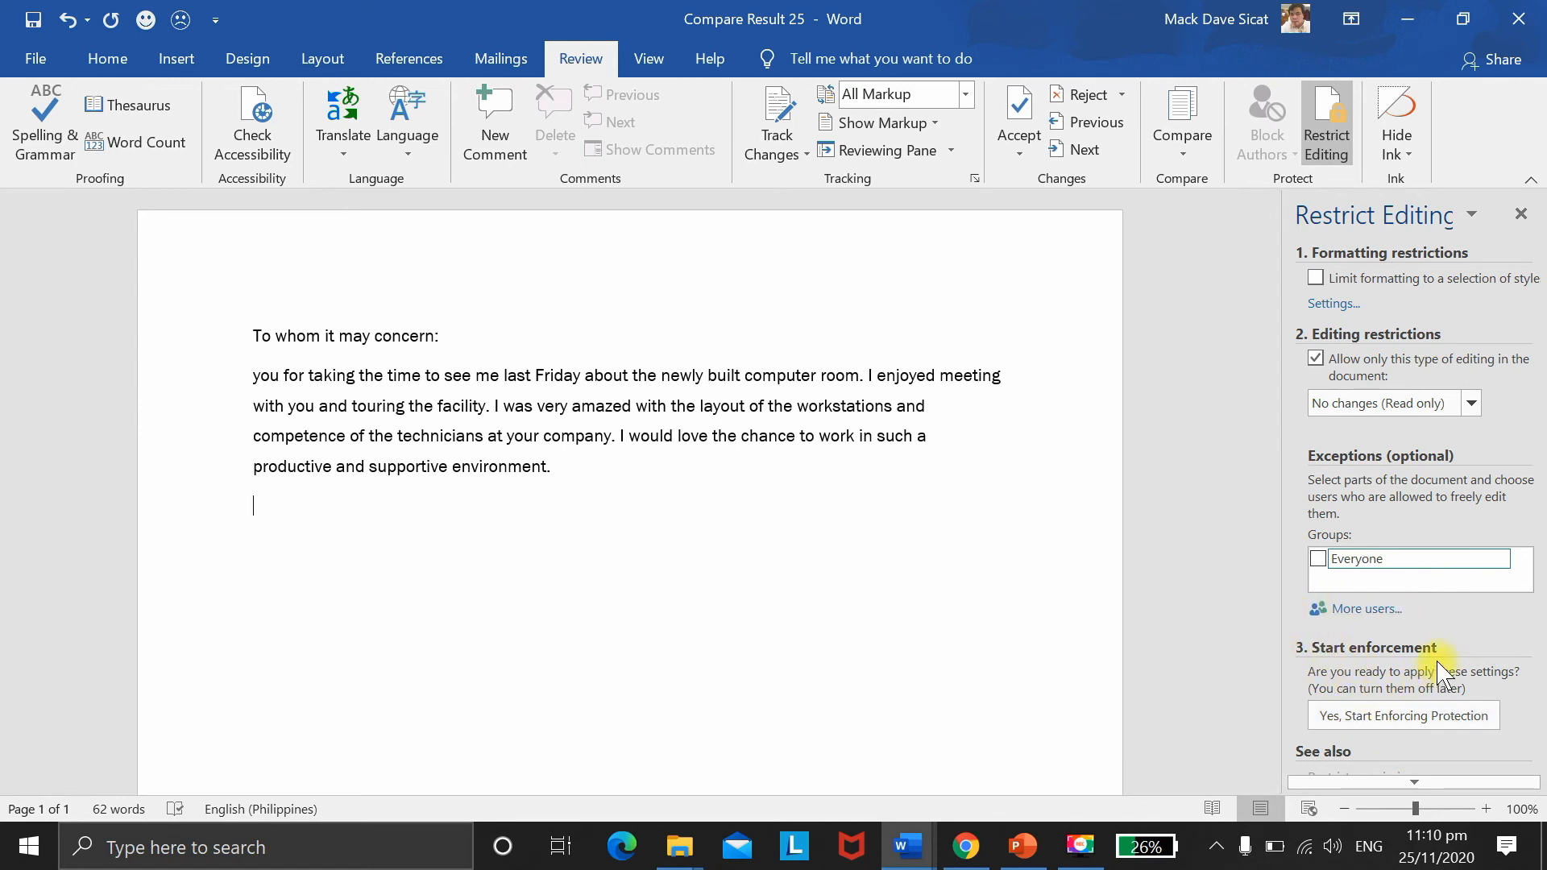
left_click(1400, 715)
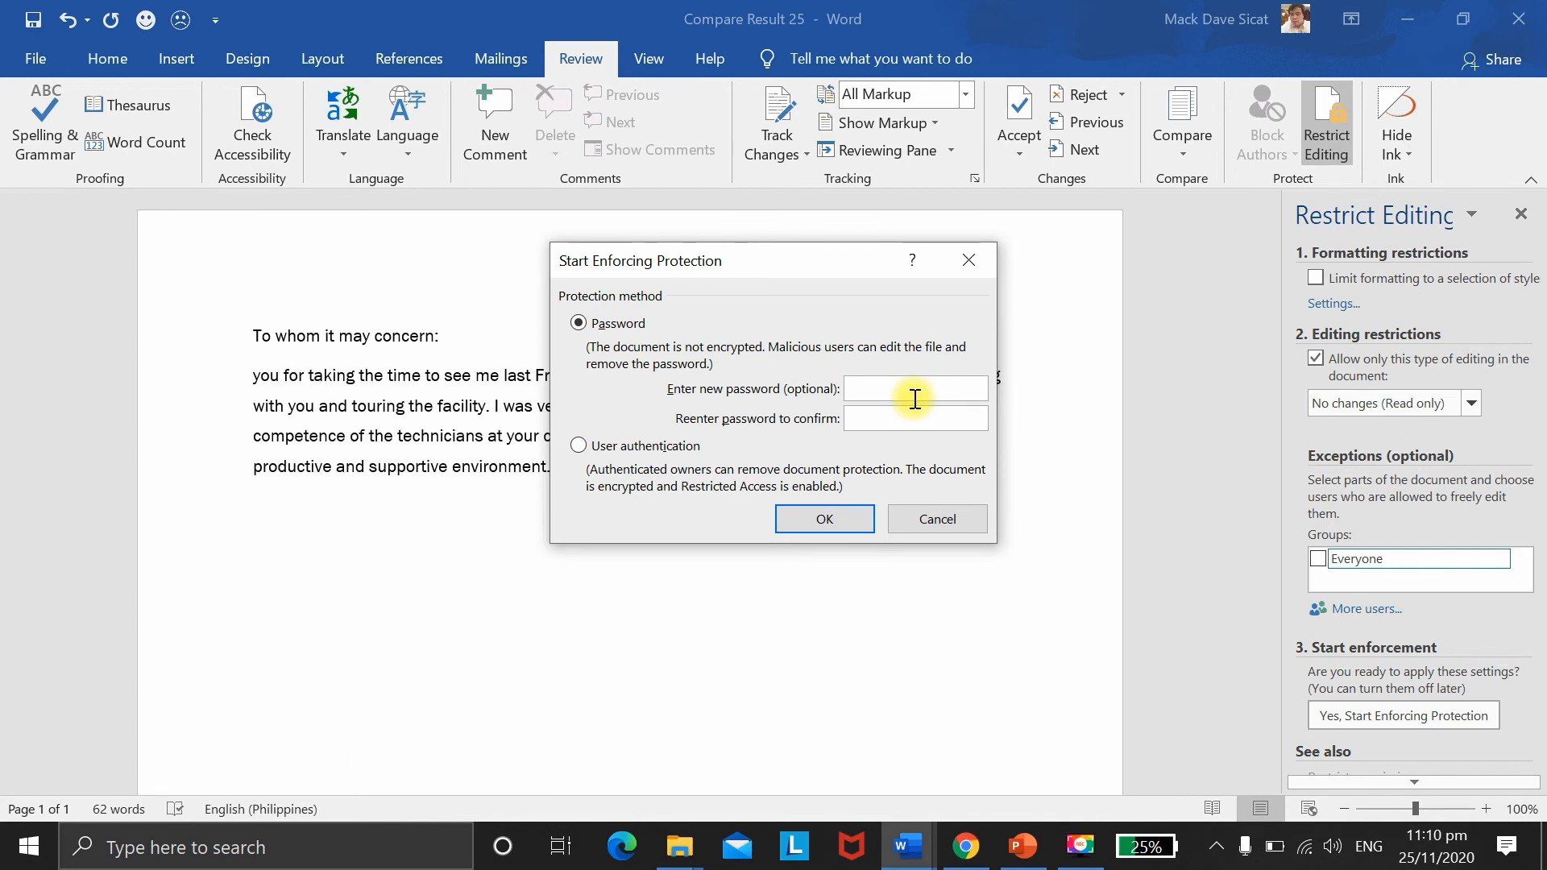
Step: Enter and confirm the protection password, then apply the read-only protection
type("aaa")
key("BackSpace")
key("BackSpace")
key("BackSpace")
type("aaaaaa")
key("Tab")
type("aaaaaa")
left_click(841, 513)
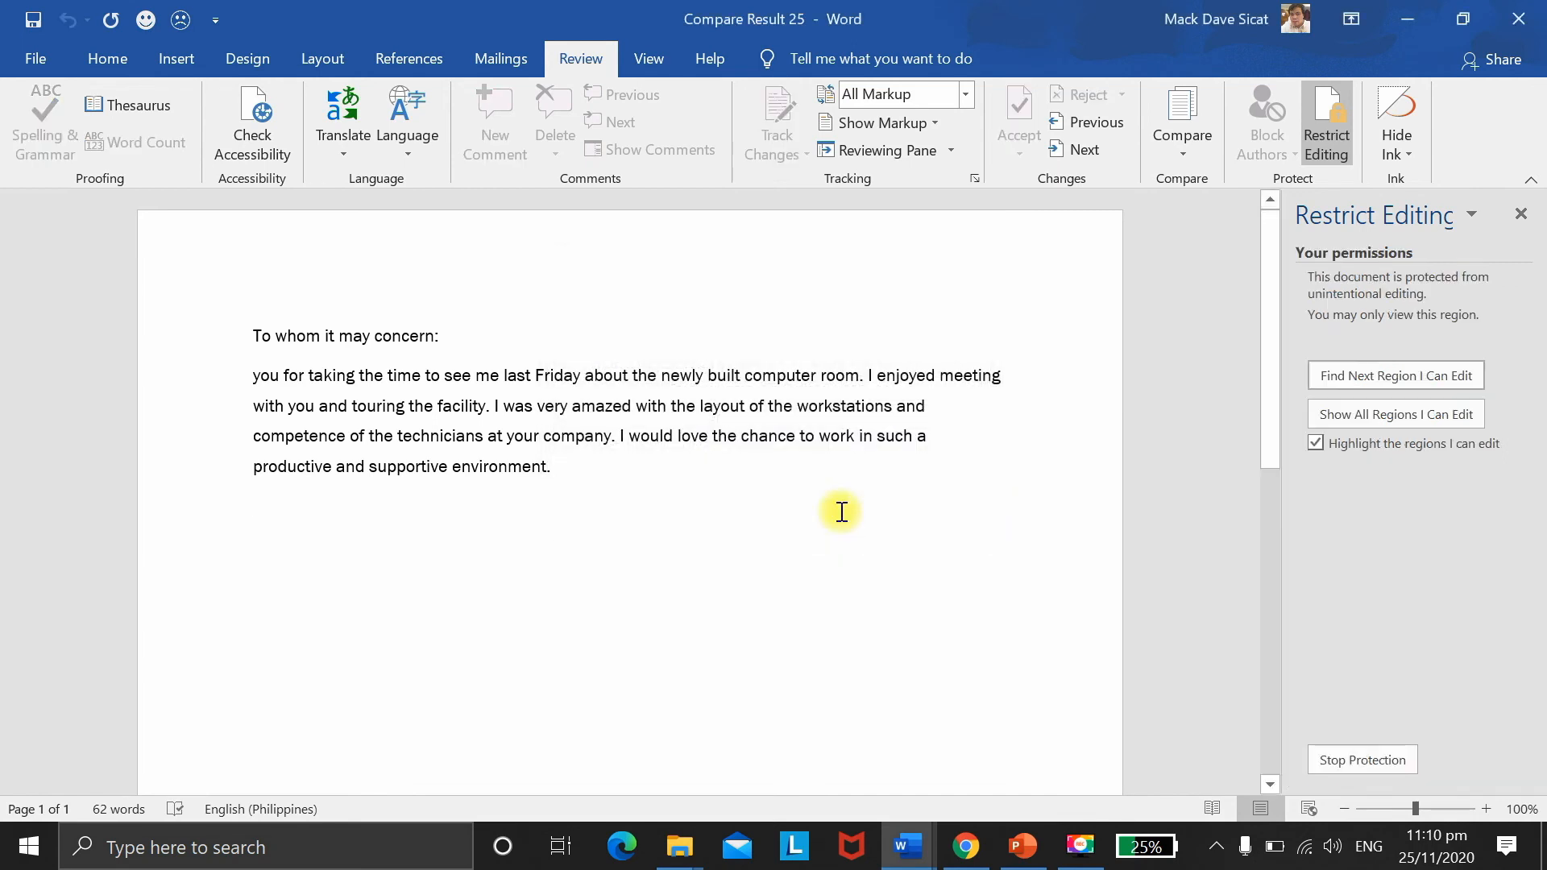
Step: Close the Restrict Editing pane, then select the whole letter and try deleting it
left_click(1521, 213)
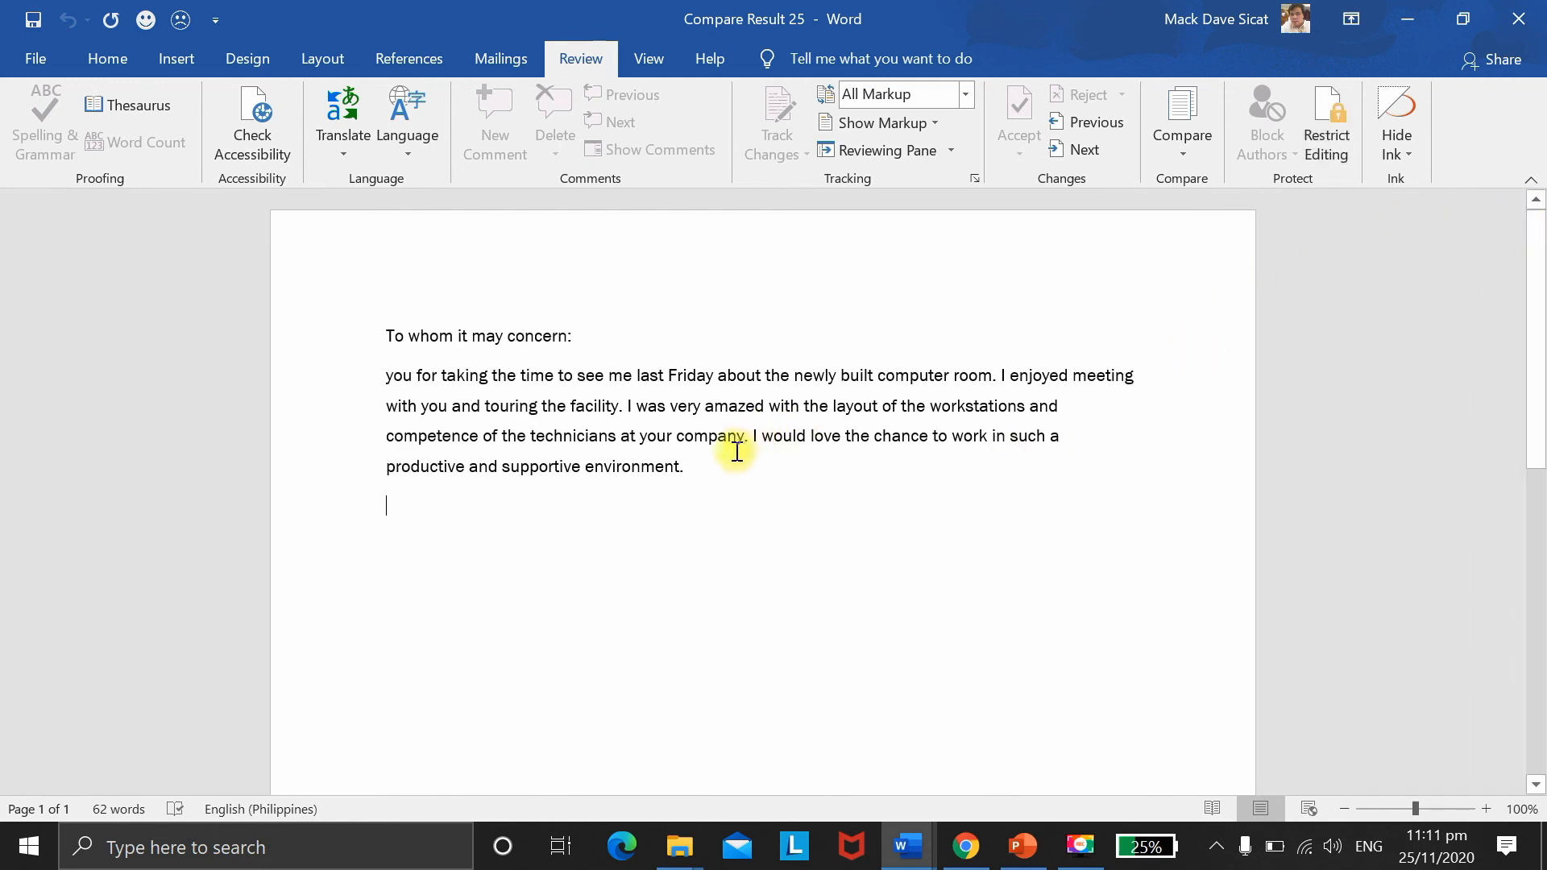
left_click_drag(725, 477, 392, 355)
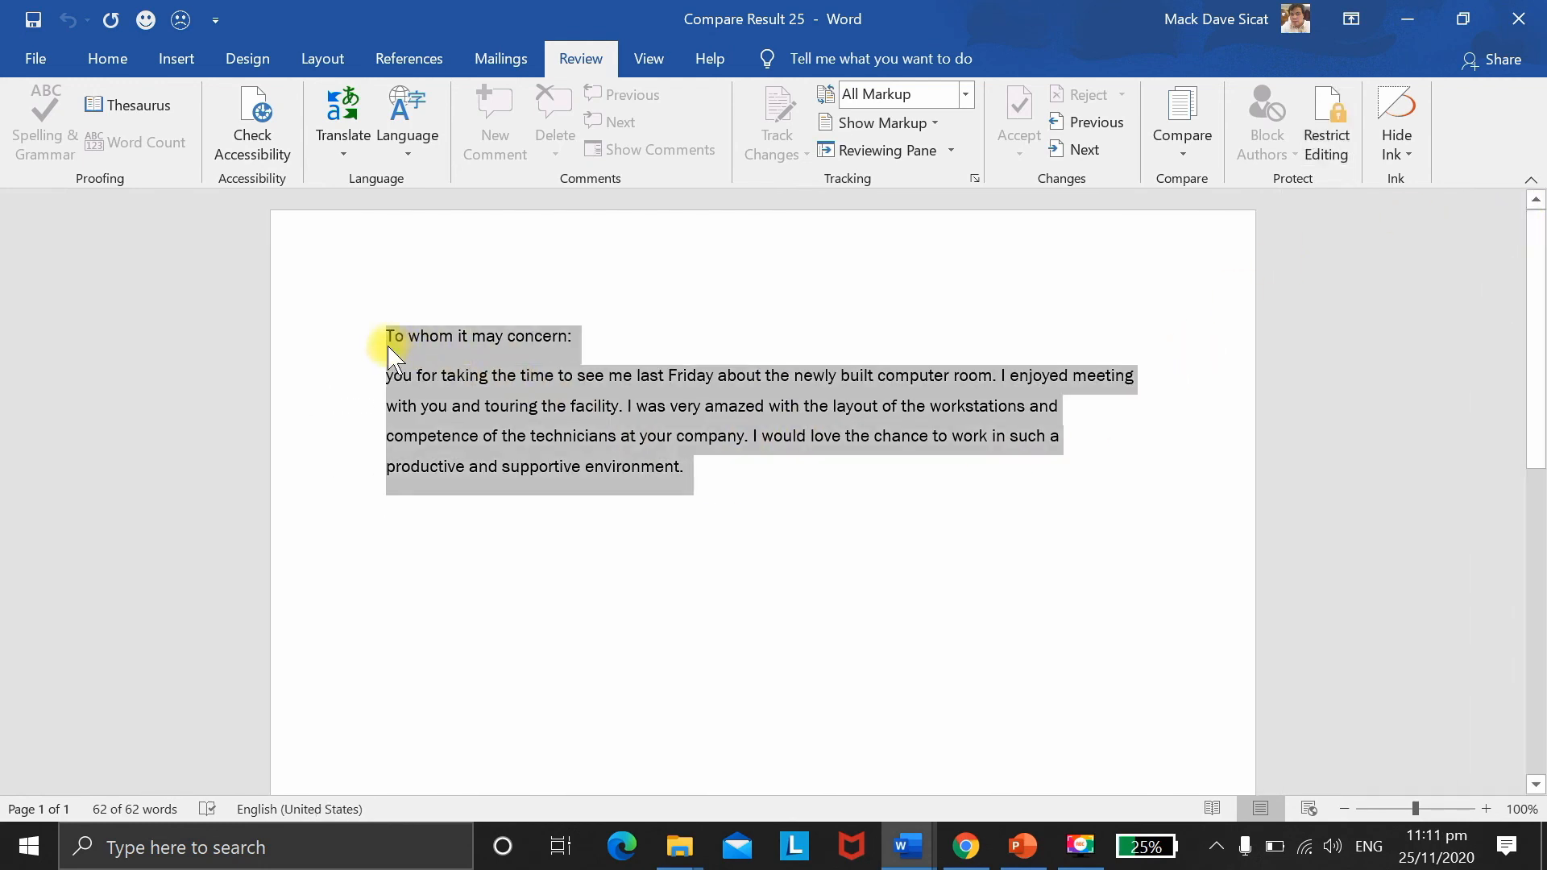
key("Delete")
Step: Reselect the entire letter and retry deleting, confirming the protected text stays locked
left_click(587, 515)
left_click_drag(706, 475, 373, 343)
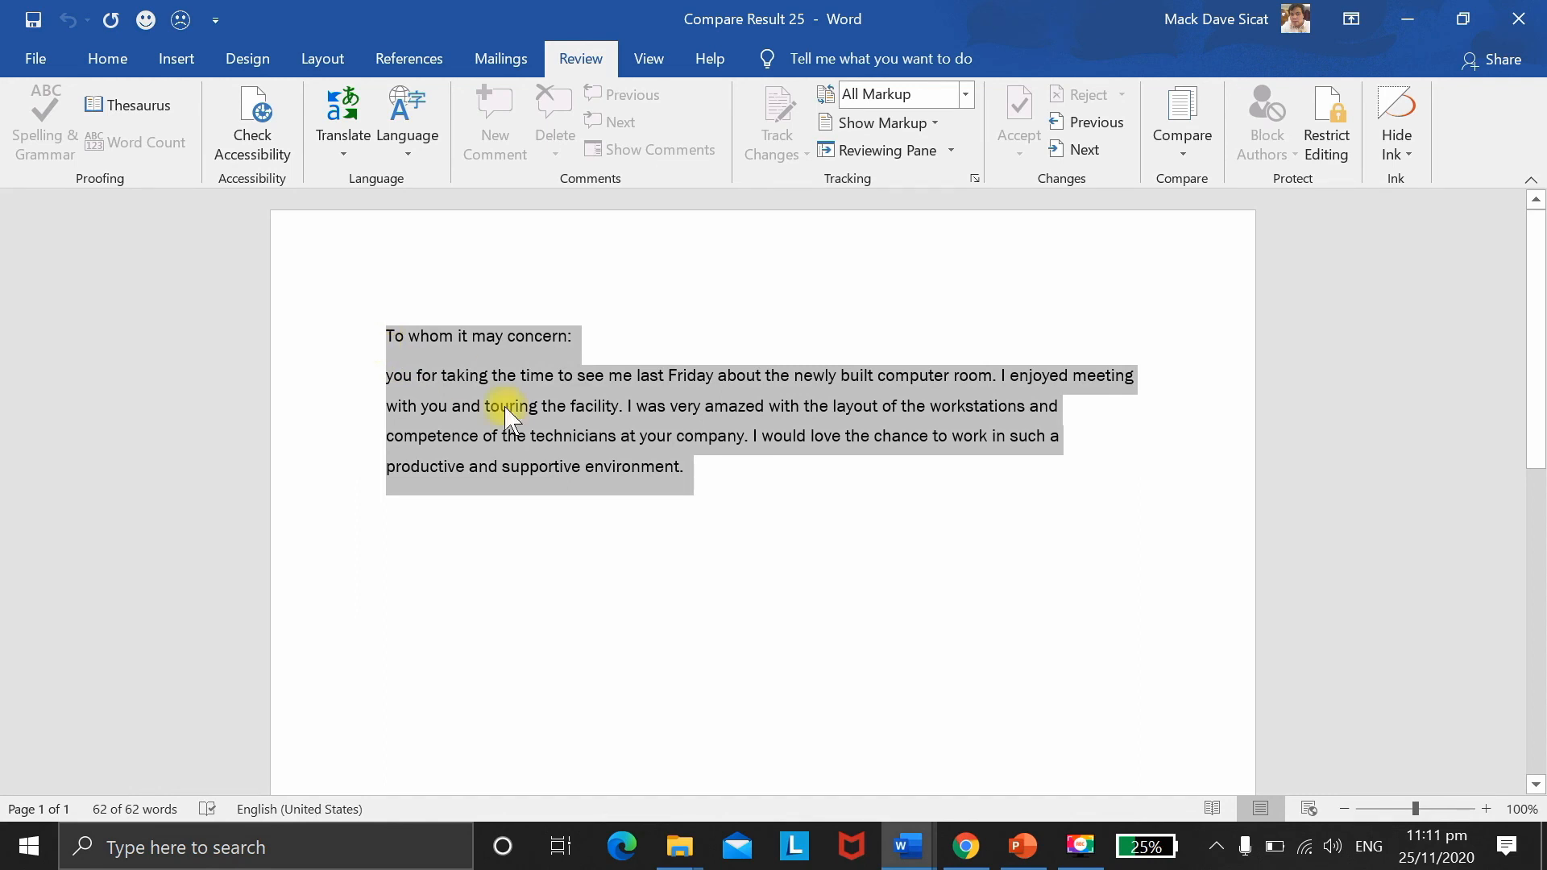
key("Delete")
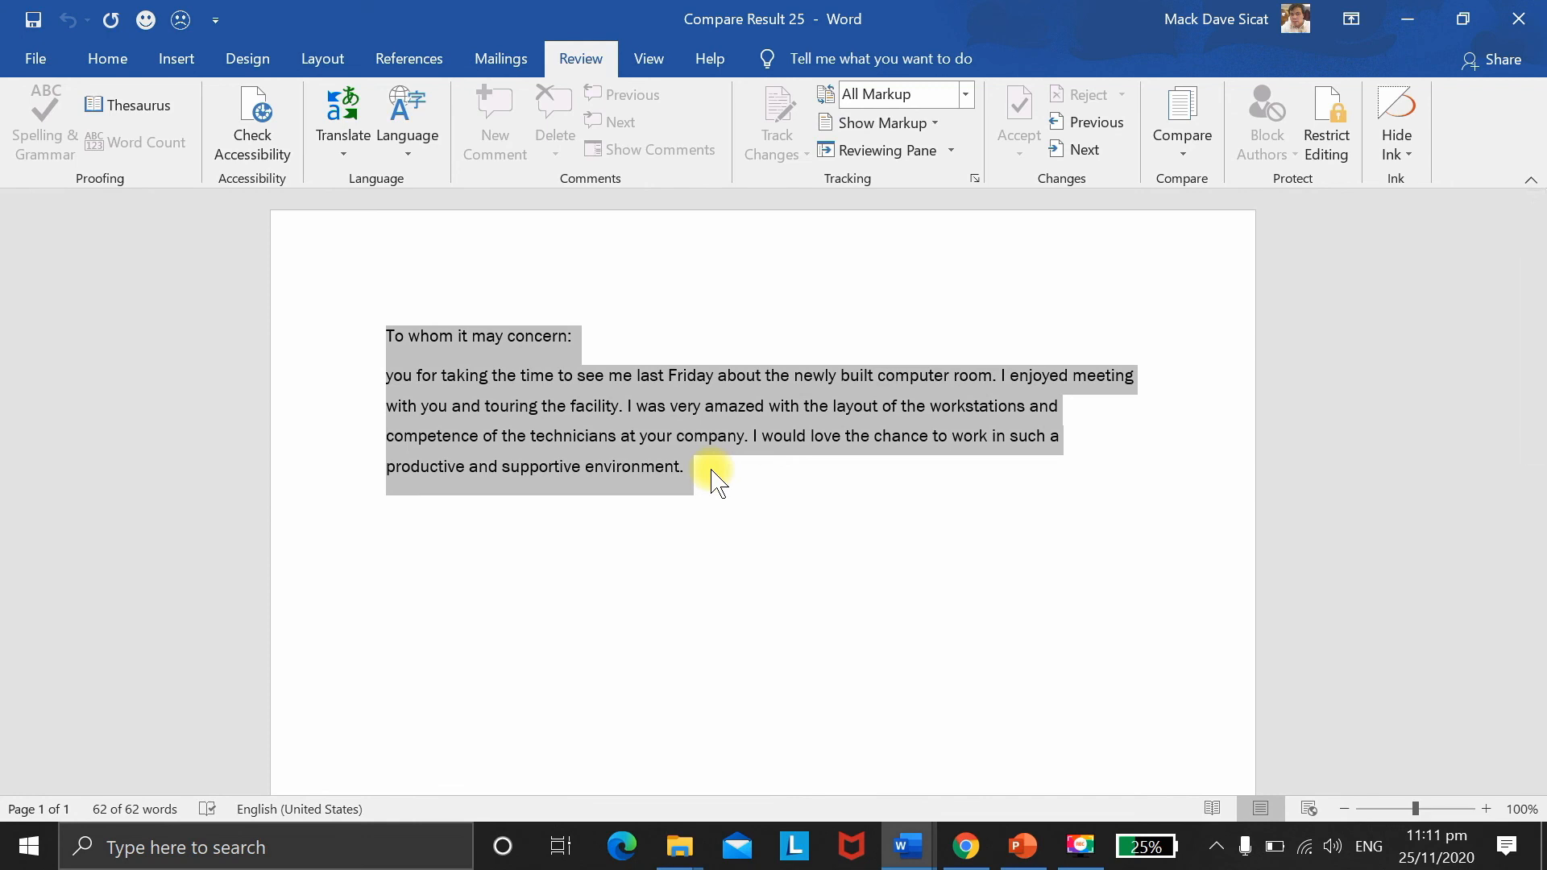
left_click(823, 413)
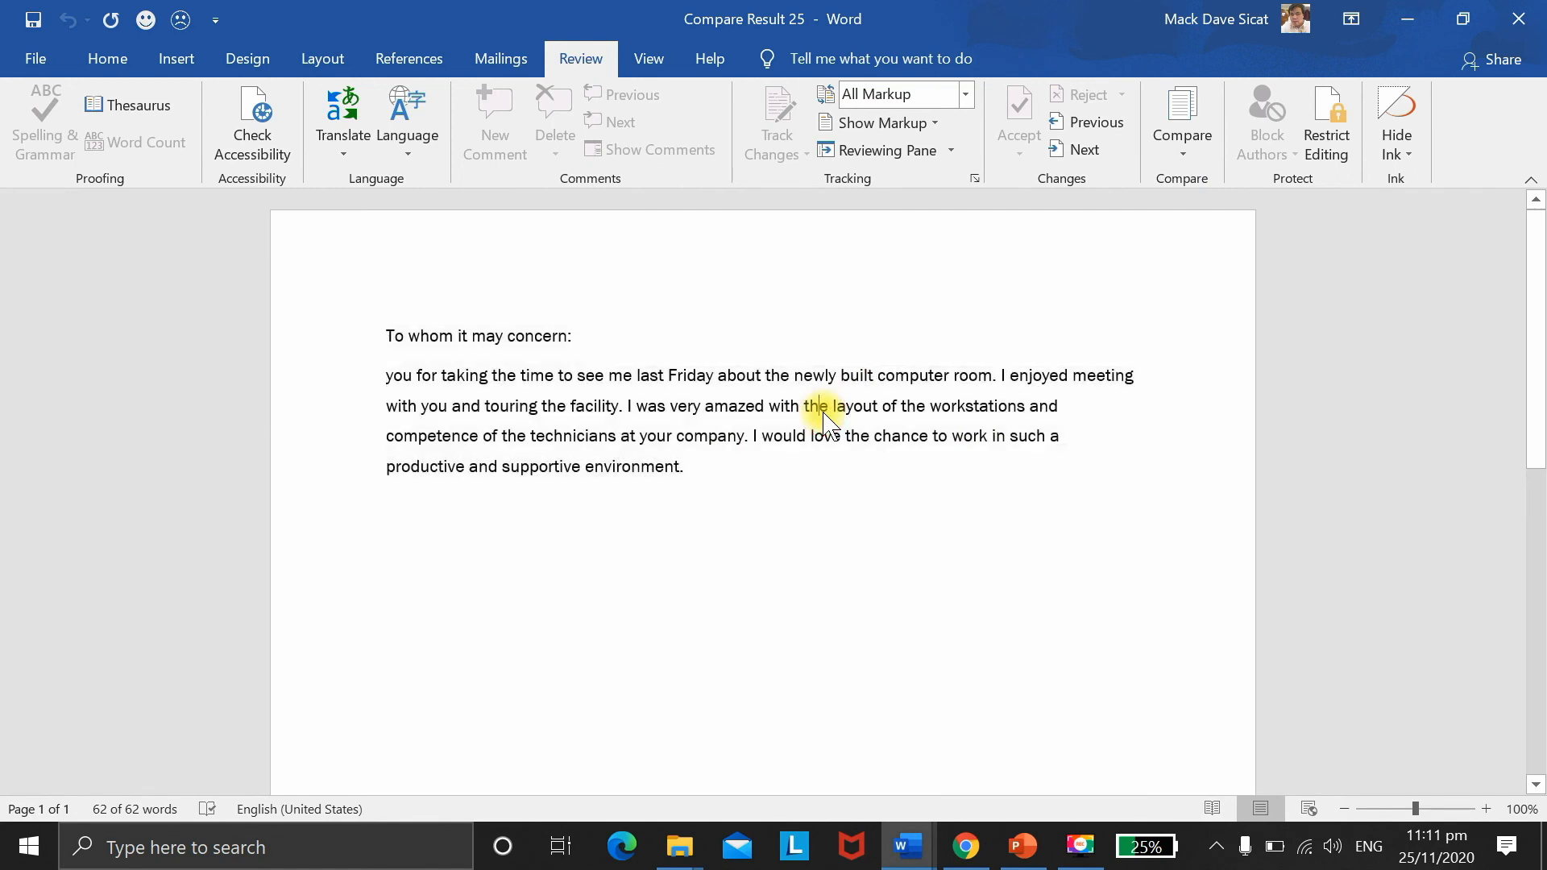
left_click_drag(706, 487, 363, 349)
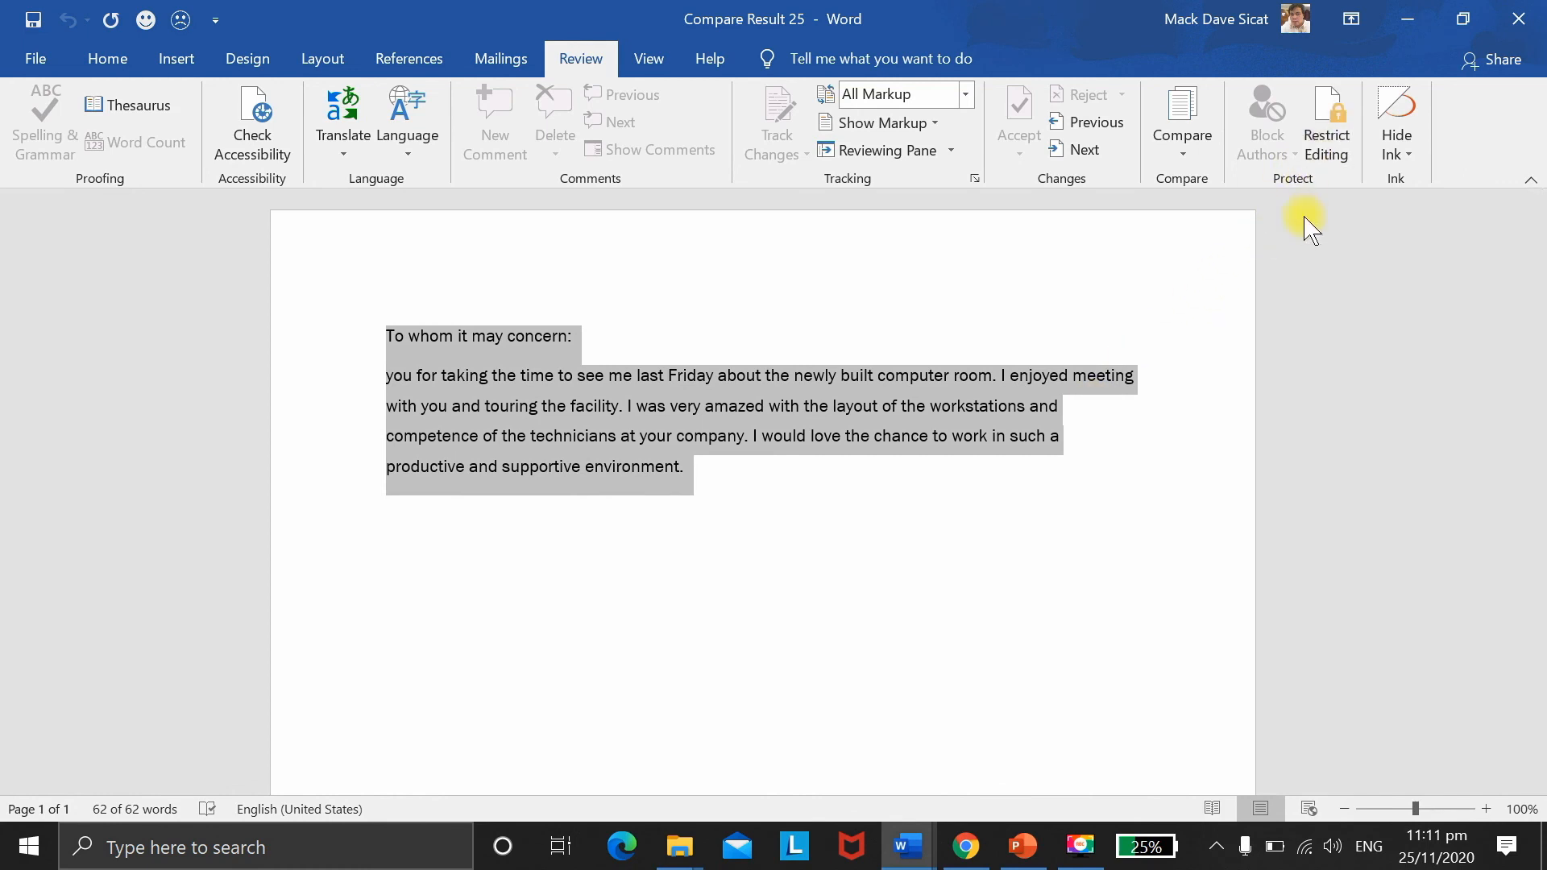
left_click(1081, 549)
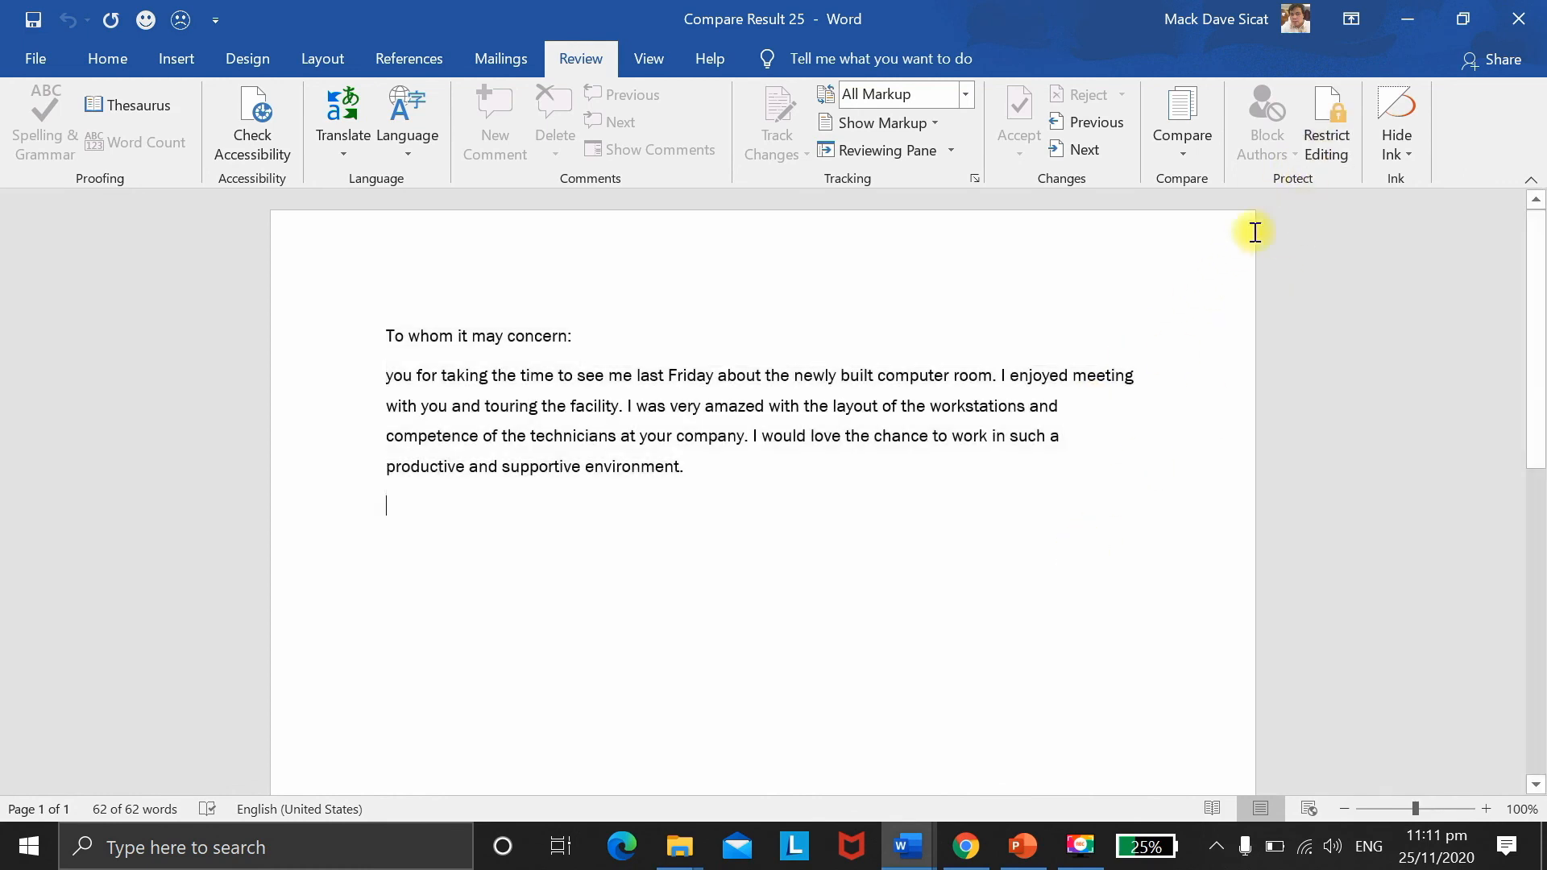
Step: Stop protection from the Restrict Editing pane by entering the document password
left_click(1332, 151)
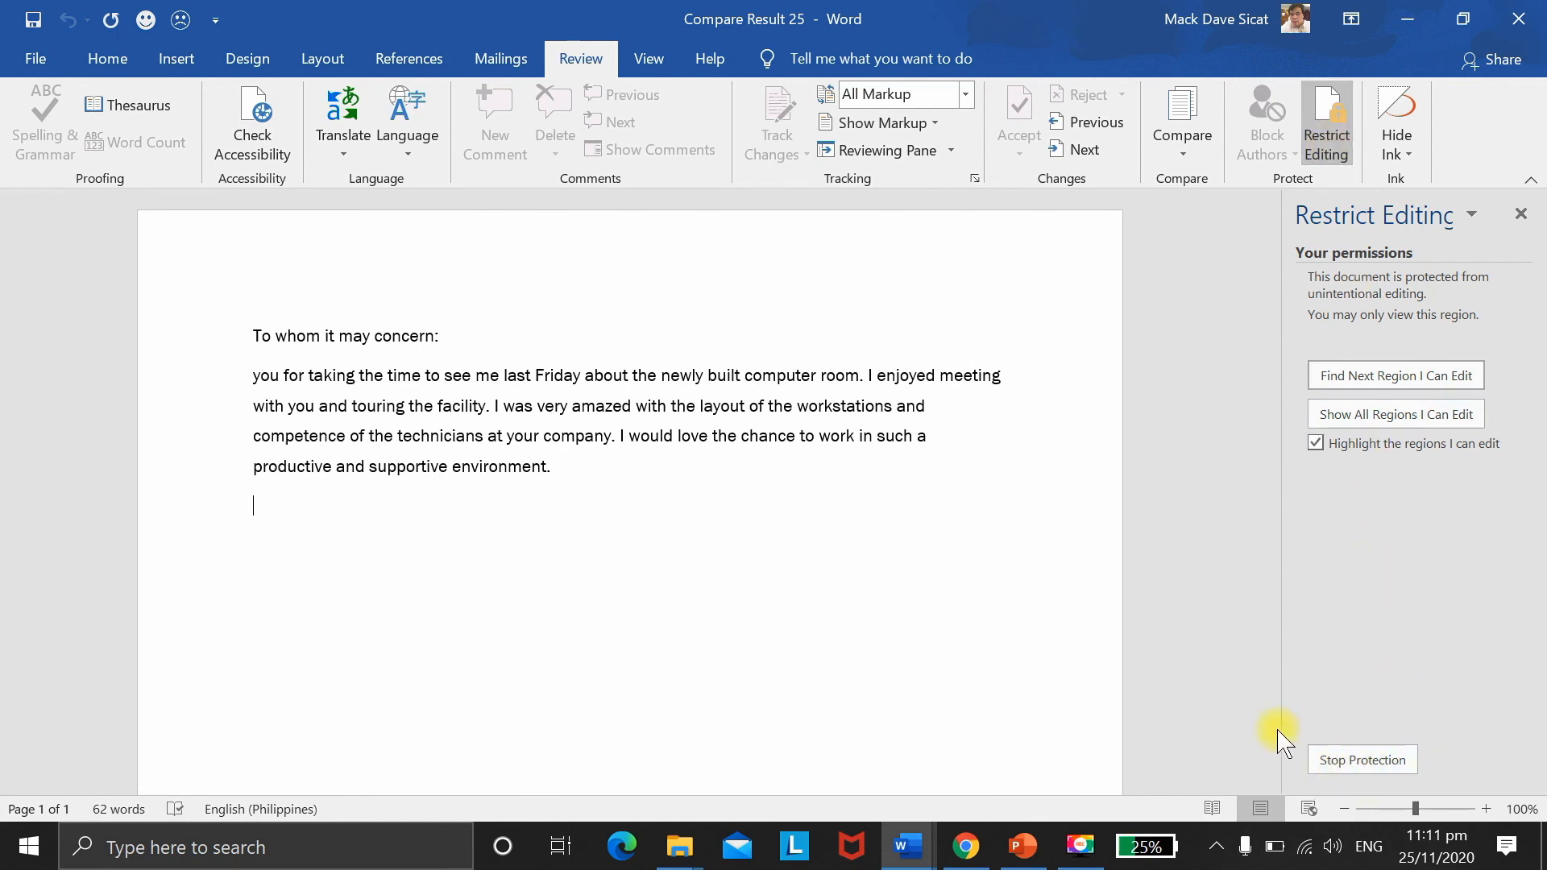
left_click(1374, 761)
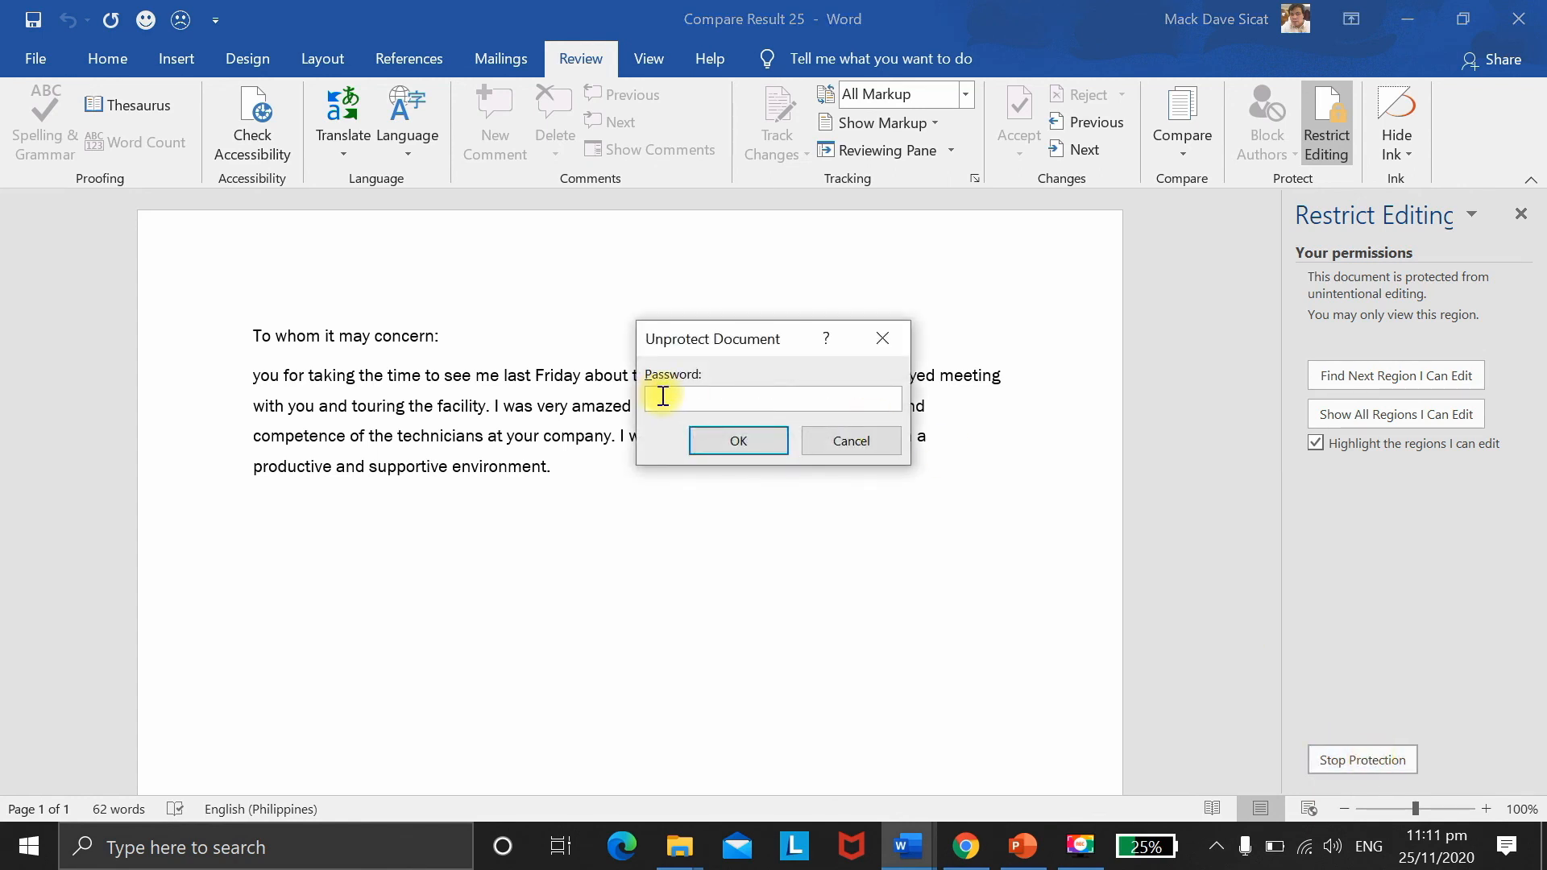
type("123456")
key("Return")
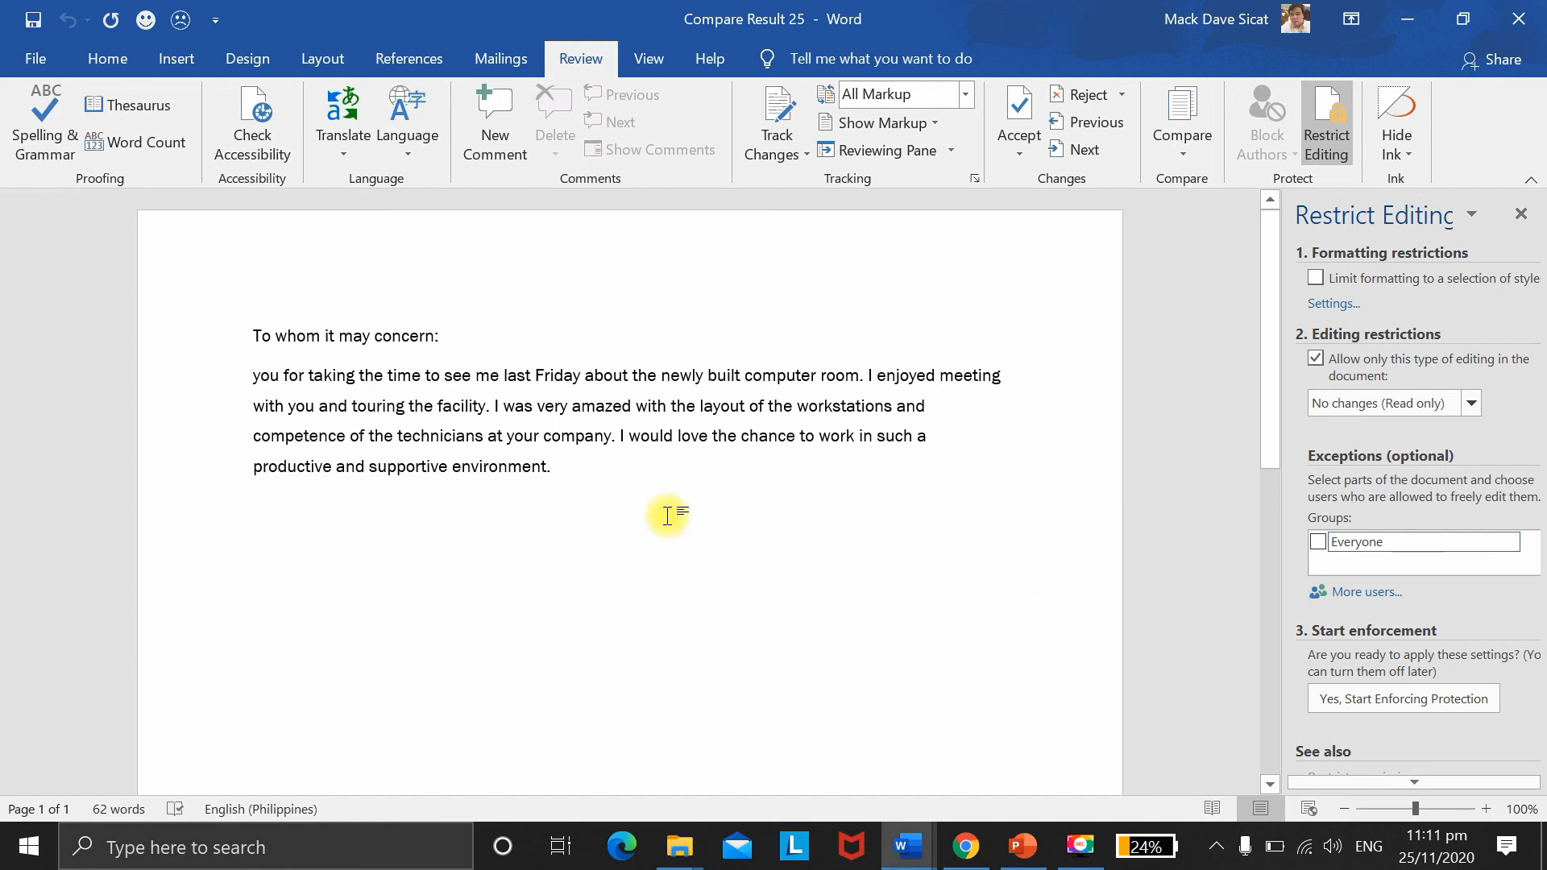
Step: Trim the final word to 'enviro', untick the read-only restriction, and close the Restrict Editing pane
left_click(630, 494)
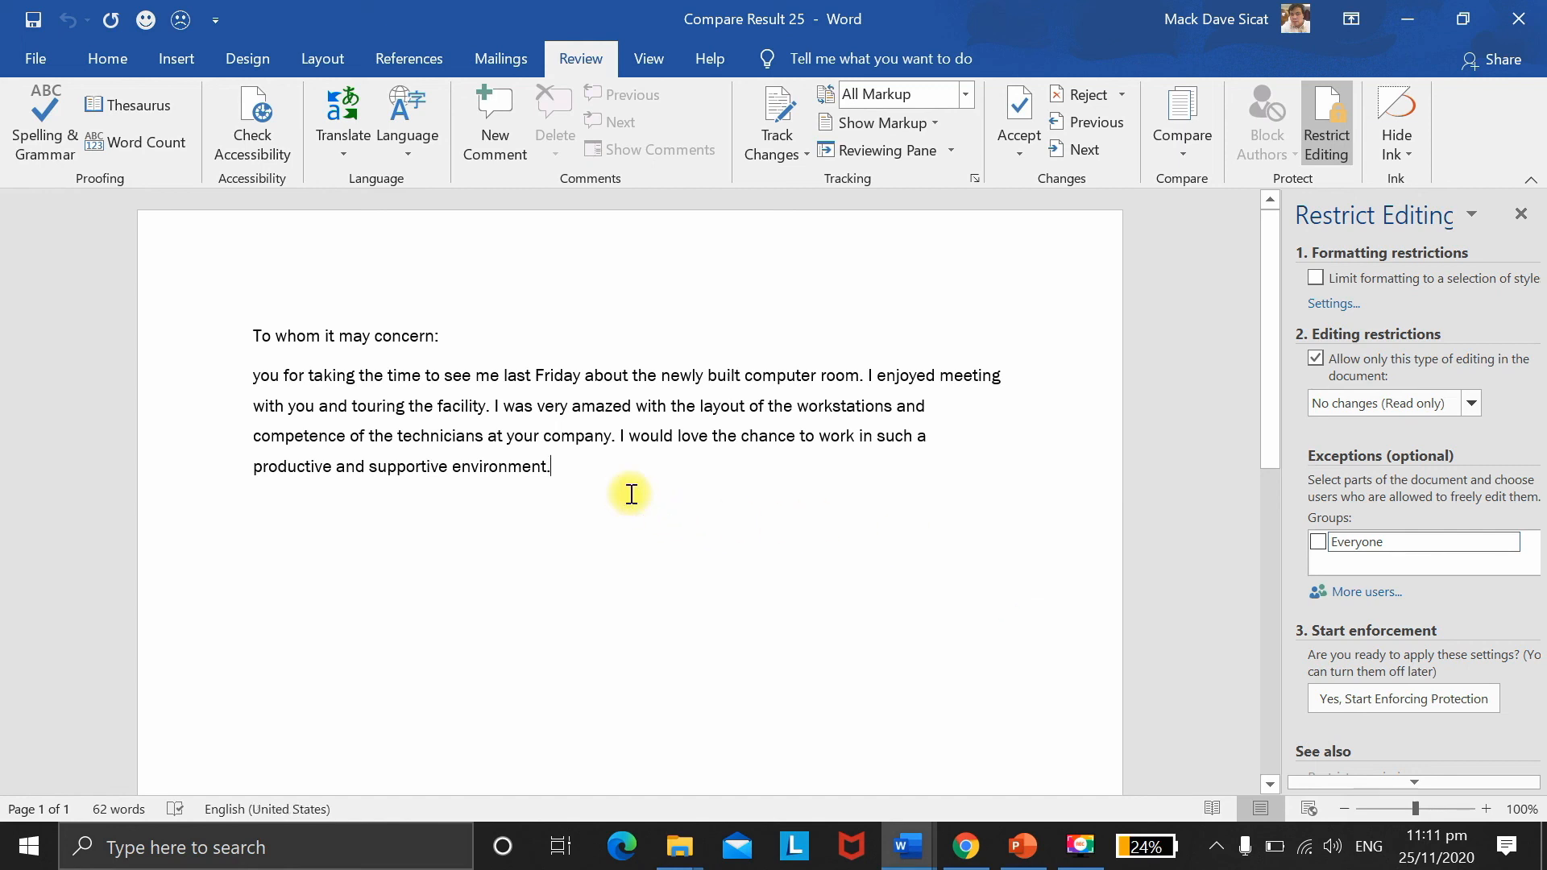
key("BackSpace")
key("BackSpace")
key("BackSpace")
key("BackSpace")
key("BackSpace")
key("BackSpace")
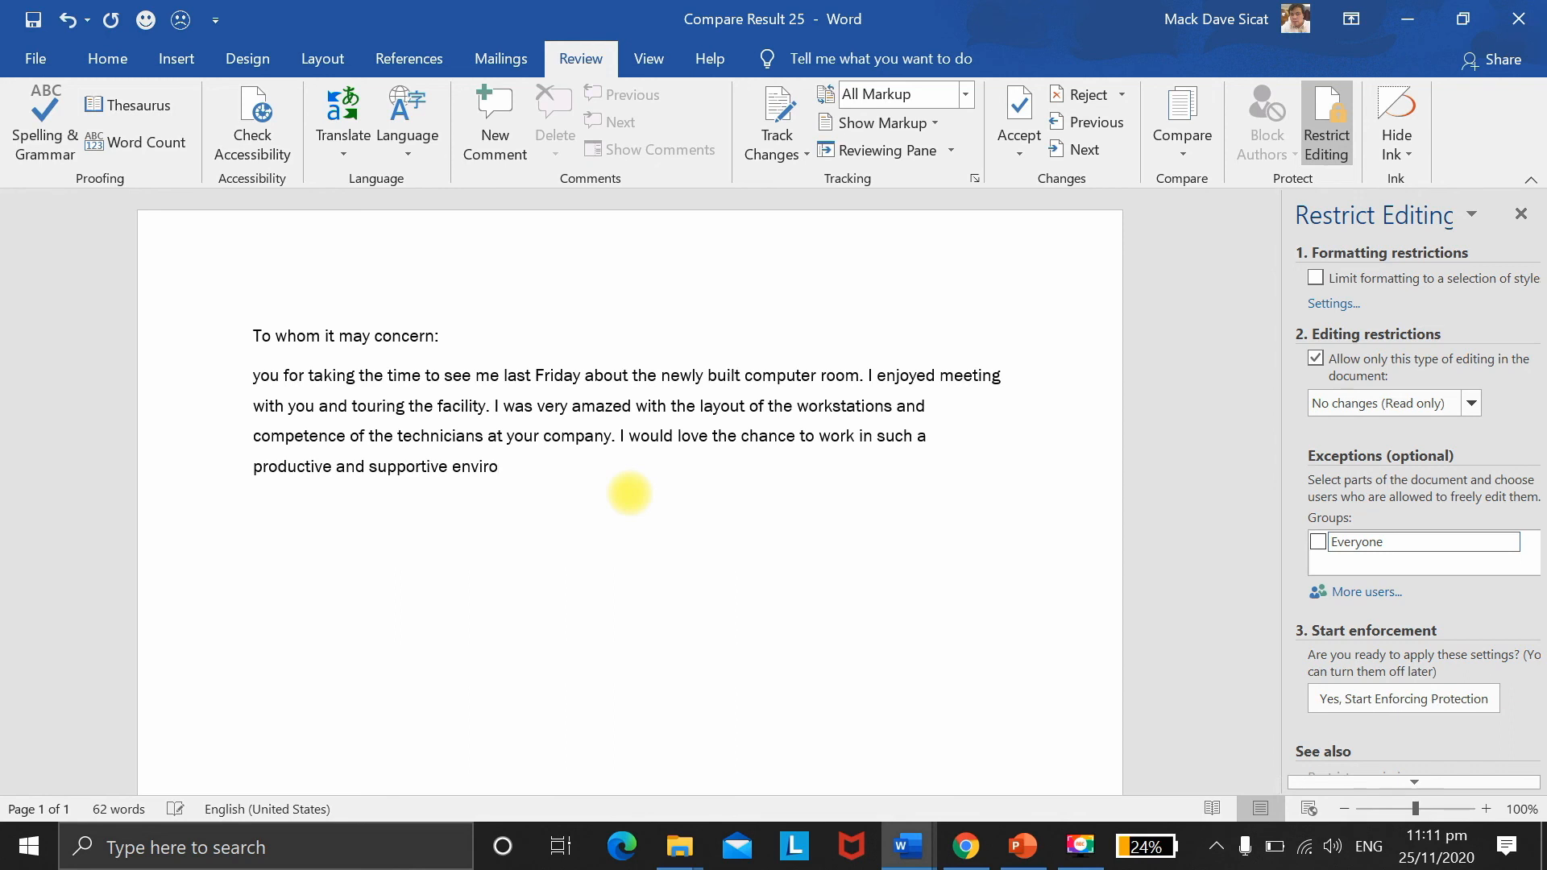
left_click(1321, 361)
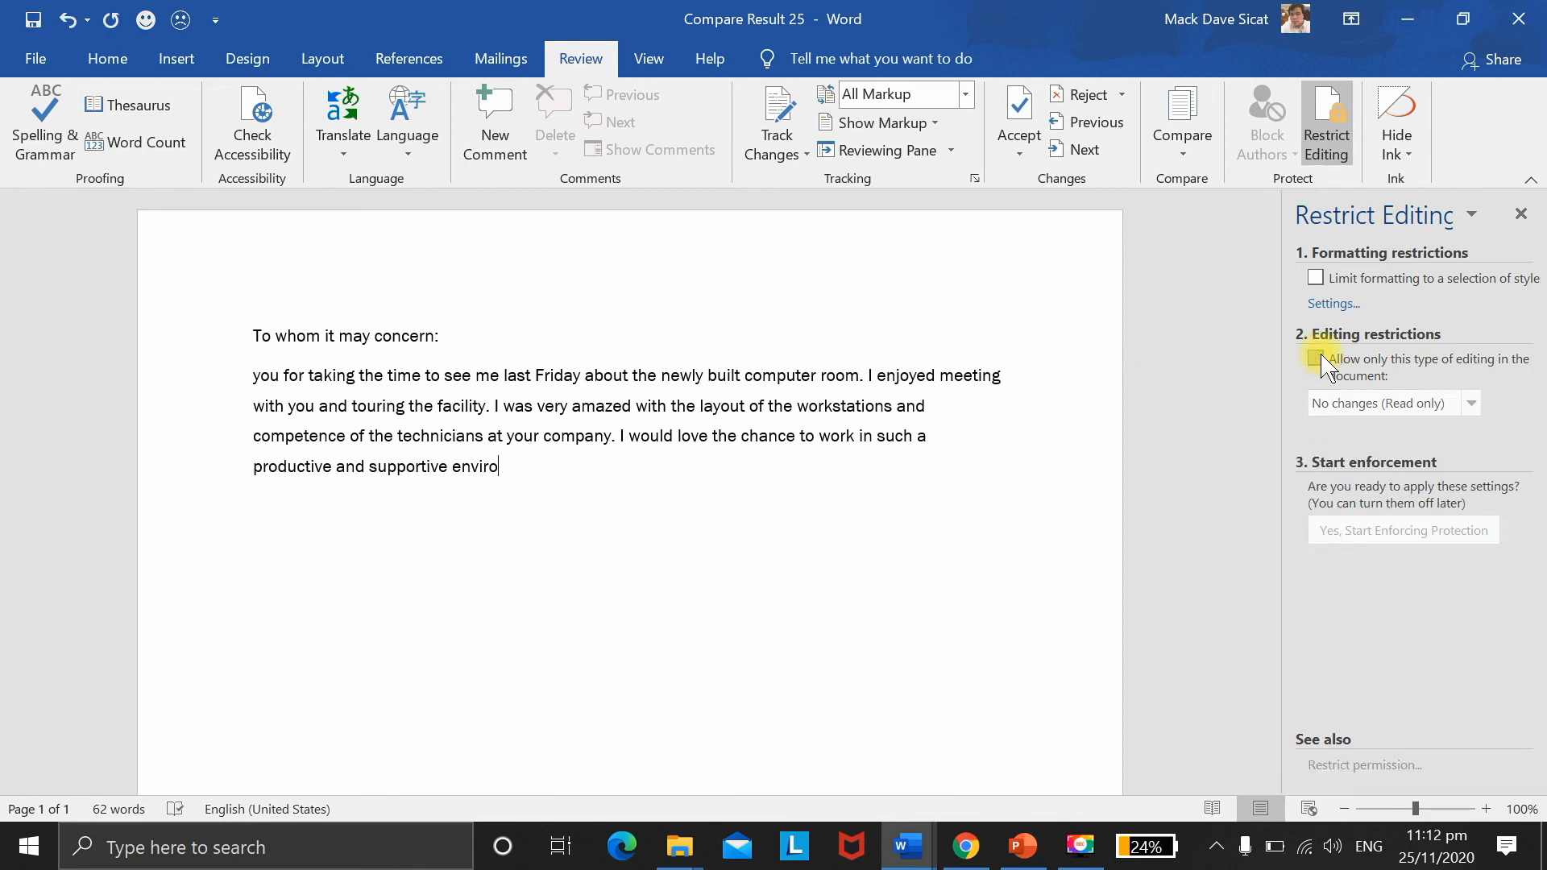
left_click(1519, 214)
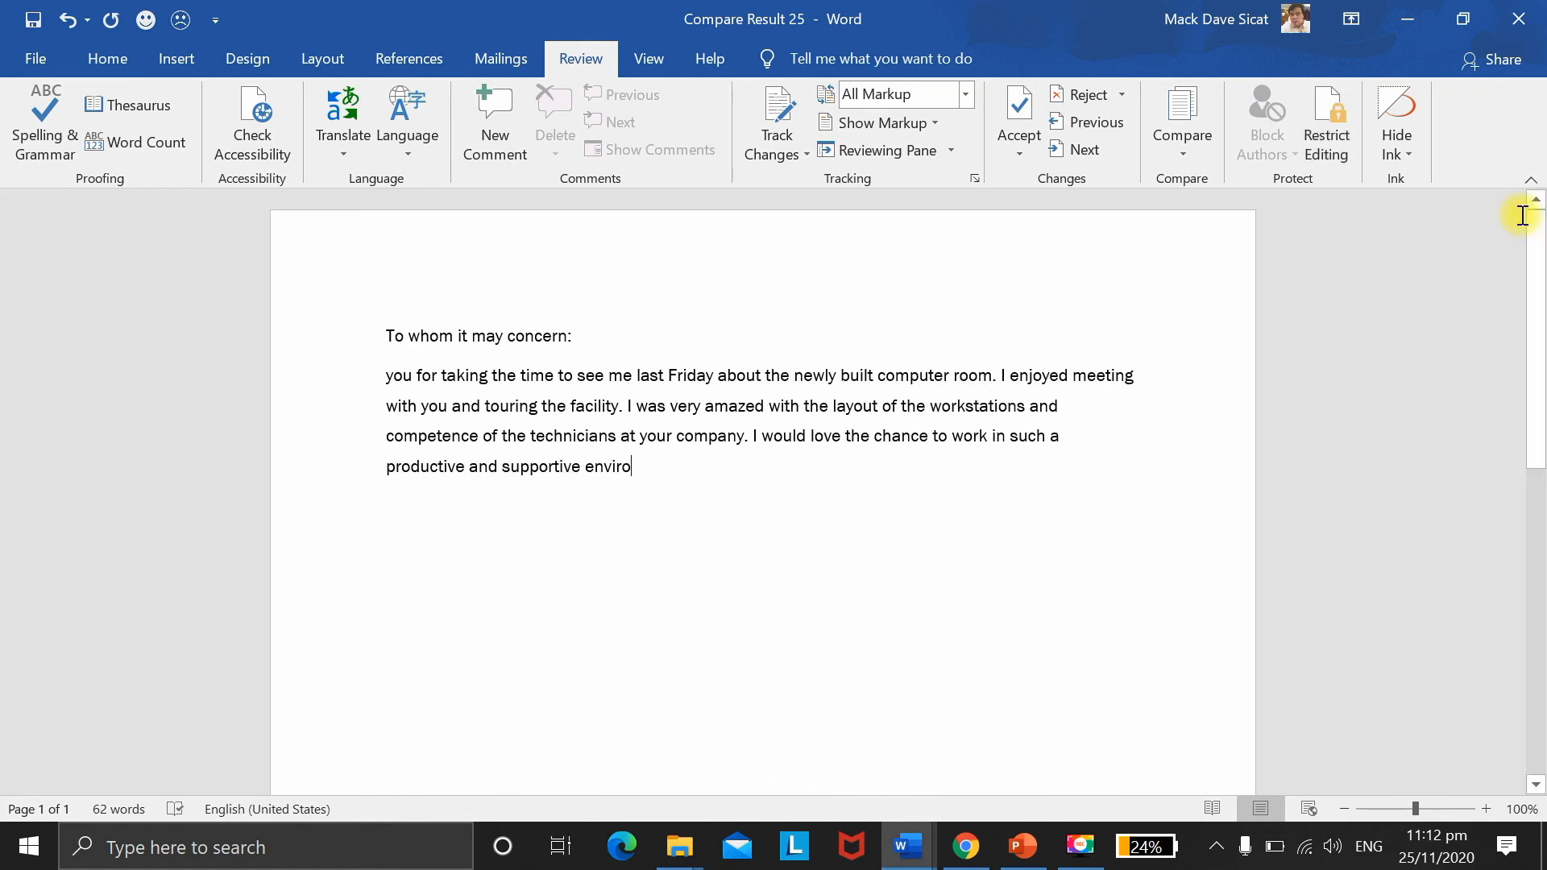
key("F9")
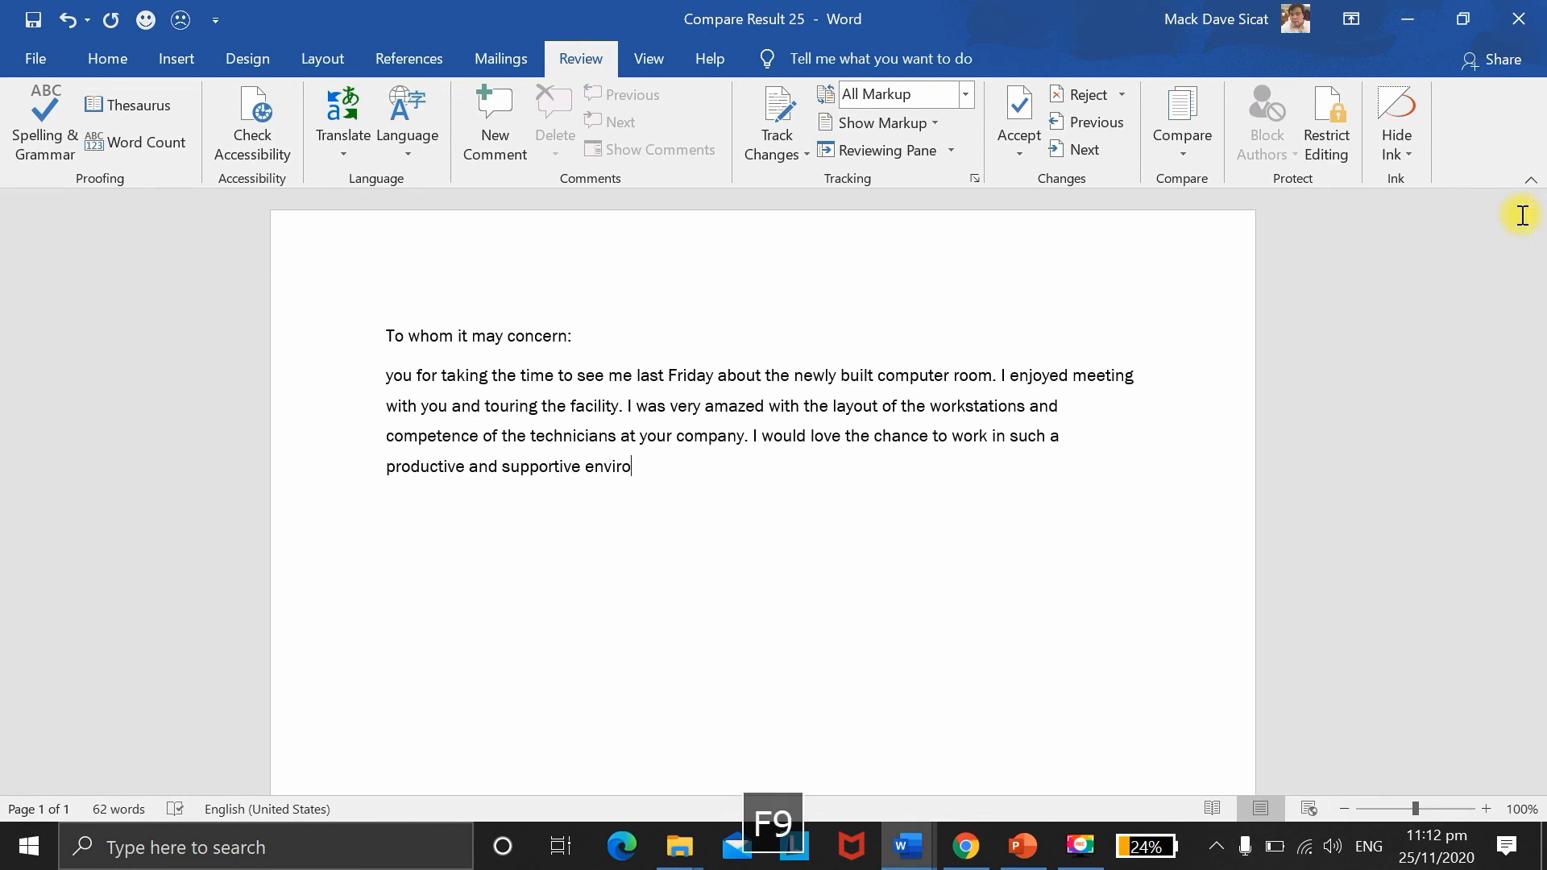